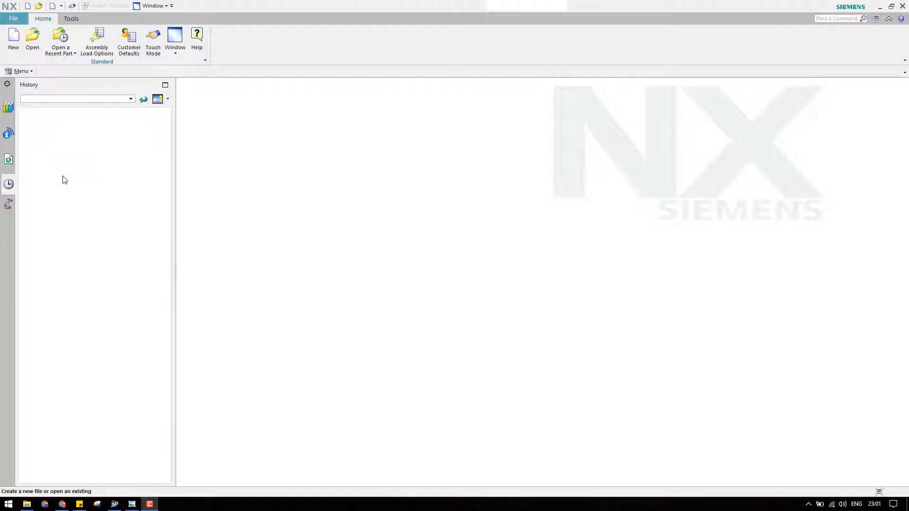
Create a new assembly file named assembly1.prt from the Assembly template in millimetres, in the Pulley folder.
left_click(14, 38)
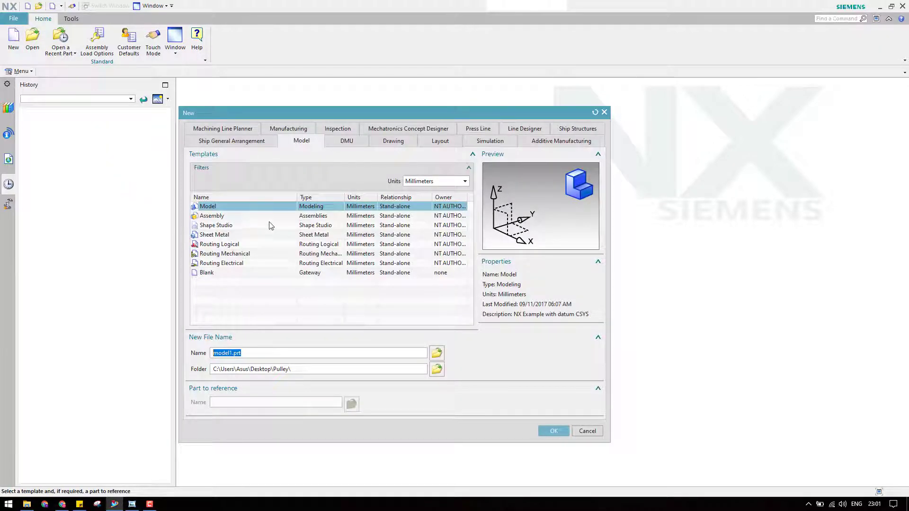
left_click(212, 217)
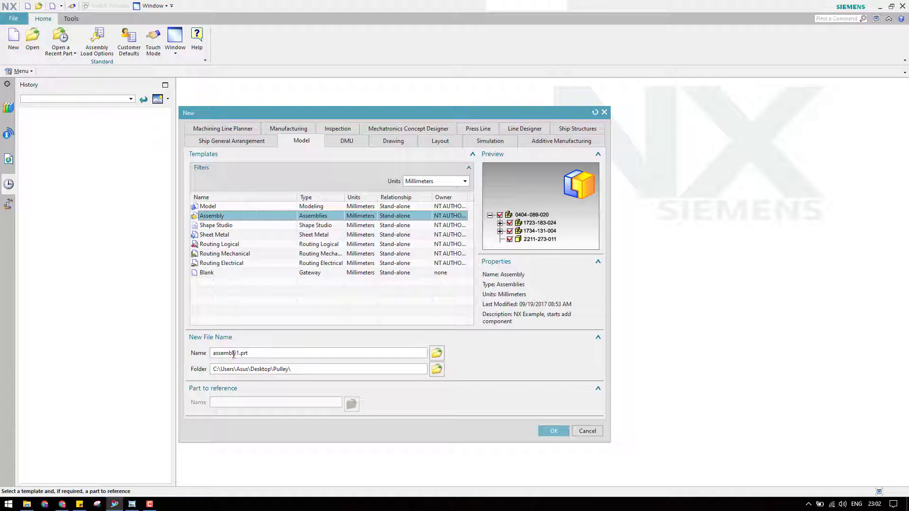
left_click(553, 430)
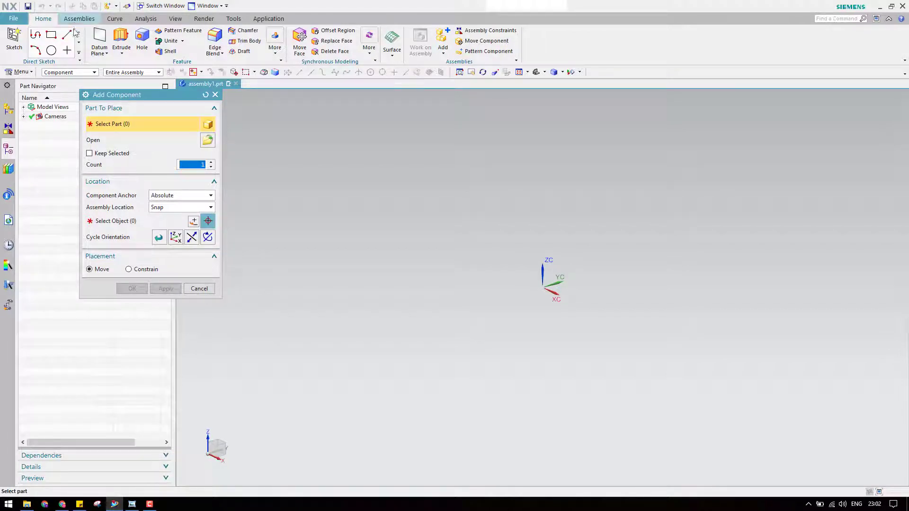
Load the Base part from the Pulley folder as the component to add.
left_click(210, 143)
left_click_drag(230, 232, 118, 226)
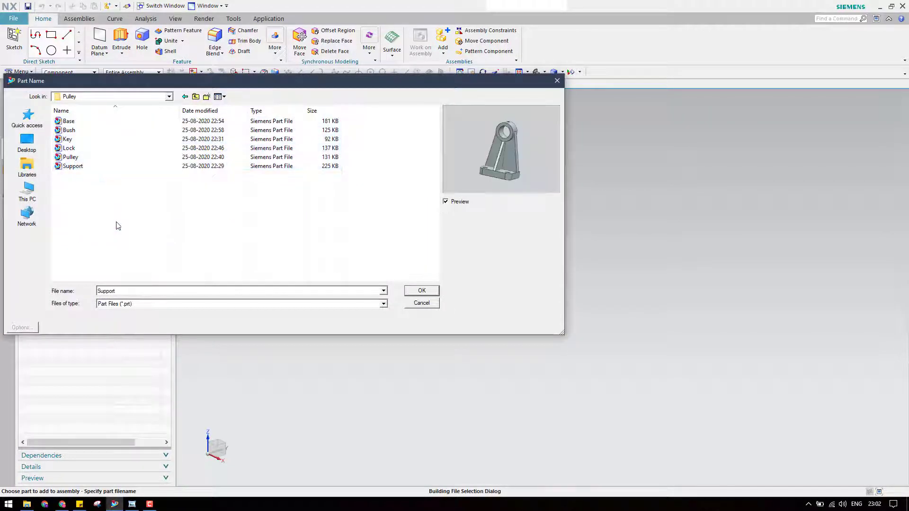
left_click(88, 121)
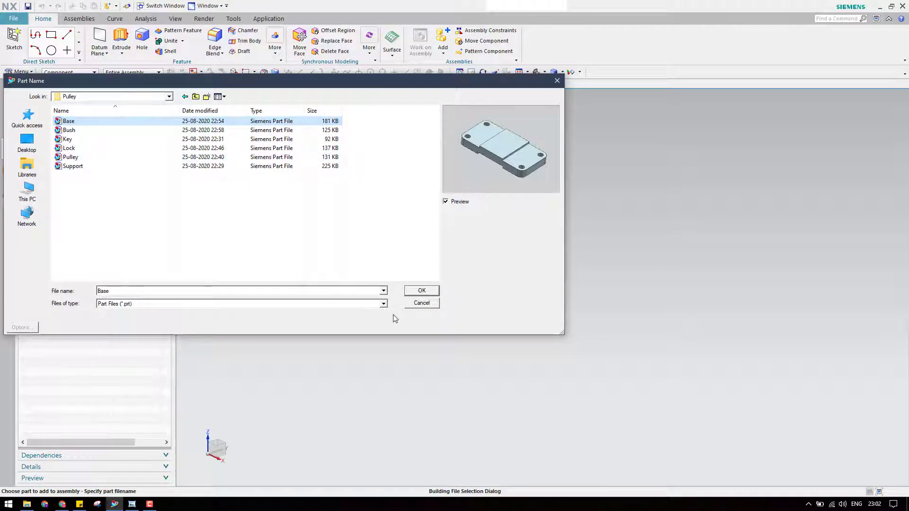
left_click(421, 291)
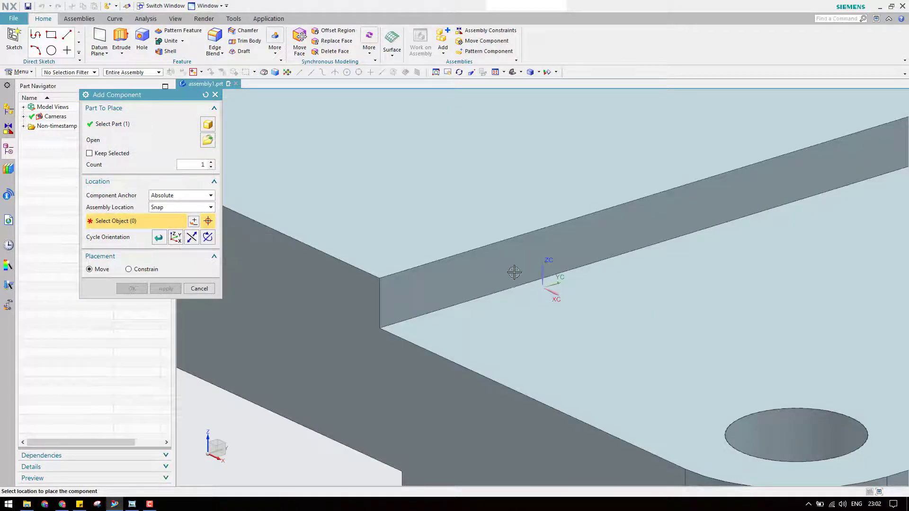
scroll(514, 272, "down", 9)
scroll(540, 387, "up", 4)
scroll(516, 327, "down", 1)
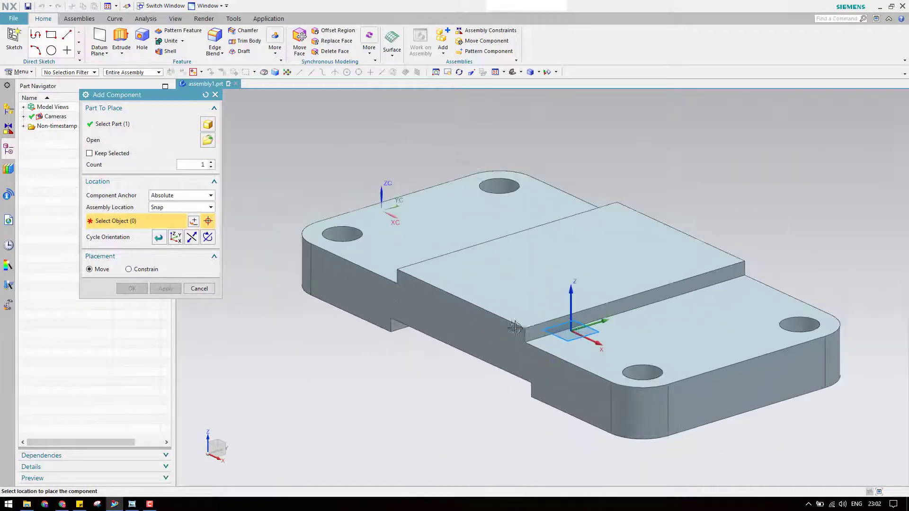
Place the Base at the WCS assembly location and accept a Fix constraint for this first component.
left_click(184, 197)
left_click(183, 205)
left_click(183, 207)
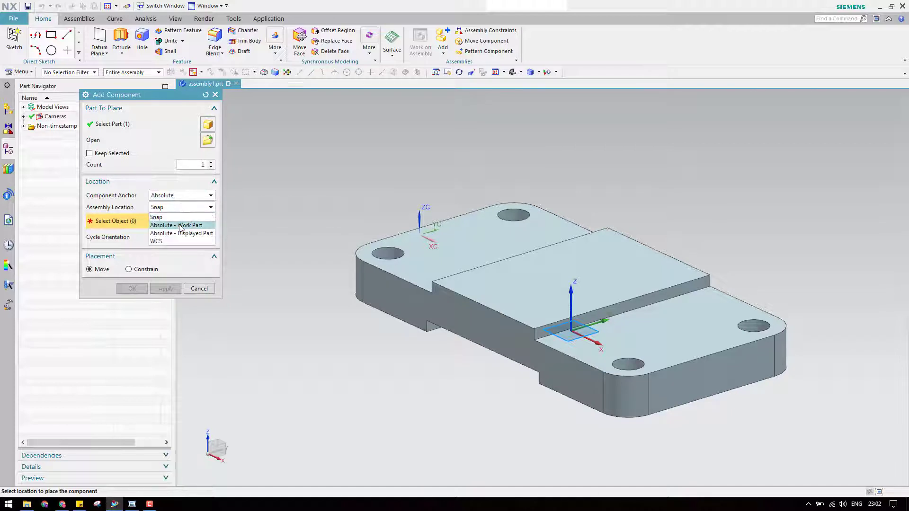
left_click(171, 241)
left_click(133, 299)
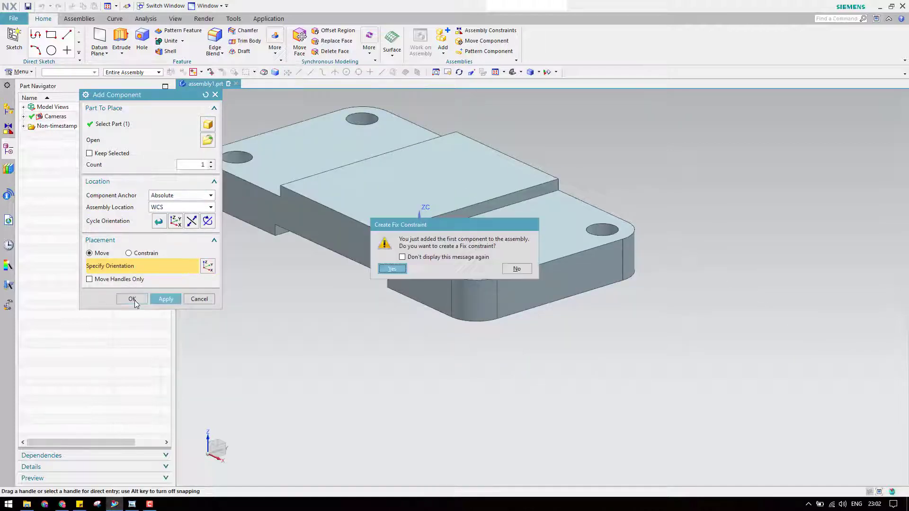
left_click(403, 258)
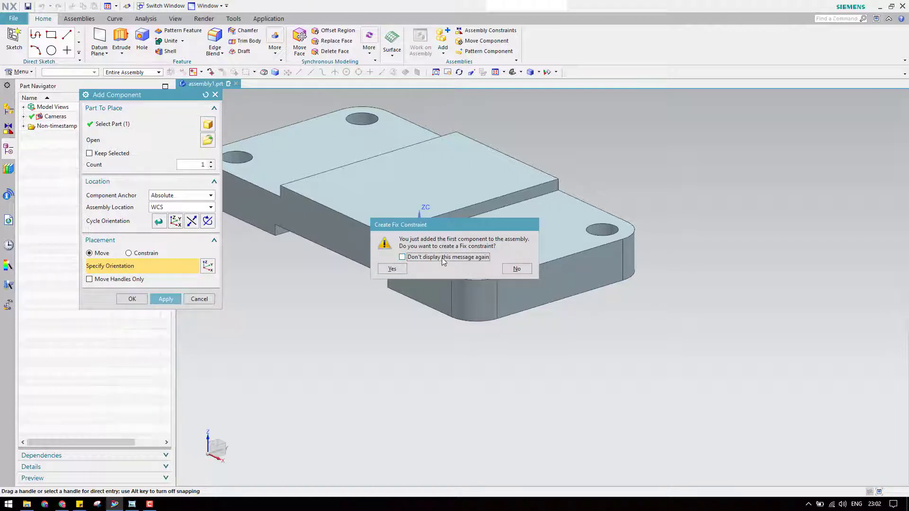
left_click(392, 269)
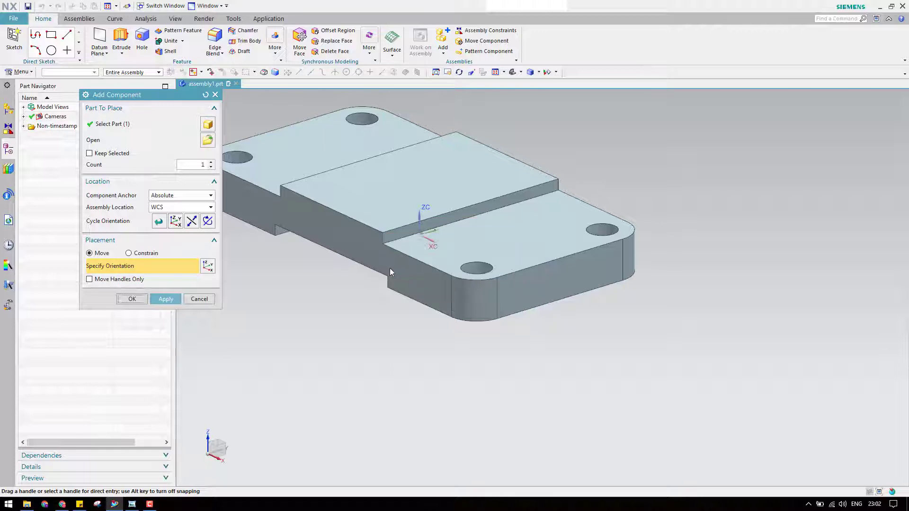
left_click(200, 299)
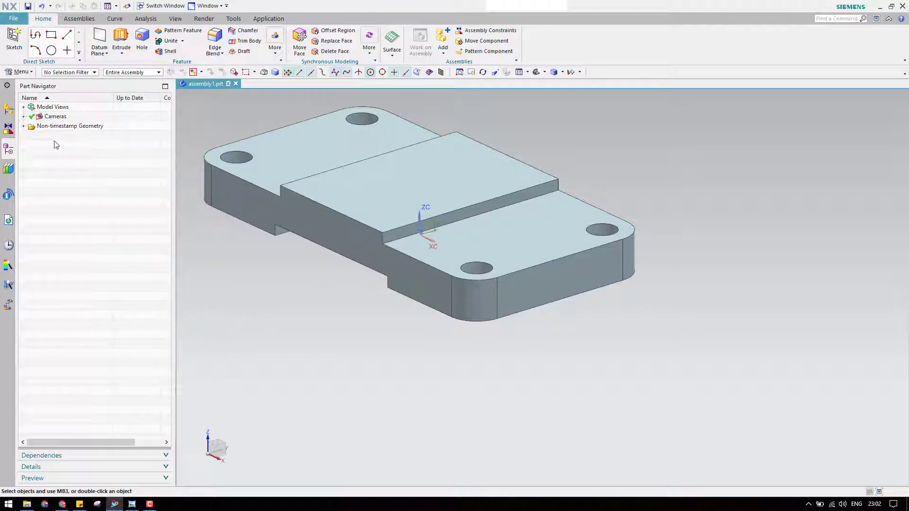
Show the Assembly Navigator and widen it enough to display its Count and Reference Set columns.
left_click(8, 109)
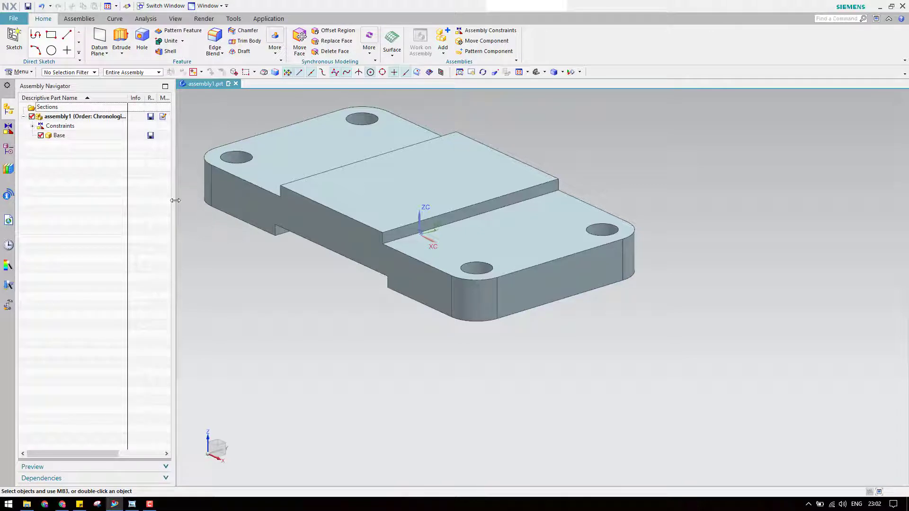
left_click_drag(175, 199, 337, 231)
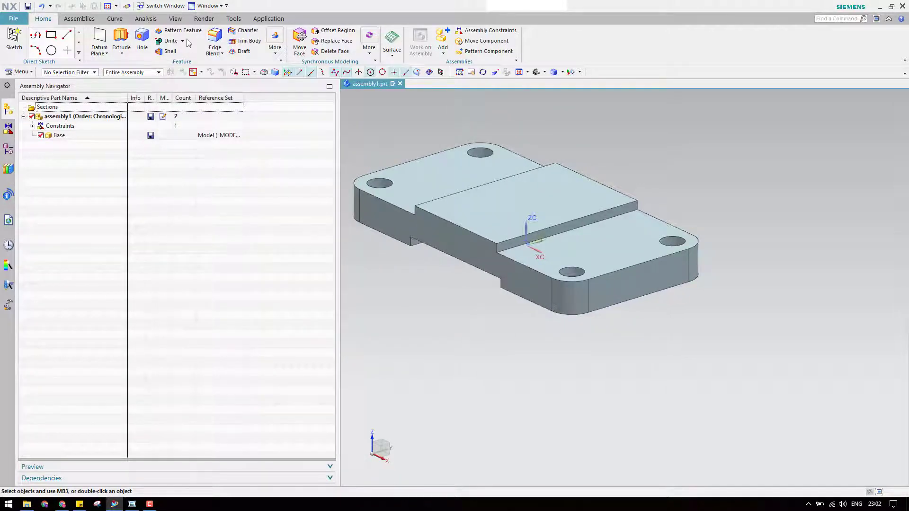
Apply another Fix assembly constraint to the Base component.
left_click(79, 18)
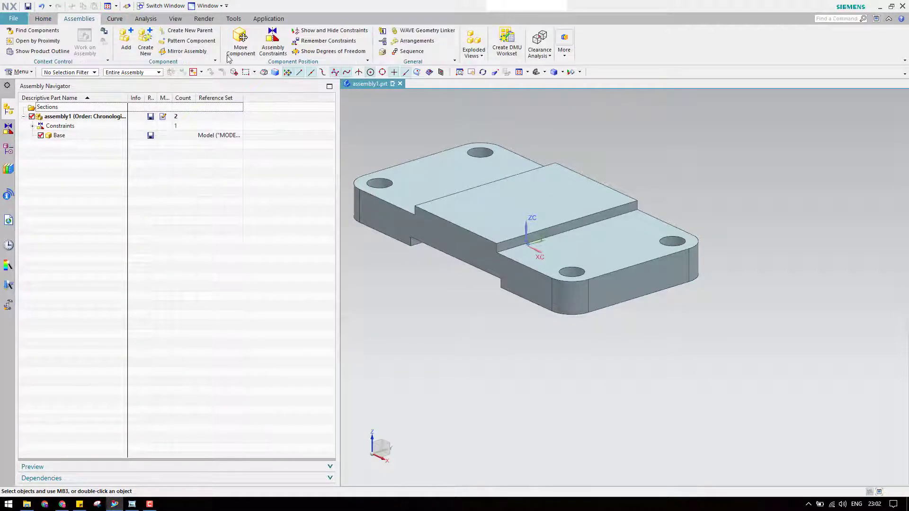
left_click(274, 45)
left_click(145, 129)
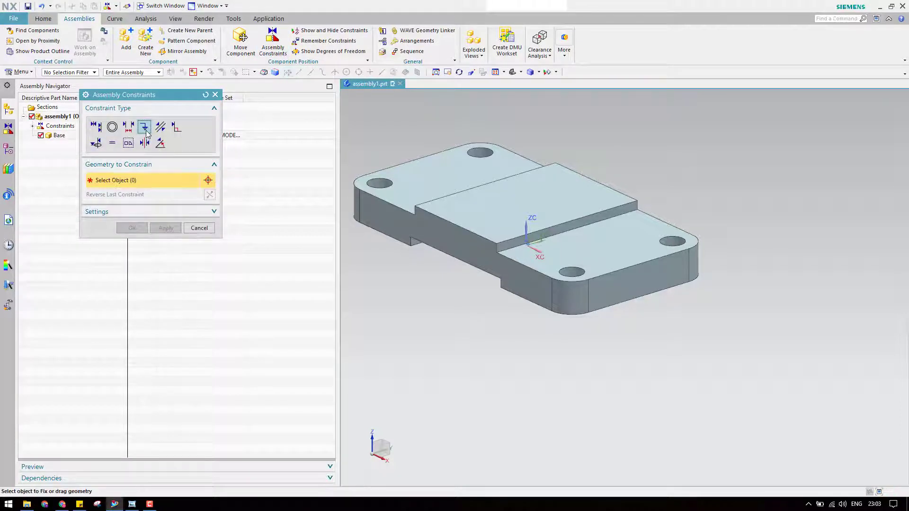
left_click(509, 223)
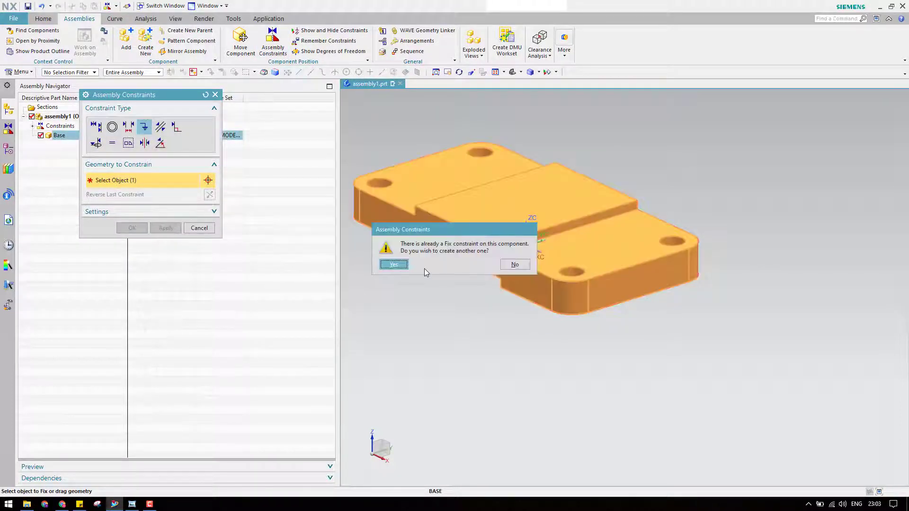
left_click(394, 265)
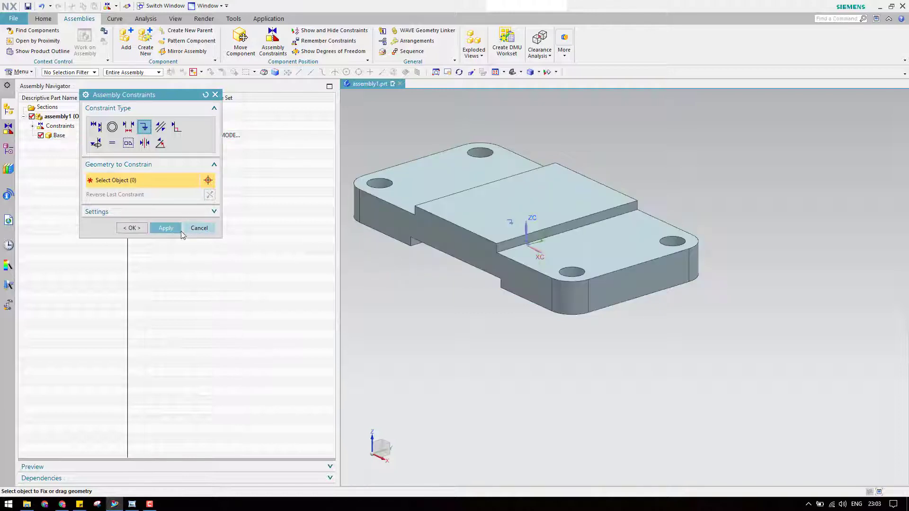
left_click(132, 228)
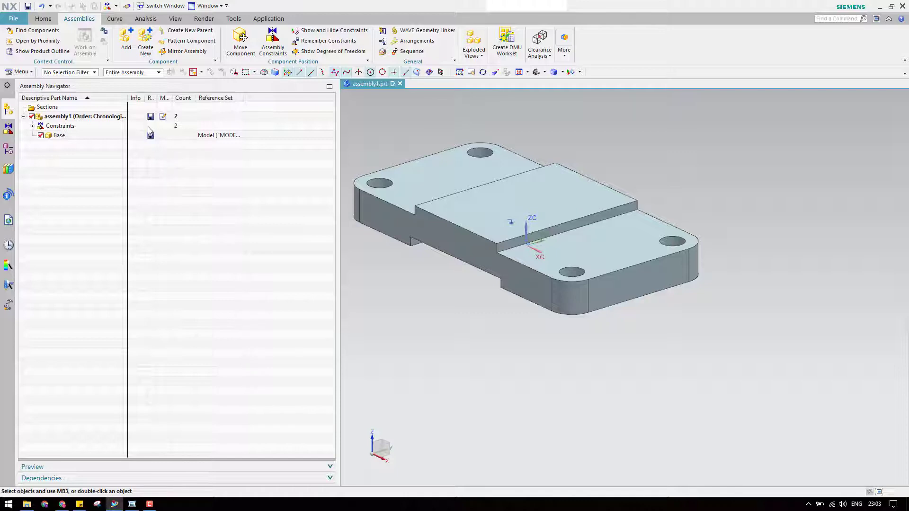
Add the Position column to the Assembly Navigator and check the Base's constraint status there.
right_click(252, 98)
mouse_move(295, 372)
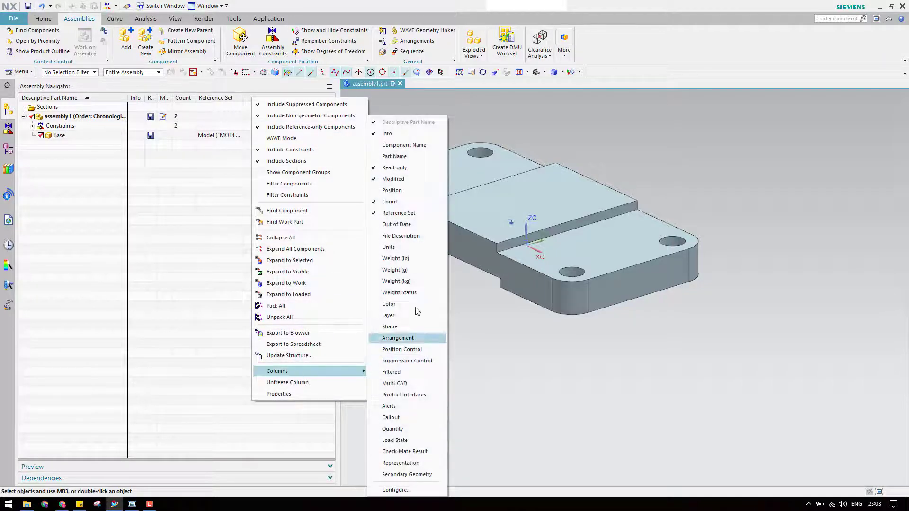
left_click(392, 190)
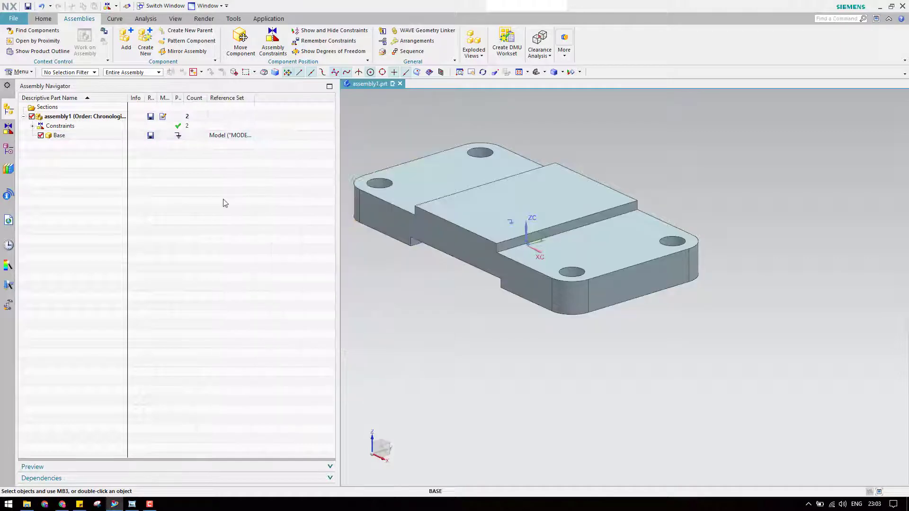
left_click(178, 136)
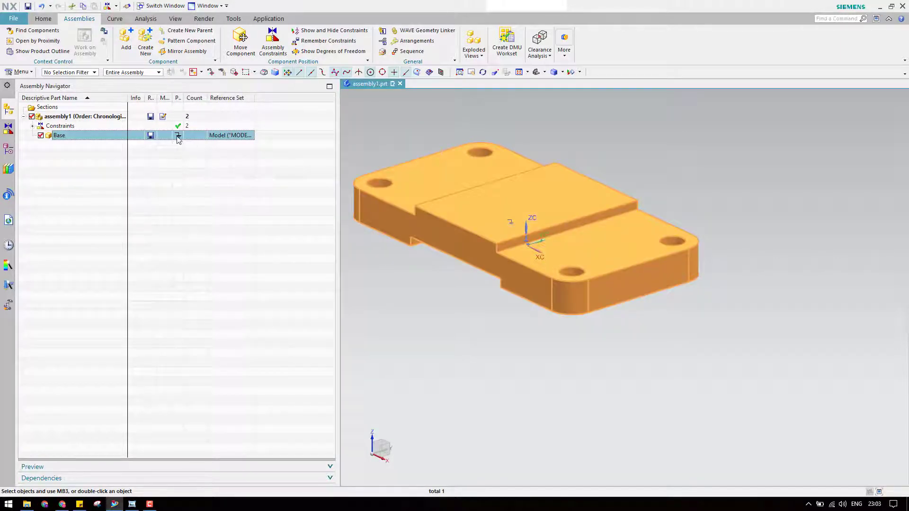
key("Escape")
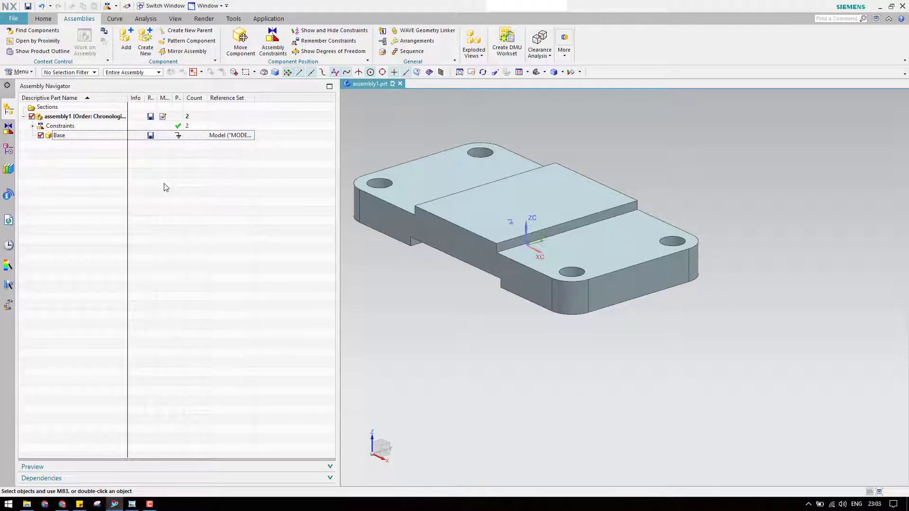
Add one Support component from the Pulley folder to the assembly at the WCS location.
left_click(126, 41)
left_click(208, 139)
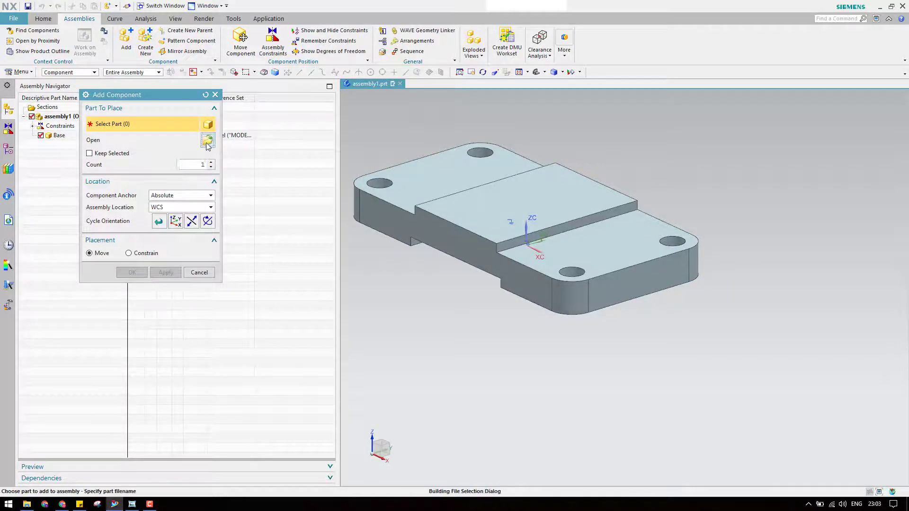
left_click(91, 168)
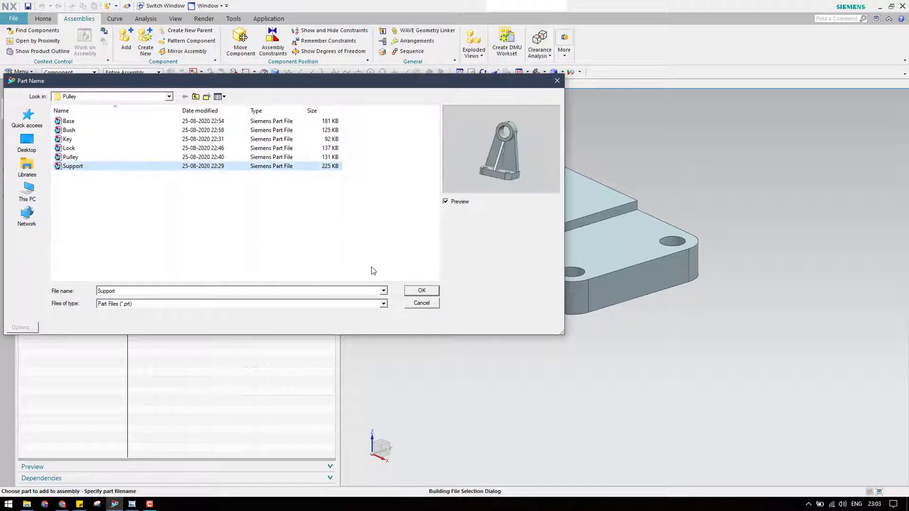
left_click(425, 291)
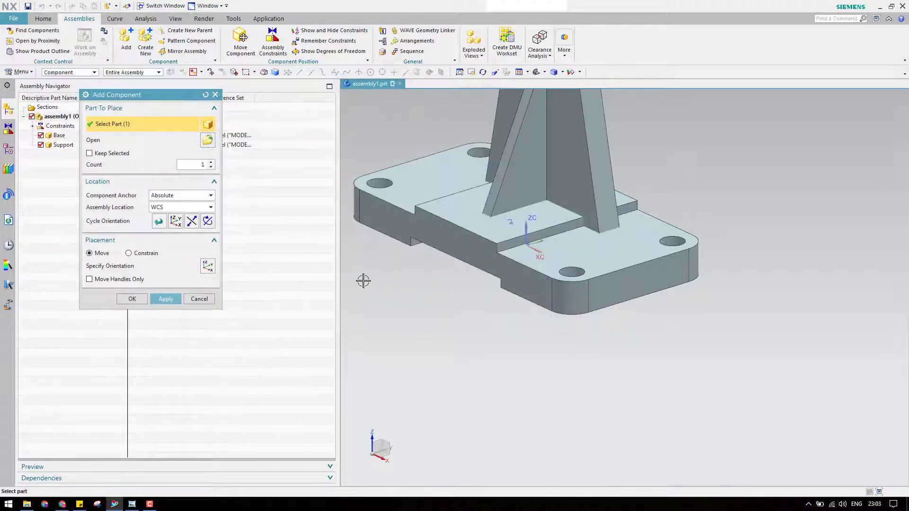
left_click(133, 299)
scroll(462, 306, "down", 4)
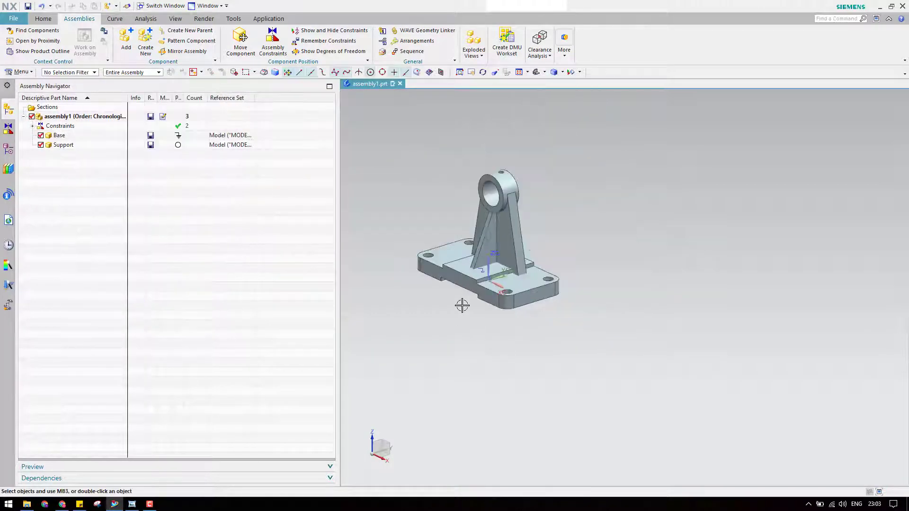
Move the Support along the YC axis with dynamic motion until it stands clear behind the Base.
right_click(140, 146)
left_click(198, 148)
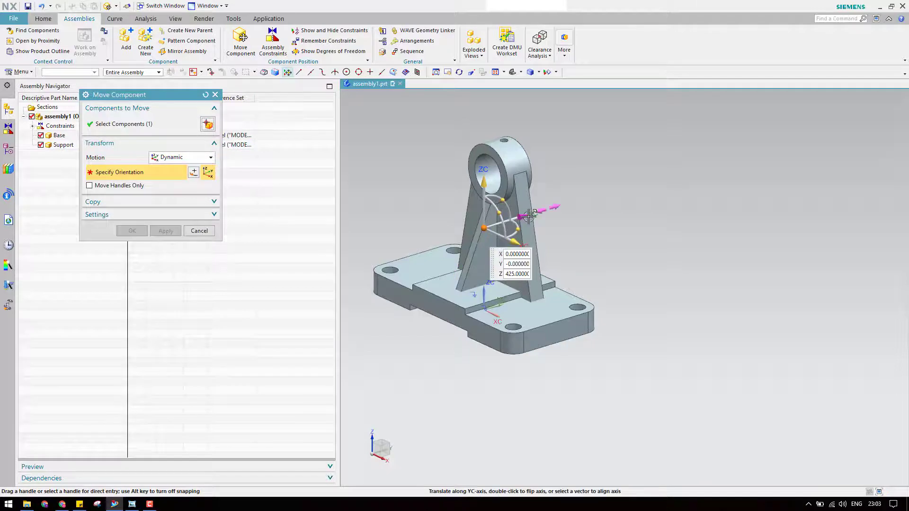
left_click_drag(529, 215, 678, 174)
middle_click(335, 212)
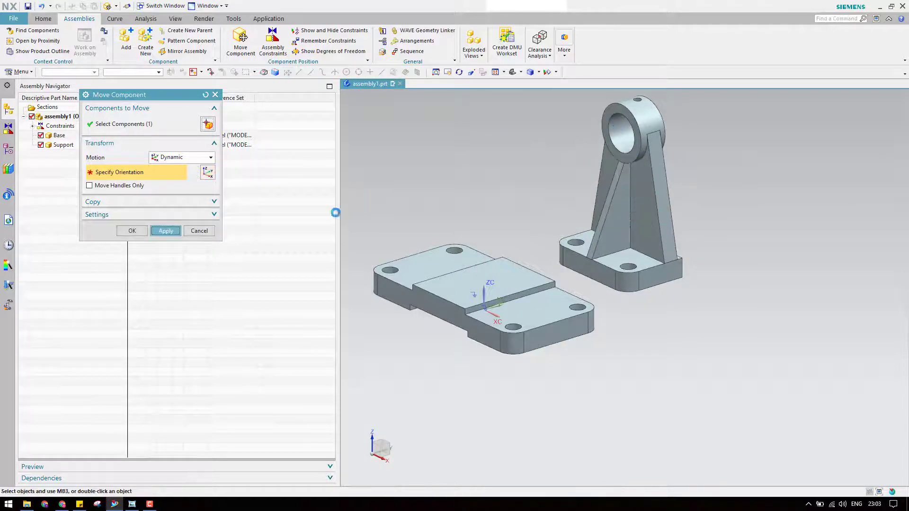
left_click(199, 230)
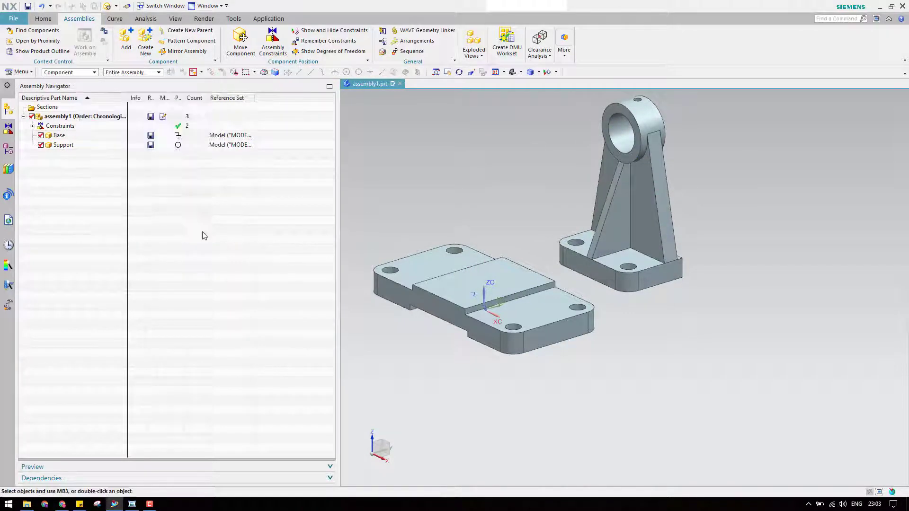
Align the centerline of the Support's front base-plate hole with the Base's rear corner hole using a Touch Align constraint set to Prefer Touch.
left_click(275, 45)
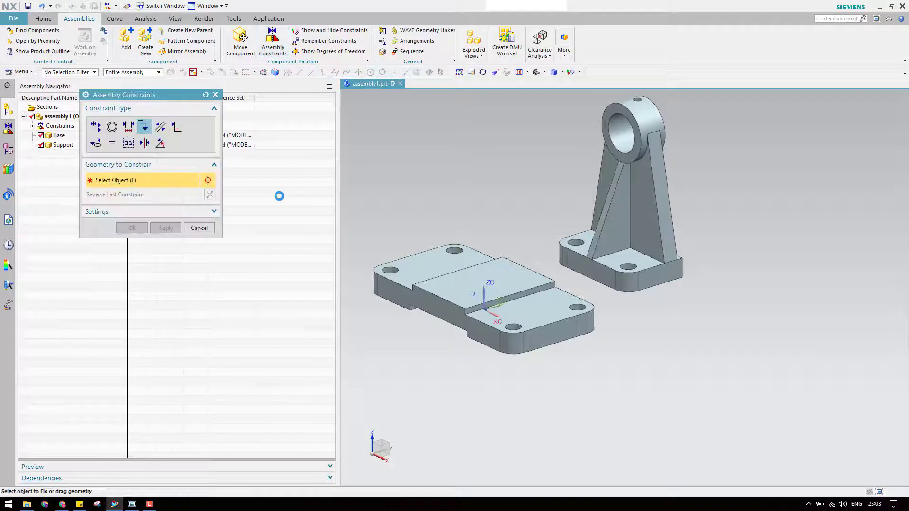
left_click(95, 126)
left_click(176, 180)
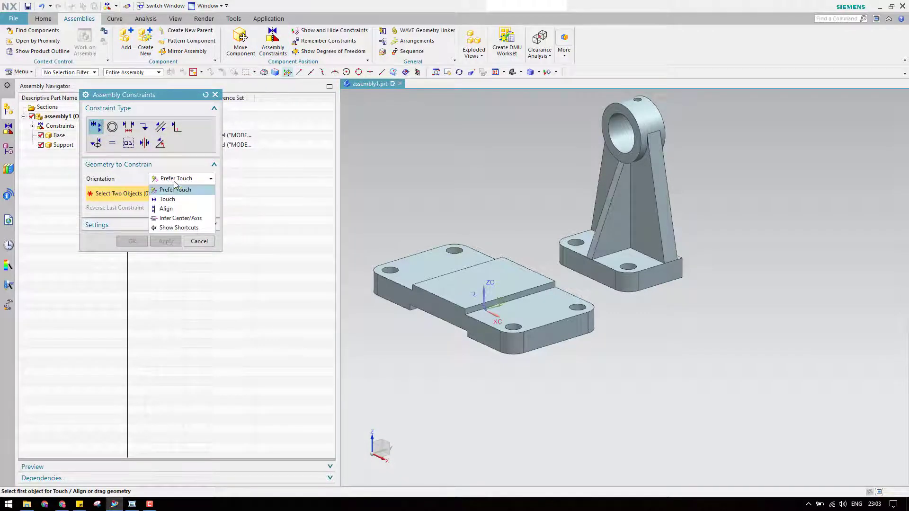
left_click(176, 190)
scroll(625, 260, "up", 8)
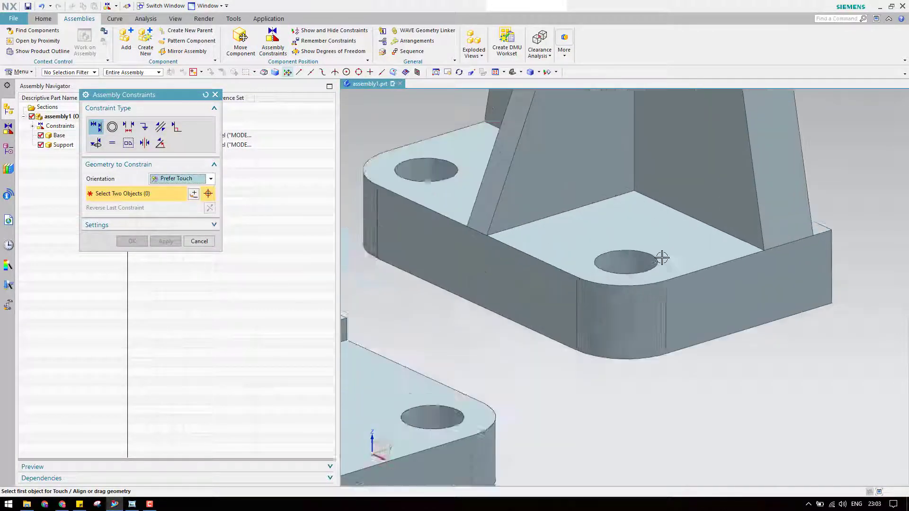
left_click(602, 261)
scroll(611, 263, "down", 8)
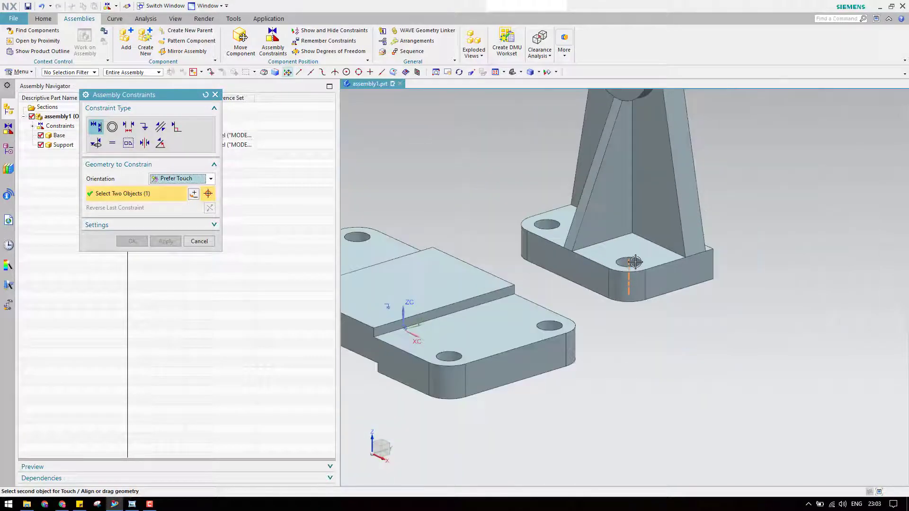
scroll(539, 316, "up", 4)
scroll(671, 304, "up", 5)
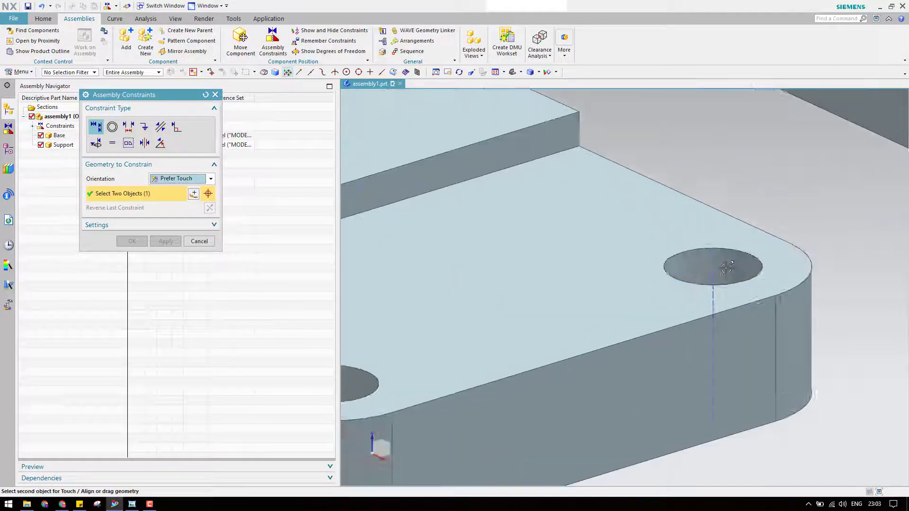
left_click(712, 278)
scroll(696, 292, "down", 8)
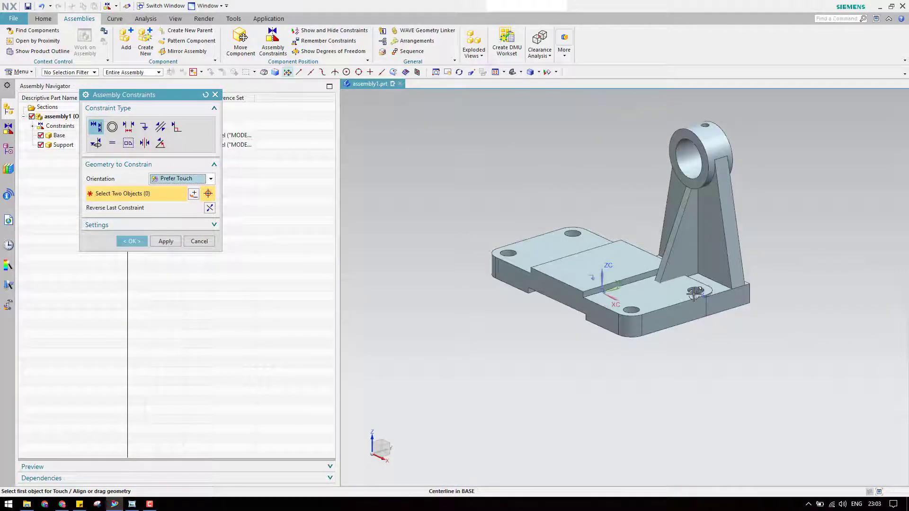
left_click(131, 241)
Raise the Support by 300 along ZC with dynamic motion so it stands clear above the Base.
left_click(241, 43)
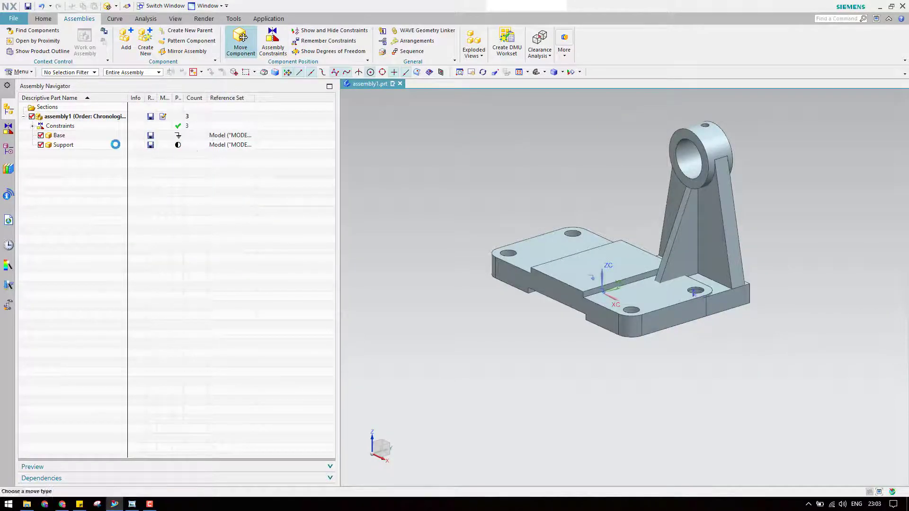
left_click(67, 146)
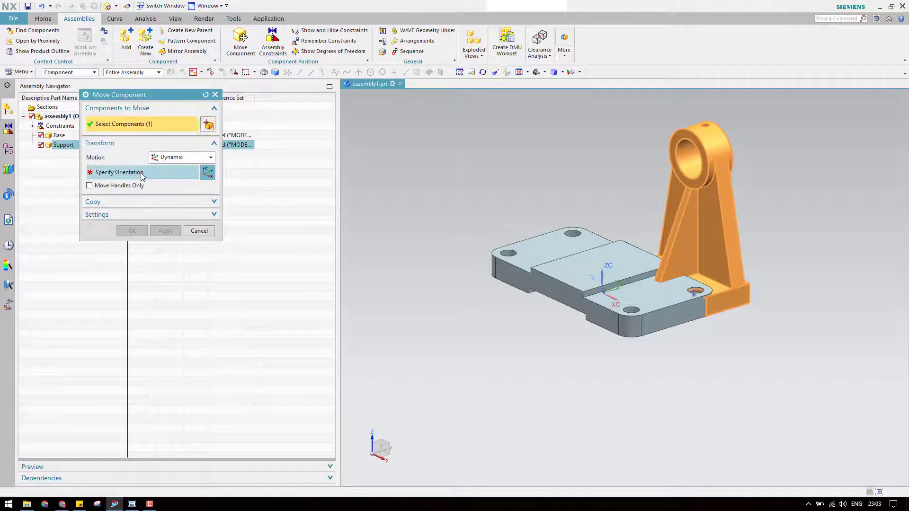
left_click(118, 172)
left_click_drag(688, 171, 688, 114)
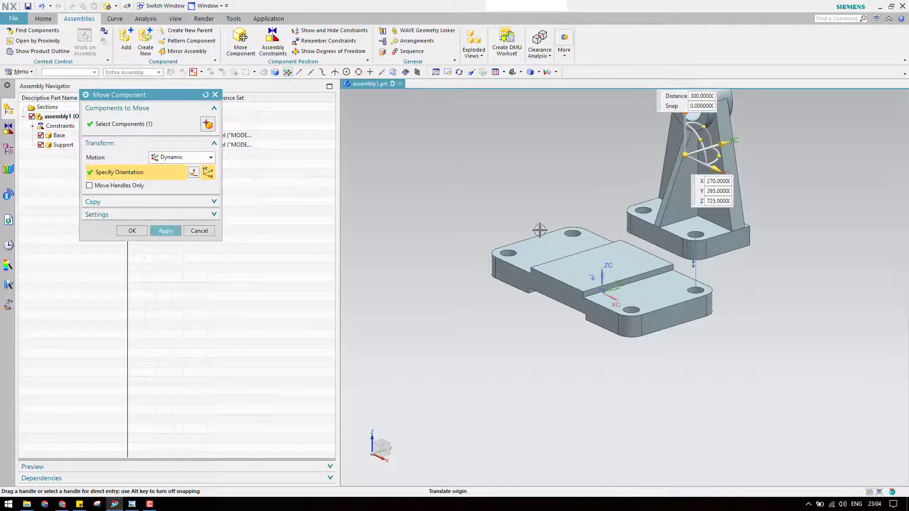
scroll(526, 263, "down", 2)
scroll(595, 238, "up", 2)
scroll(595, 237, "up", 2)
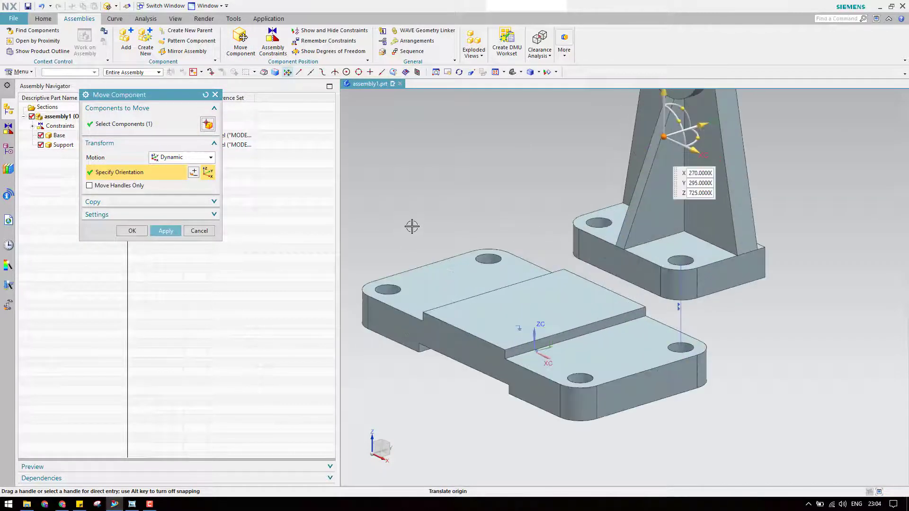
middle_click(614, 233)
left_click(208, 231)
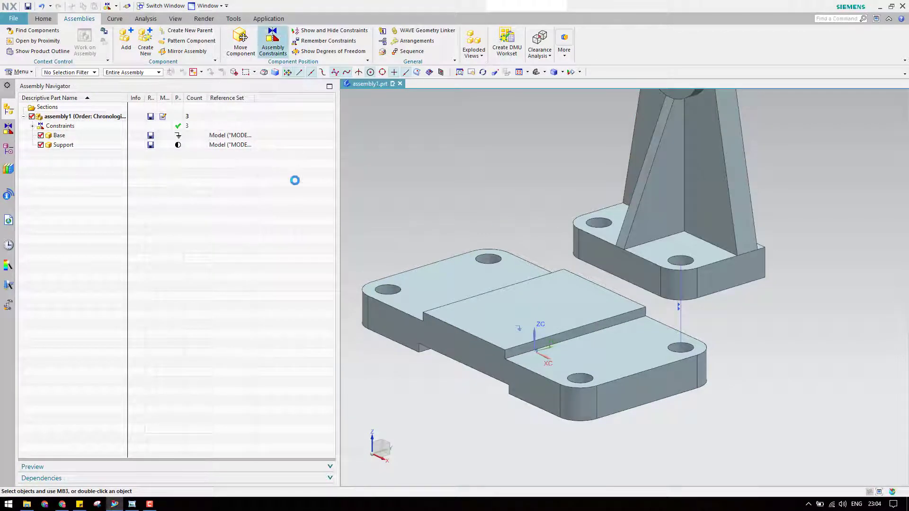
Add a Touch Align constraint between the centerlines of the Support's other mounting hole and the Base's remaining hole at the same end.
scroll(587, 218, "up", 5)
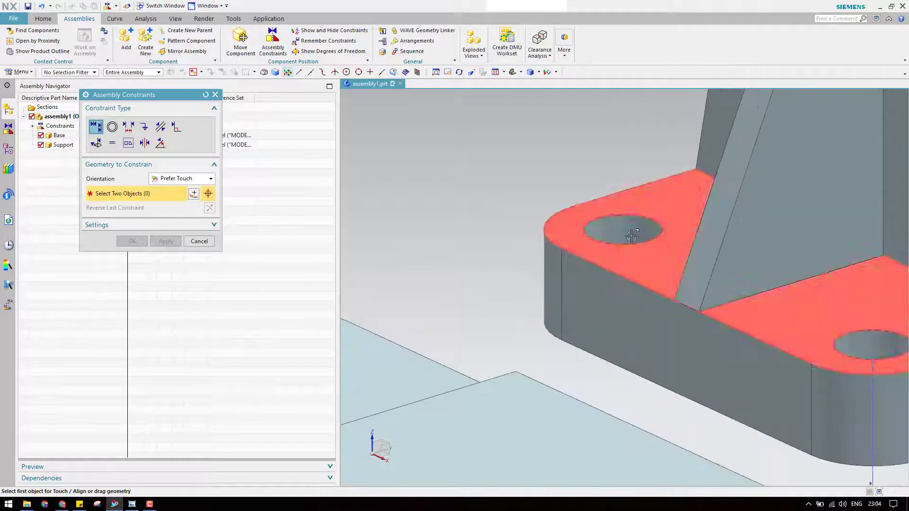
left_click(632, 235)
scroll(611, 213, "down", 3)
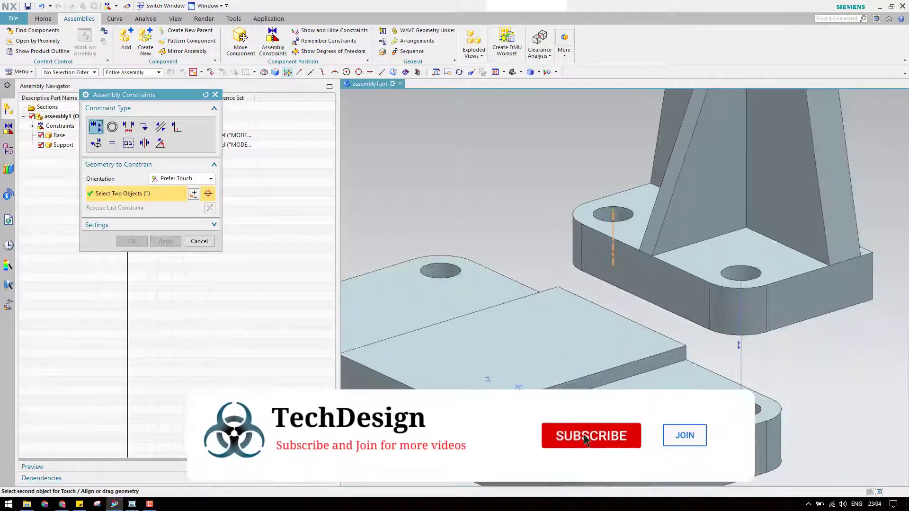
left_click(584, 458)
scroll(567, 273, "down", 3)
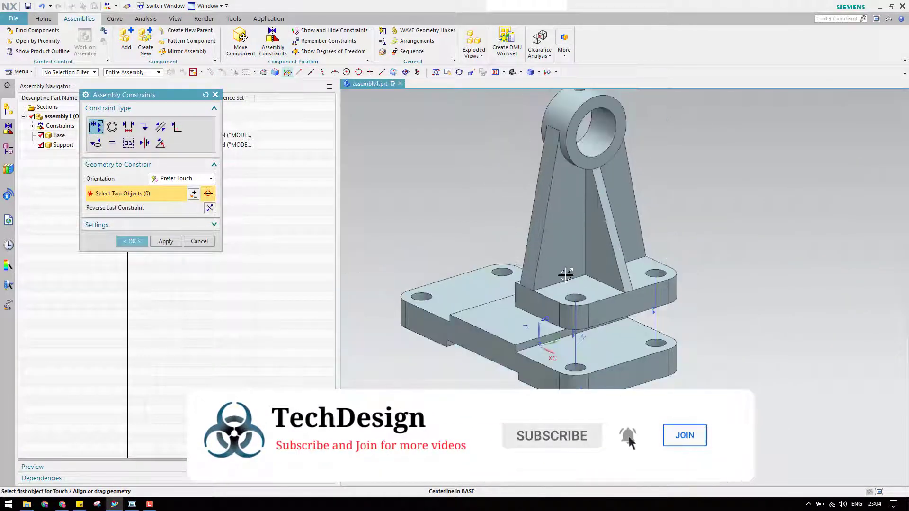
scroll(589, 303, "up", 4)
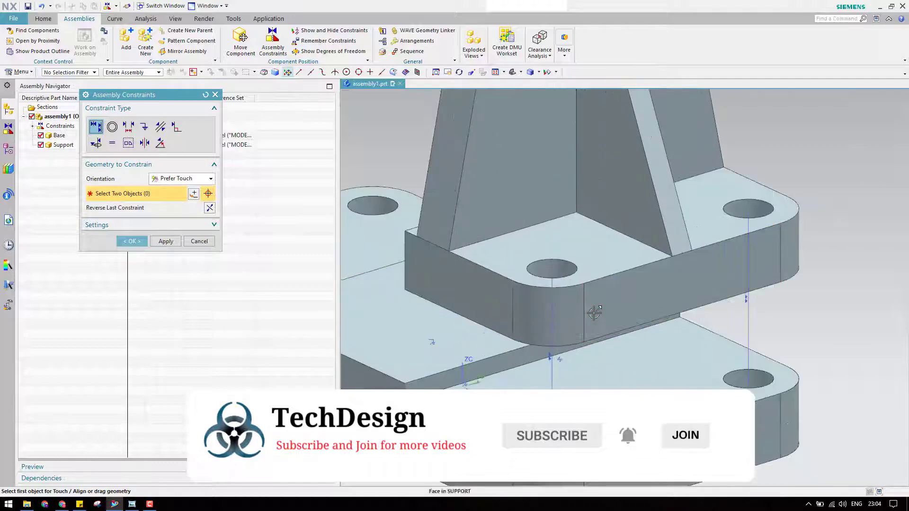
middle_click(587, 286)
Add a Touch Align constraint between the Support's bottom face and the Base's top face around the two aligned holes.
middle_click_drag(587, 286, 595, 261)
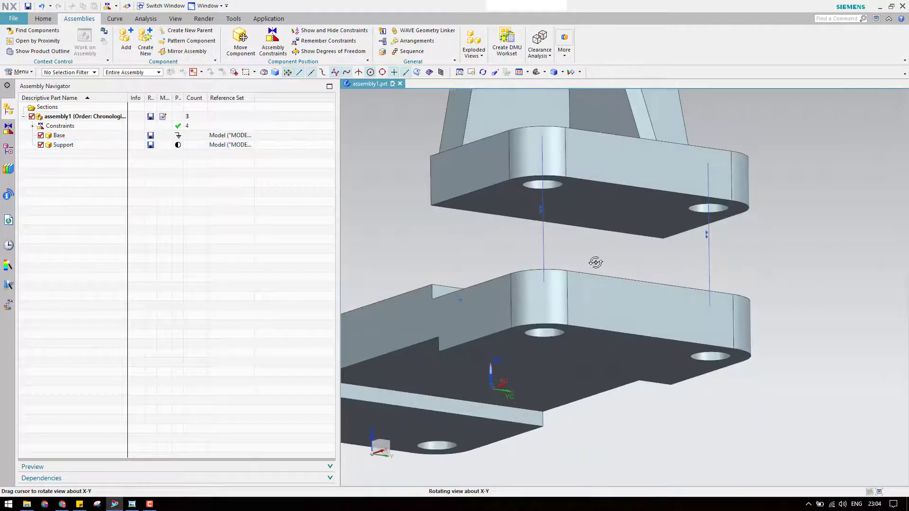
left_click(272, 42)
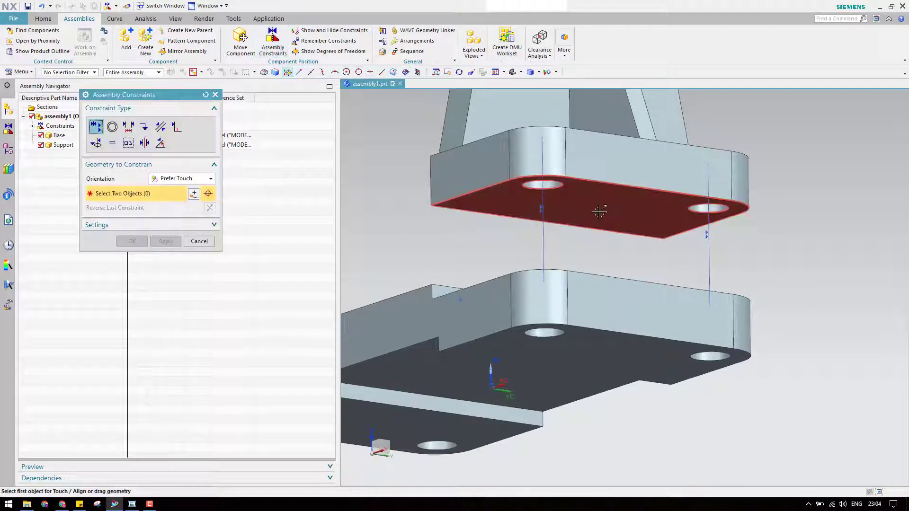
left_click(596, 210)
scroll(572, 249, "down", 5)
middle_click_drag(572, 251, 582, 311)
scroll(582, 311, "up", 5)
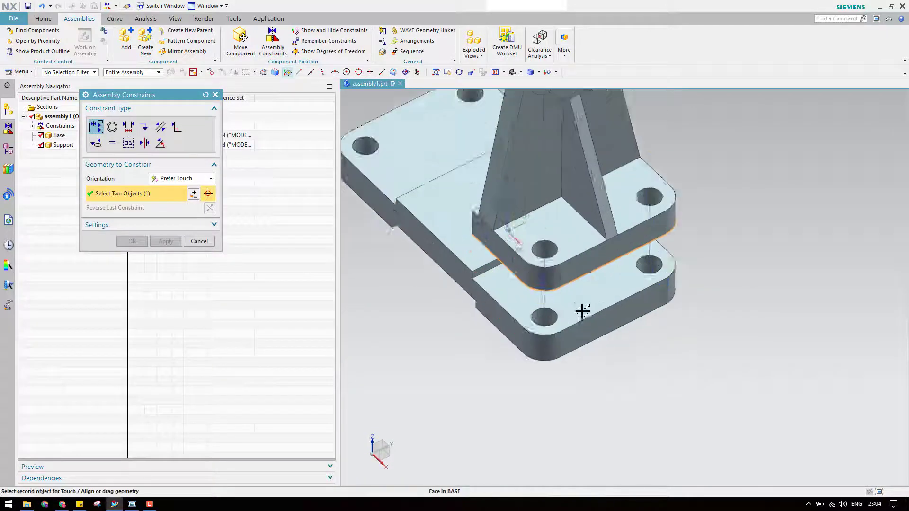
left_click(587, 295)
scroll(587, 303, "down", 4)
scroll(497, 279, "up", 8)
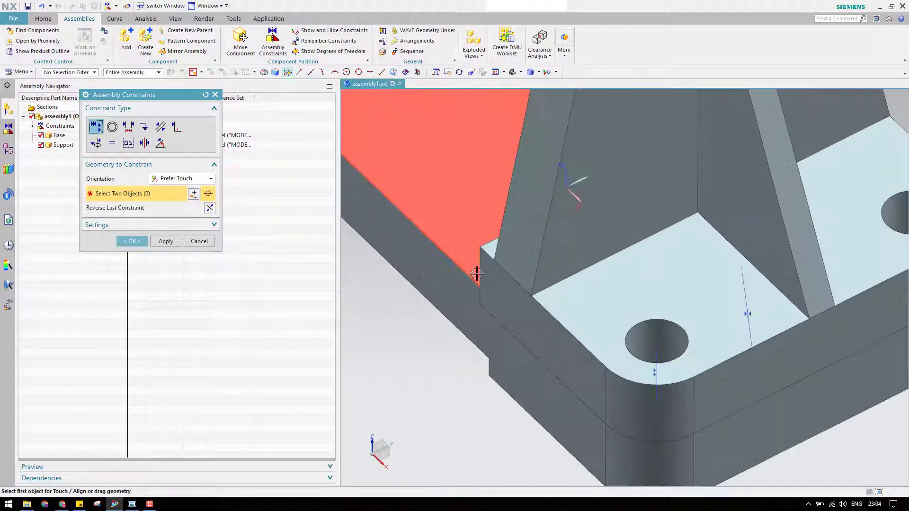
left_click(128, 241)
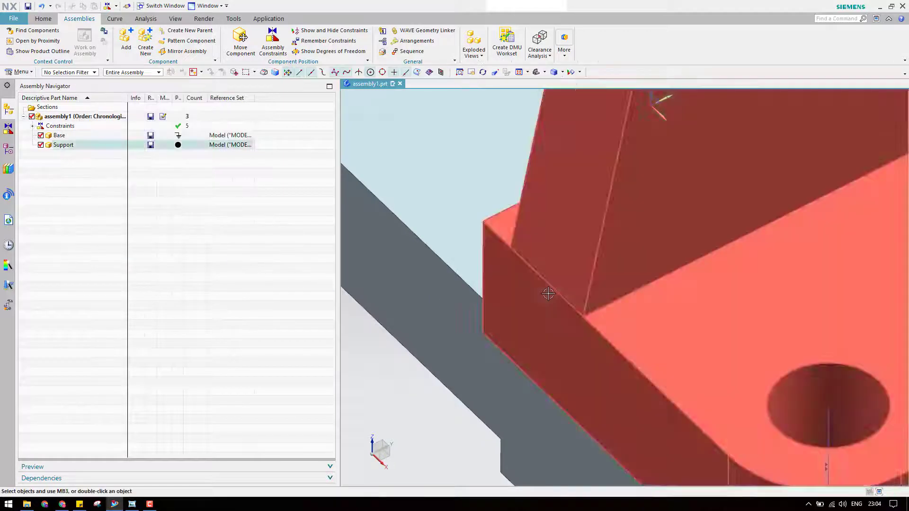
Check the constrained Support's placement on the Base and its position status in the Assembly Navigator.
scroll(548, 294, "down", 5)
middle_click_drag(548, 294, 581, 266)
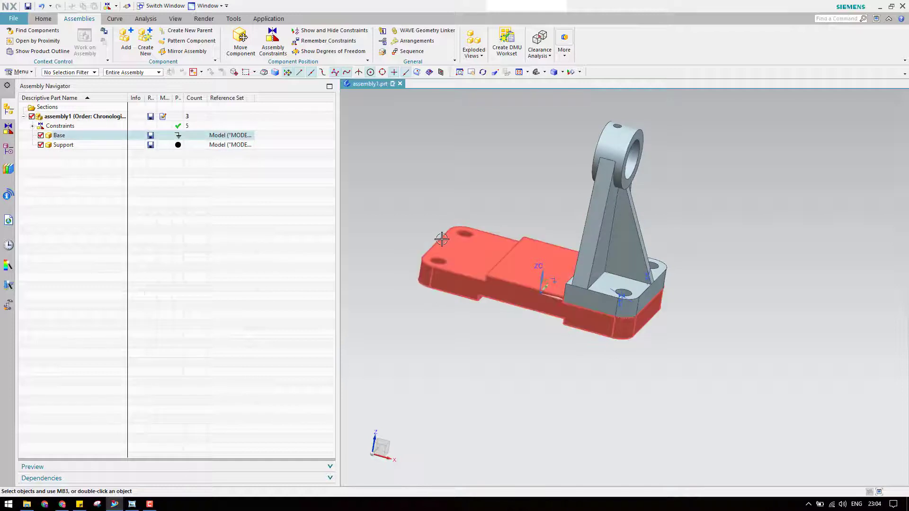
left_click(63, 145)
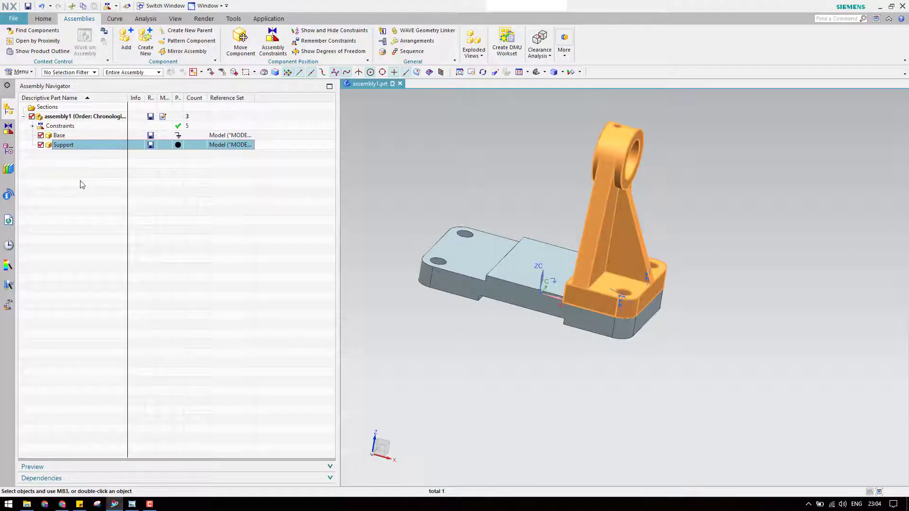
key("Escape")
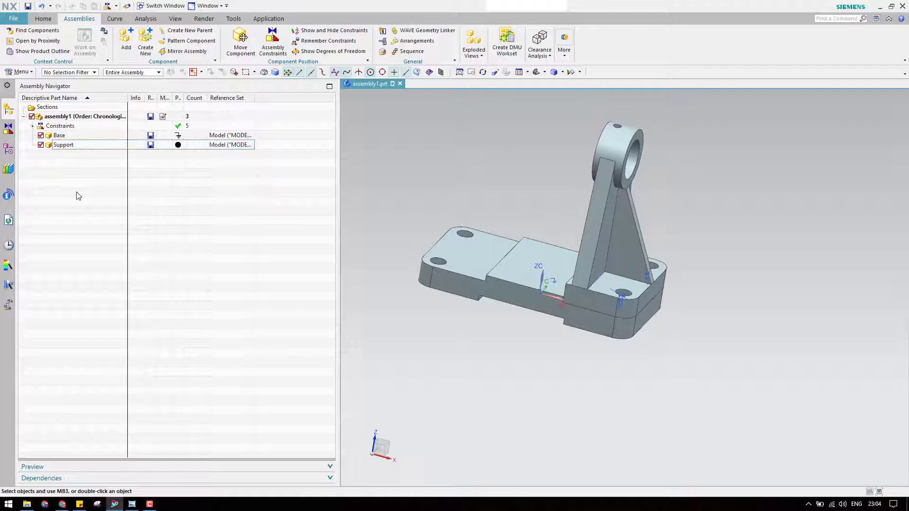
Try to duplicate the Support by copying and pasting it within the assembly.
left_click(68, 150)
key("Escape")
key("ctrl+v")
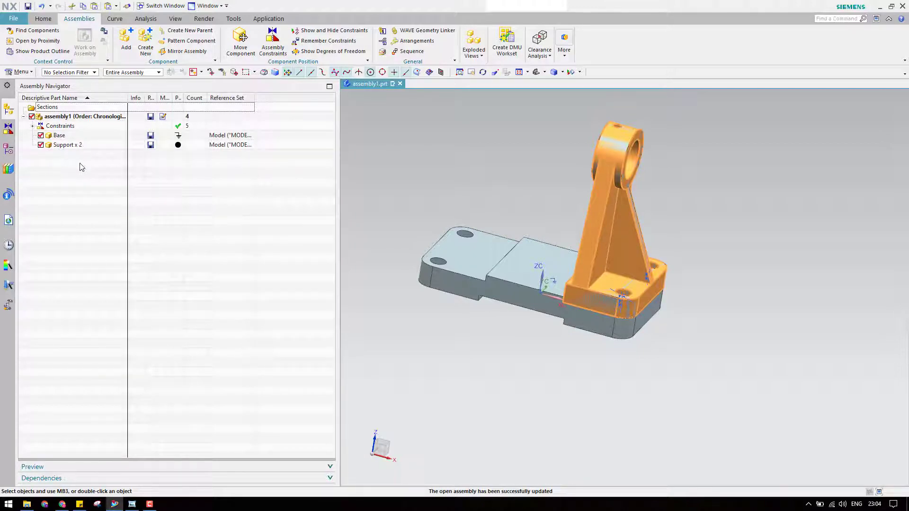
key("ctrl+z")
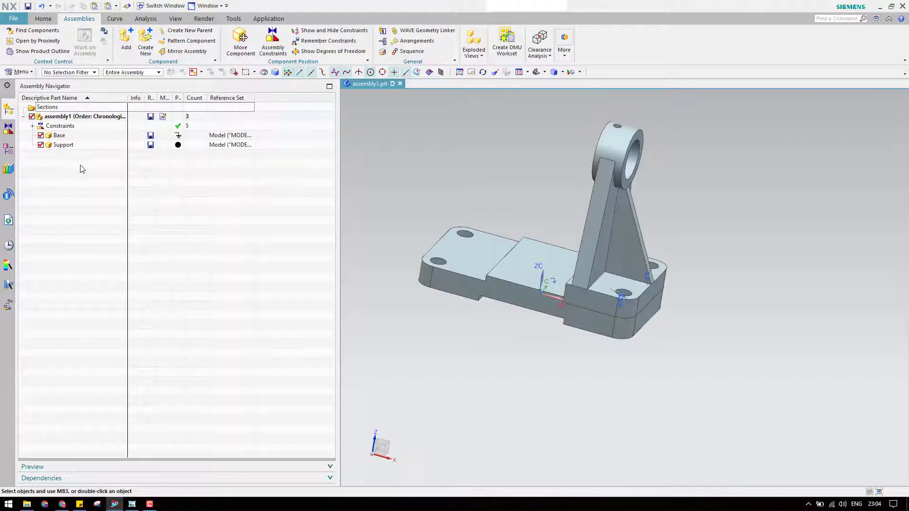
Add a second Support component from the Pulley folder to the assembly at the WCS location with a count of 1.
left_click(126, 41)
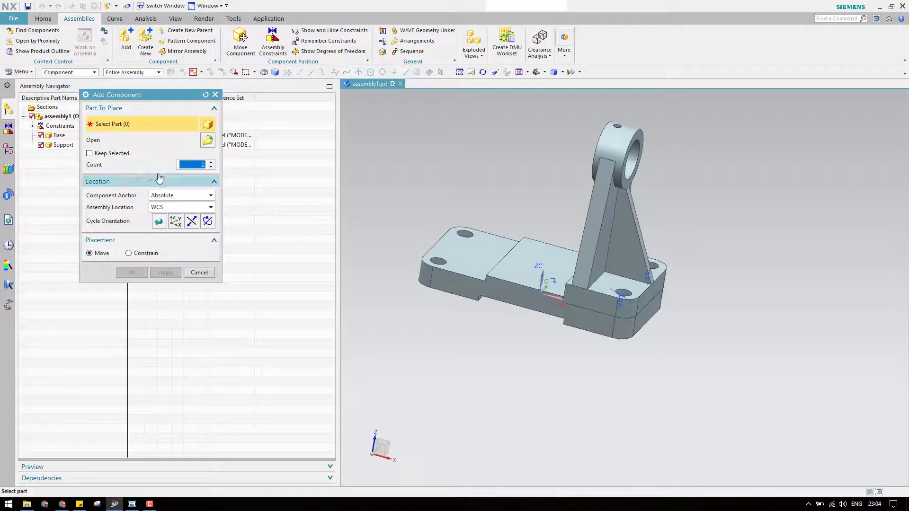
left_click(208, 140)
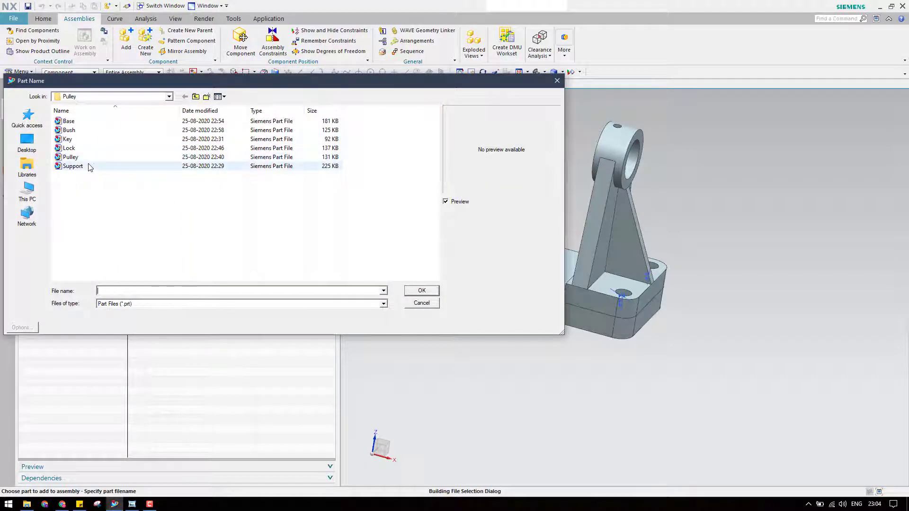
double_click(87, 167)
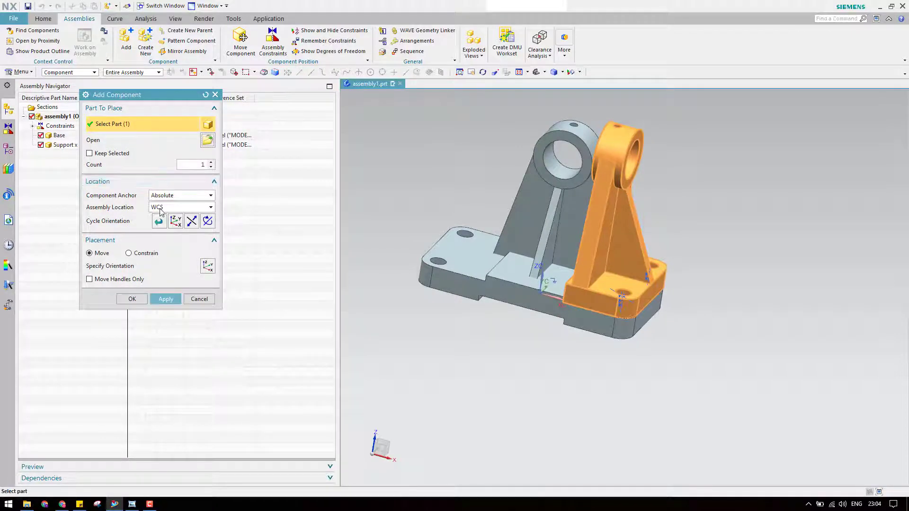
left_click(133, 298)
Unpack the two Support entries in the Assembly Navigator and check each one's position status.
left_click(91, 147)
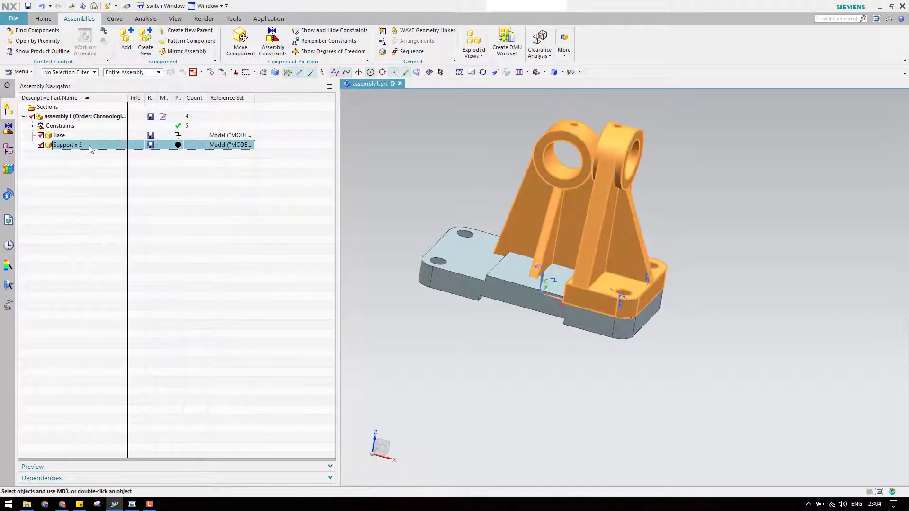
right_click(92, 148)
left_click(102, 154)
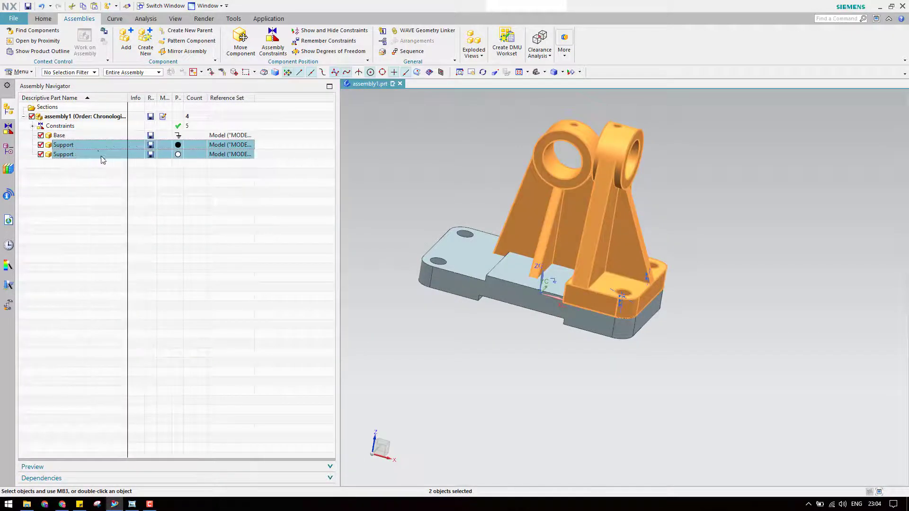
left_click(178, 155)
left_click(179, 145)
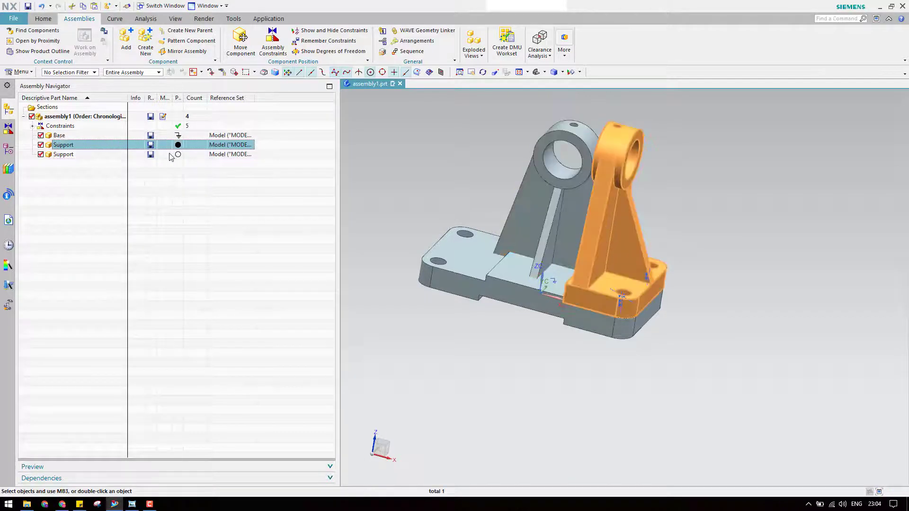
Move the unconstrained Support above the Base's free end, turned about ZC, with its origin at X -400, Y 0, Z 585.
left_click(178, 154)
right_click(167, 160)
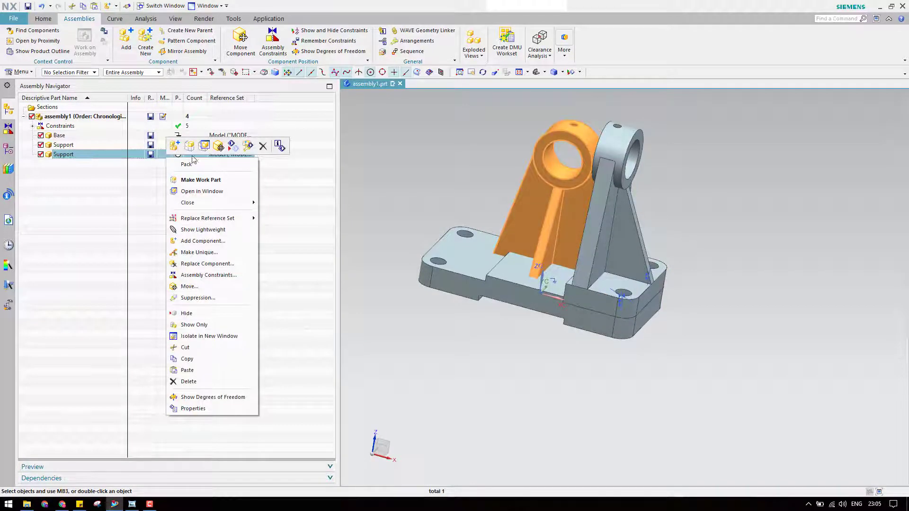
left_click(217, 147)
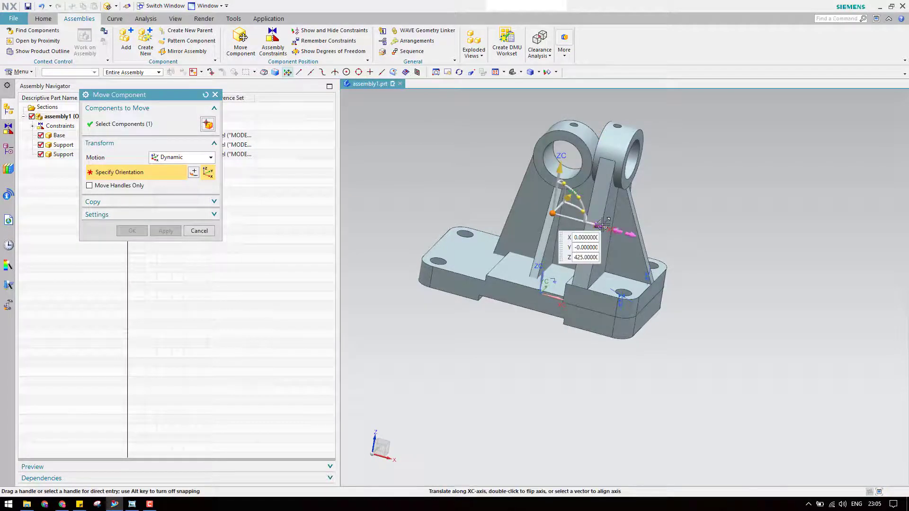
left_click_drag(600, 226, 434, 220)
left_click_drag(448, 137, 448, 105)
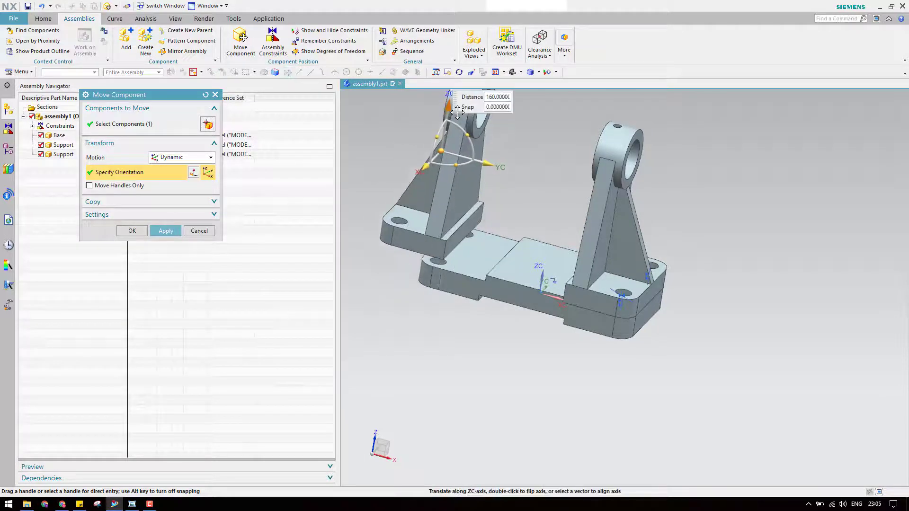
left_click_drag(493, 165, 516, 190)
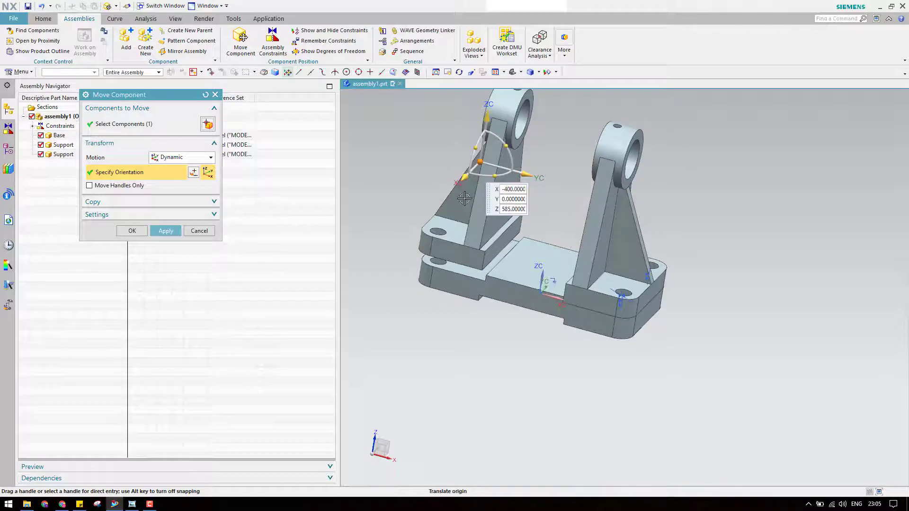
left_click(166, 230)
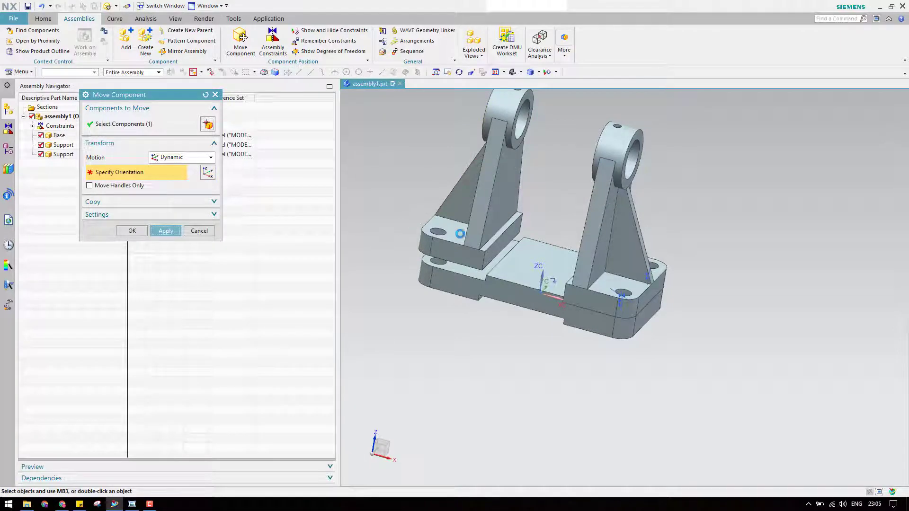
left_click(198, 232)
Align the centerline of the moved Support's first mounting hole with the matching Base hole using Infer Center/Axis.
left_click(278, 49)
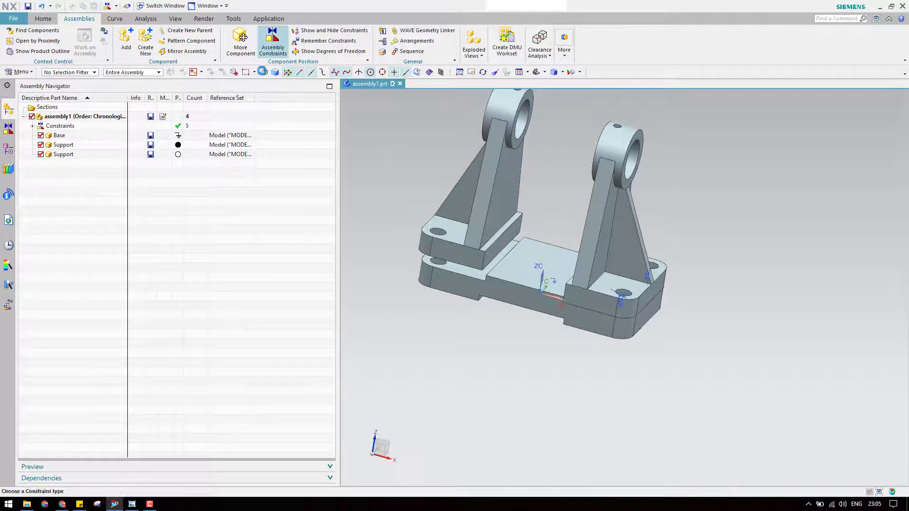
scroll(426, 252, "up", 5)
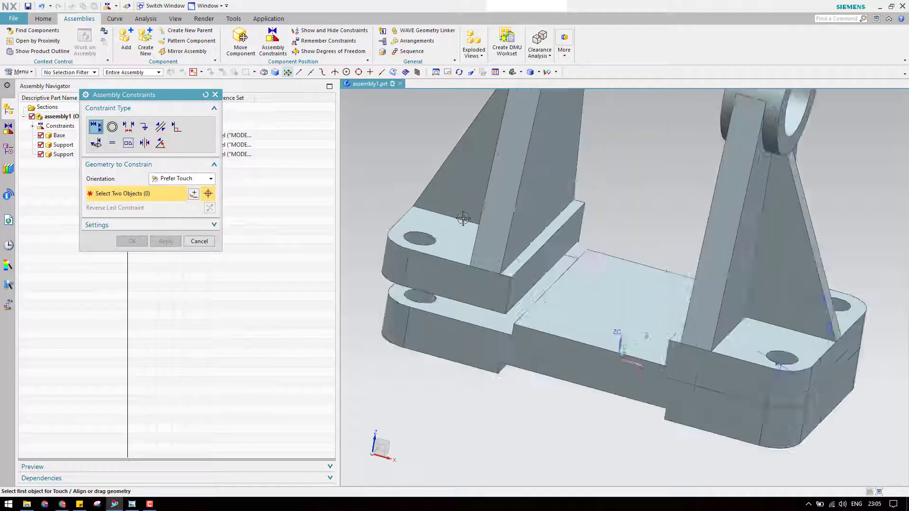
left_click(173, 179)
left_click(171, 218)
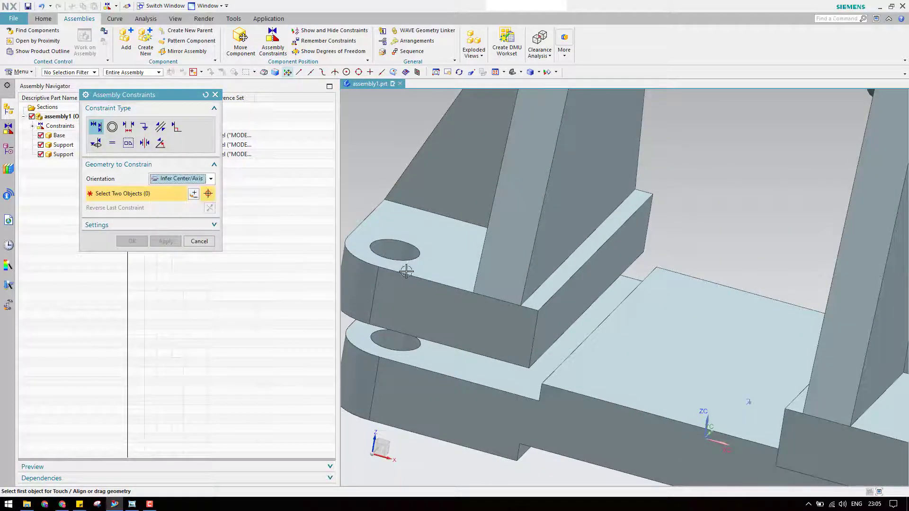
scroll(405, 264, "down", 5)
scroll(473, 233, "up", 5)
left_click(473, 233)
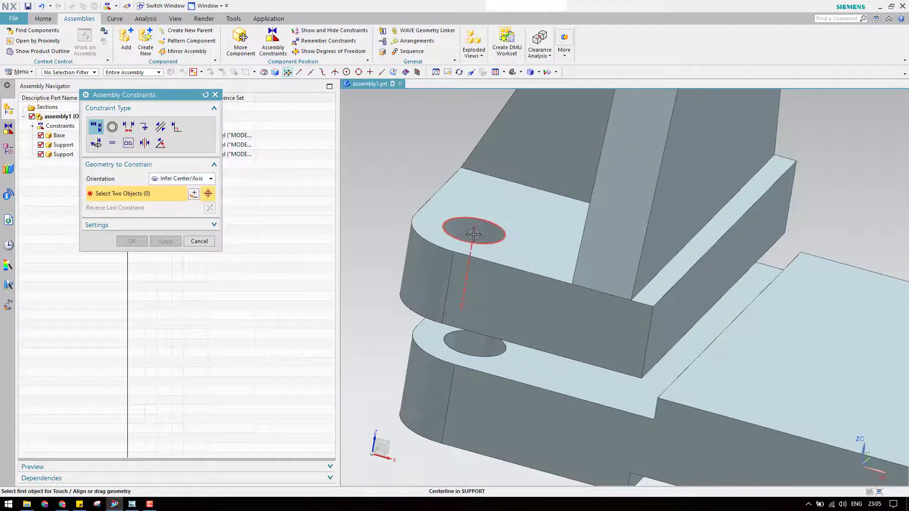
scroll(473, 236, "down", 5)
scroll(466, 333, "up", 5)
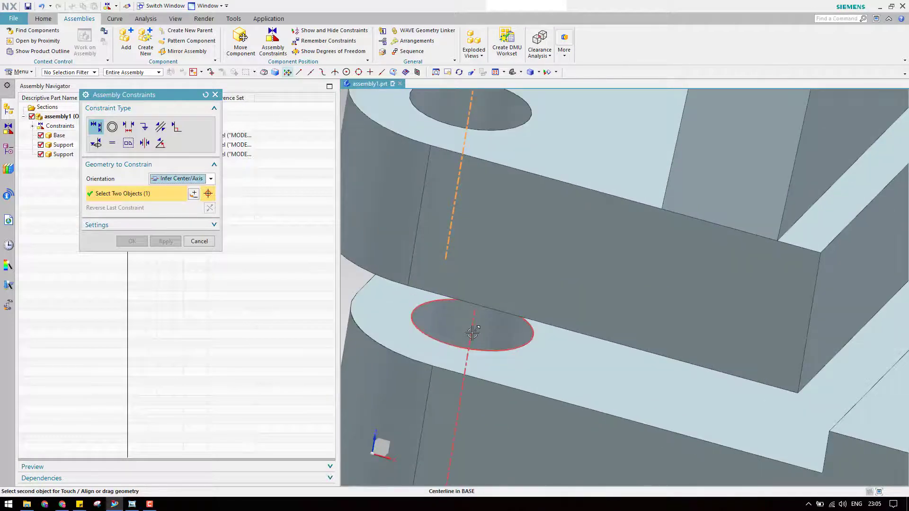
left_click(467, 334)
Align the same Support's second mounting hole axis with the corresponding hole in the Base.
scroll(500, 279, "down", 5)
middle_click_drag(505, 274, 531, 290)
scroll(512, 219, "up", 5)
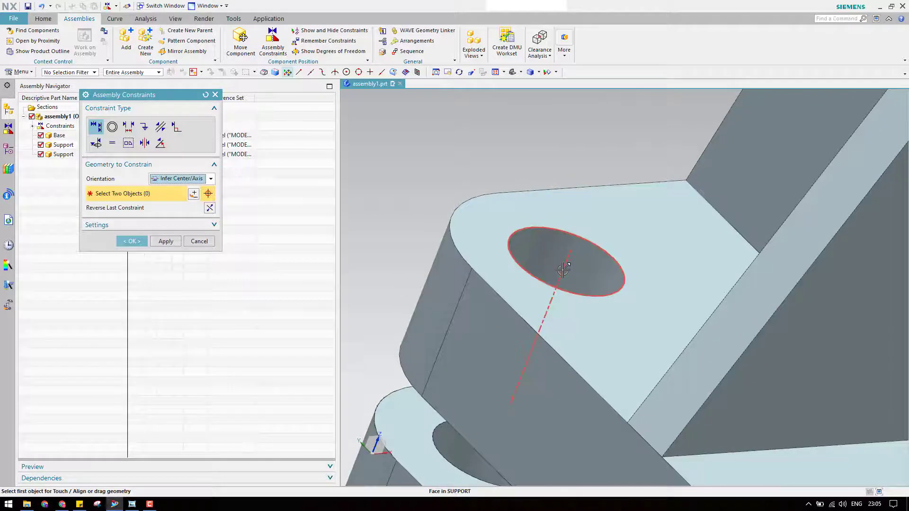
left_click(565, 268)
scroll(523, 207, "down", 5)
scroll(515, 291, "up", 4)
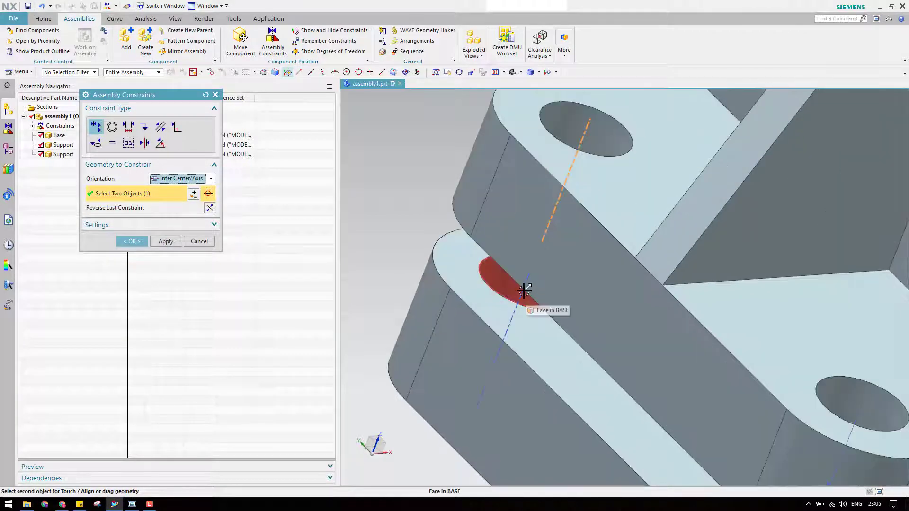
left_click(525, 292)
Constrain the Support's underside to the Base's upper face with a Touch constraint and accept the constraints.
scroll(447, 225, "down", 3)
left_click(180, 179)
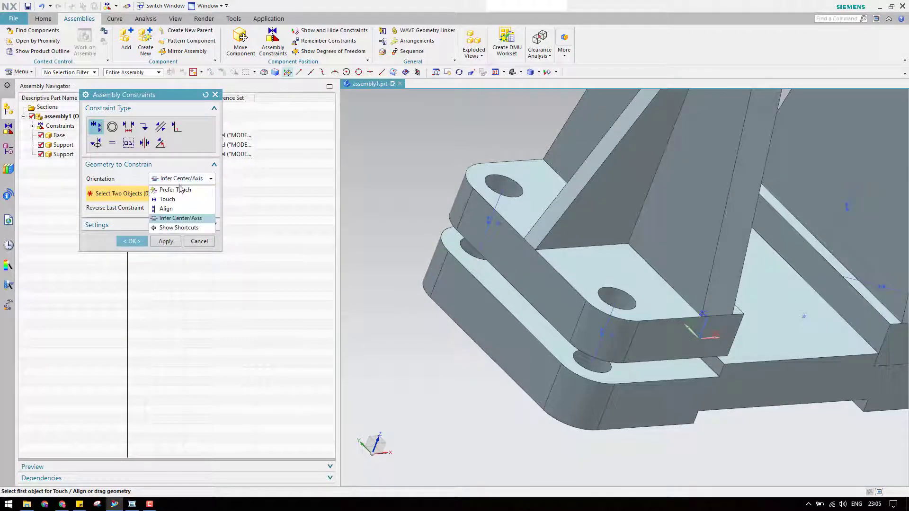
left_click(171, 195)
scroll(474, 249, "down", 2)
middle_click_drag(473, 249, 464, 256)
scroll(523, 212, "up", 4)
left_click(522, 212)
scroll(522, 212, "down", 5)
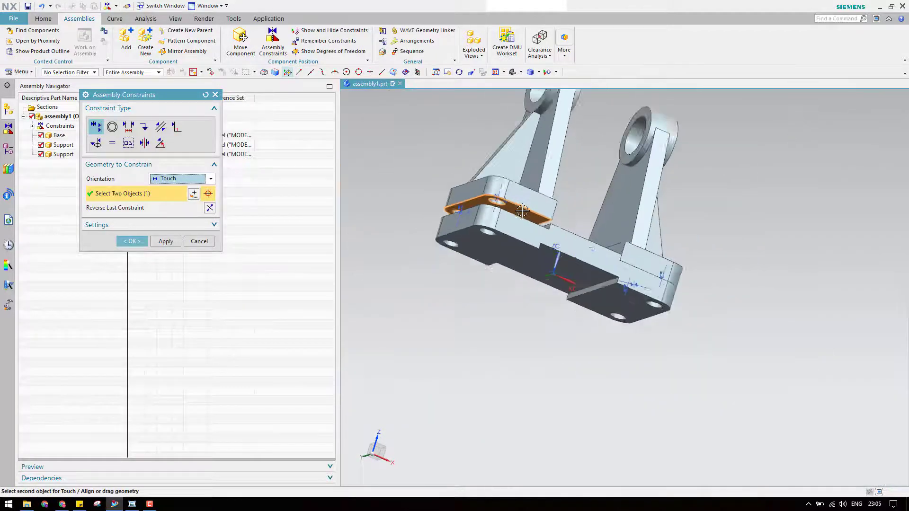
middle_click_drag(522, 212, 516, 247)
scroll(518, 247, "up", 5)
left_click(518, 248)
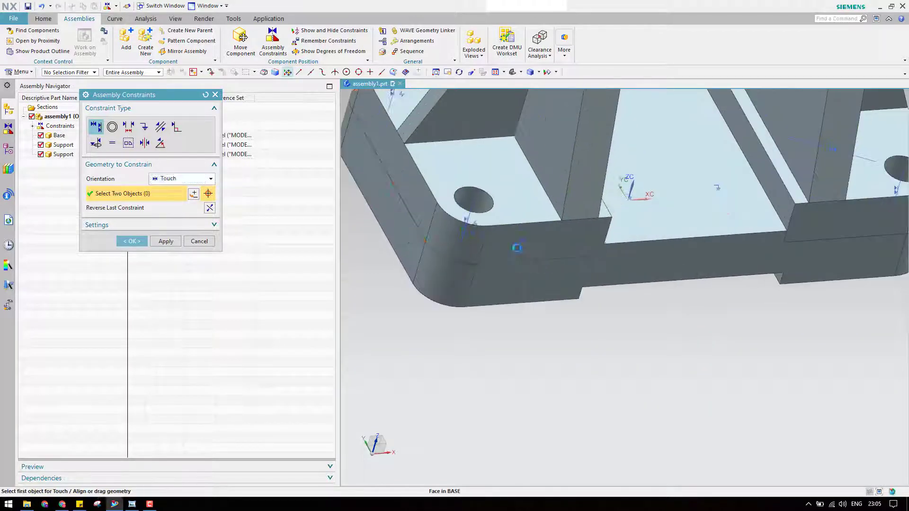
left_click(132, 241)
scroll(568, 301, "down", 5)
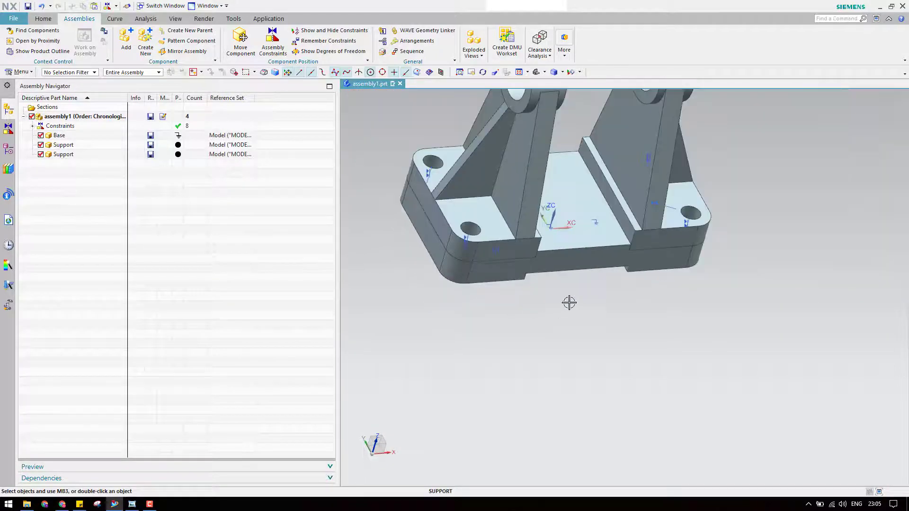
Examine the second Support's Align and Touch constraints with the Base one by one in the detailed dependencies view.
middle_click_drag(568, 300, 422, 175)
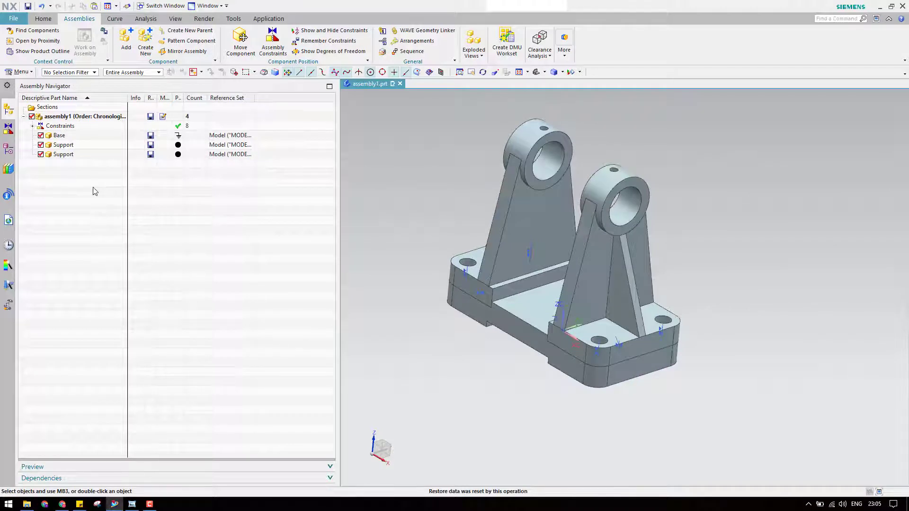
left_click(64, 154)
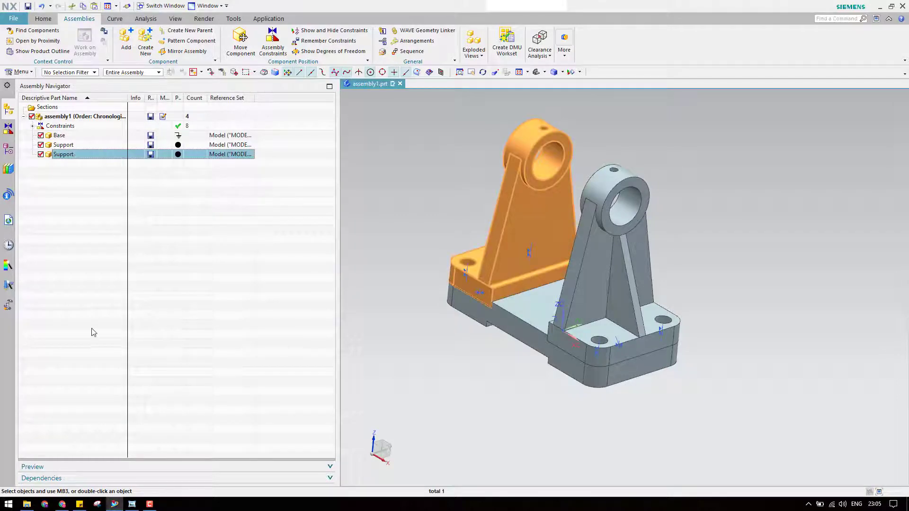
left_click(86, 480)
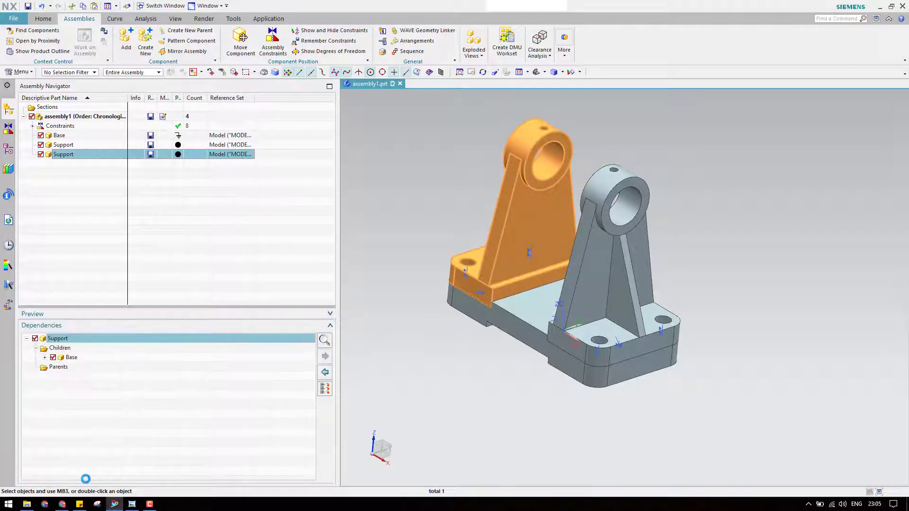
left_click(325, 341)
left_click(102, 358)
left_click(102, 368)
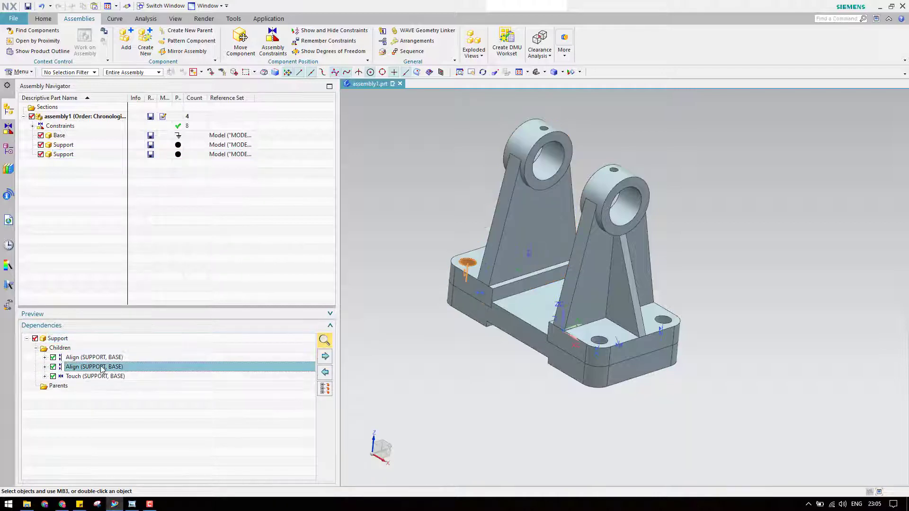
left_click(101, 376)
left_click(102, 155)
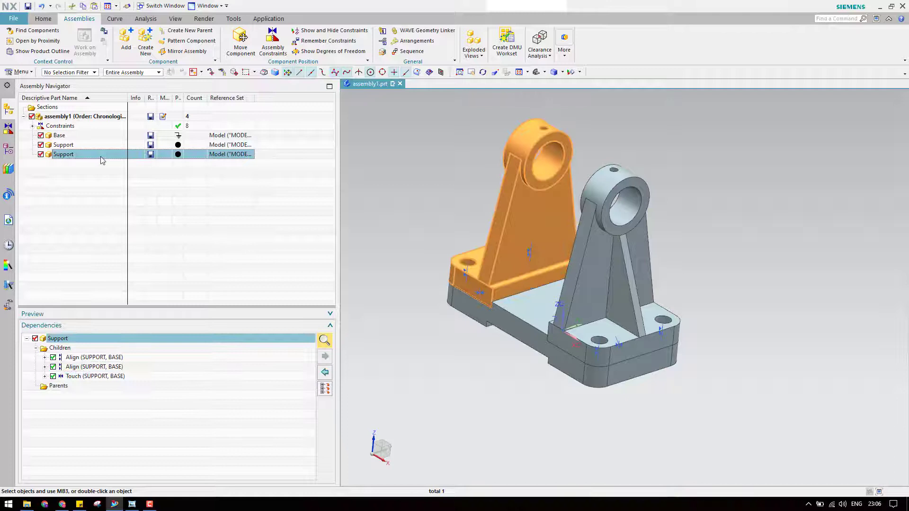
left_click(95, 358)
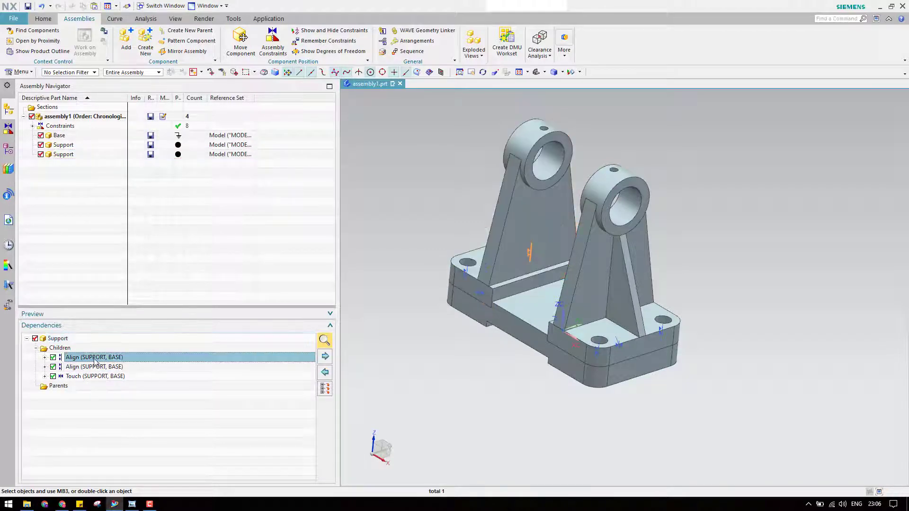
left_click(96, 367)
left_click(188, 377)
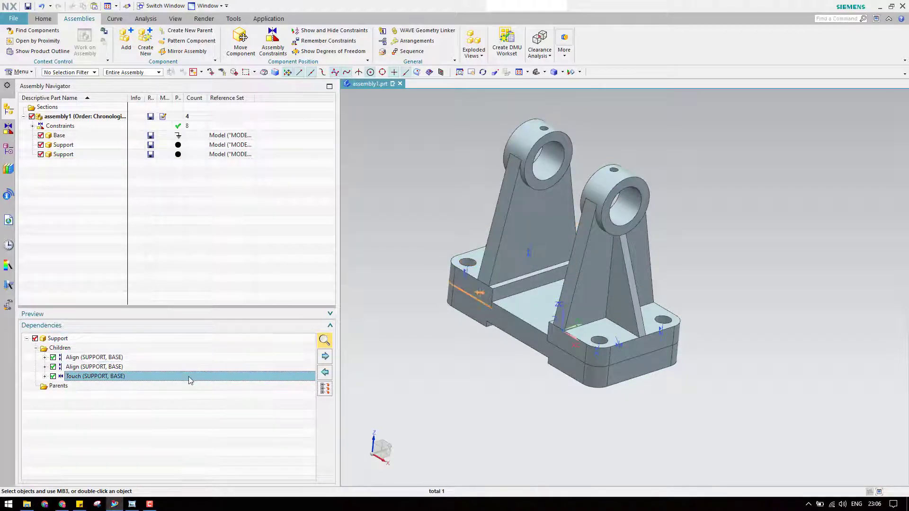
left_click(266, 326)
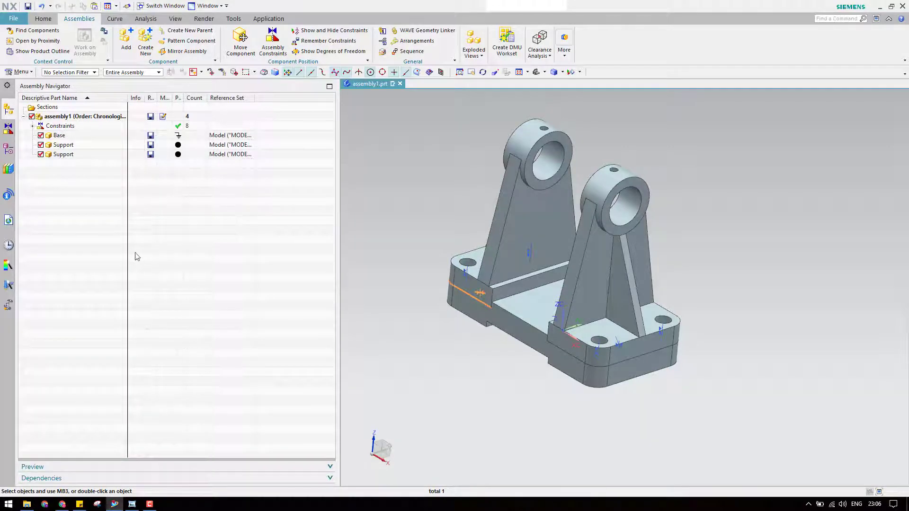
left_click(368, 218)
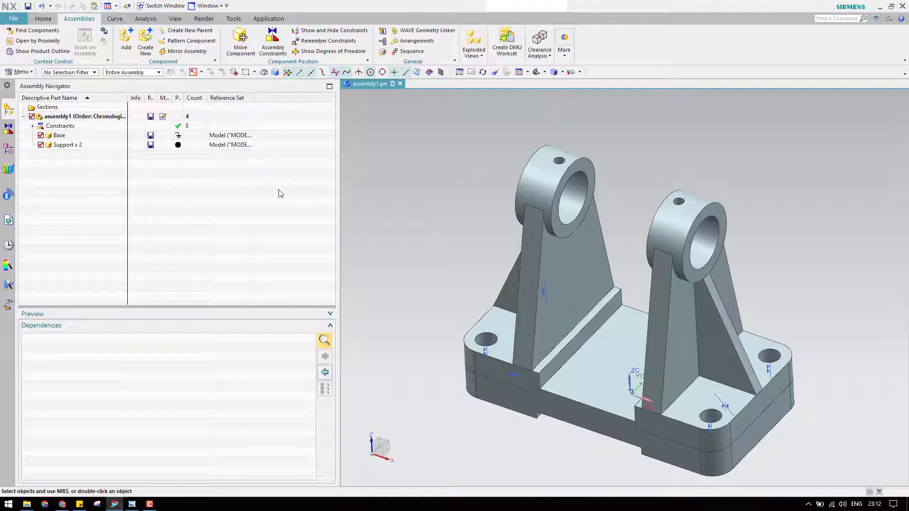
Add one Bush component from the Pulley folder to the assembly at the WCS location.
left_click(126, 39)
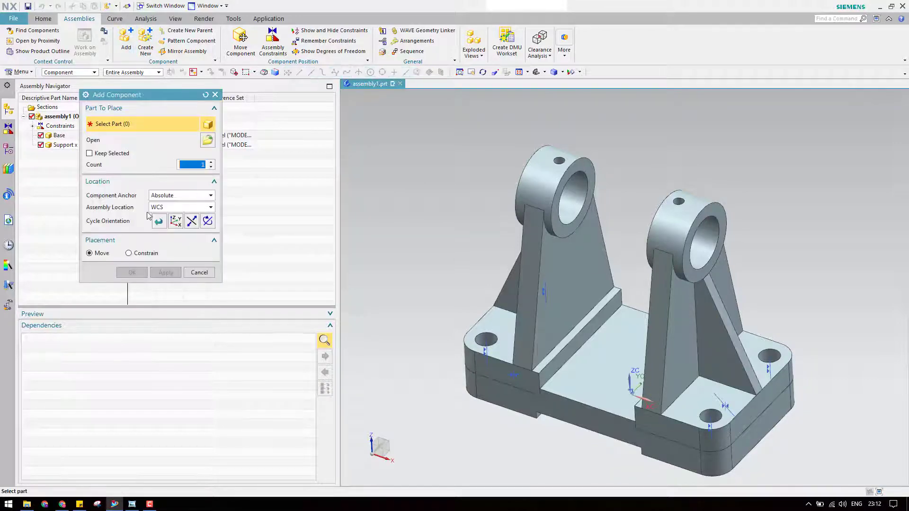
left_click(208, 140)
left_click(69, 130)
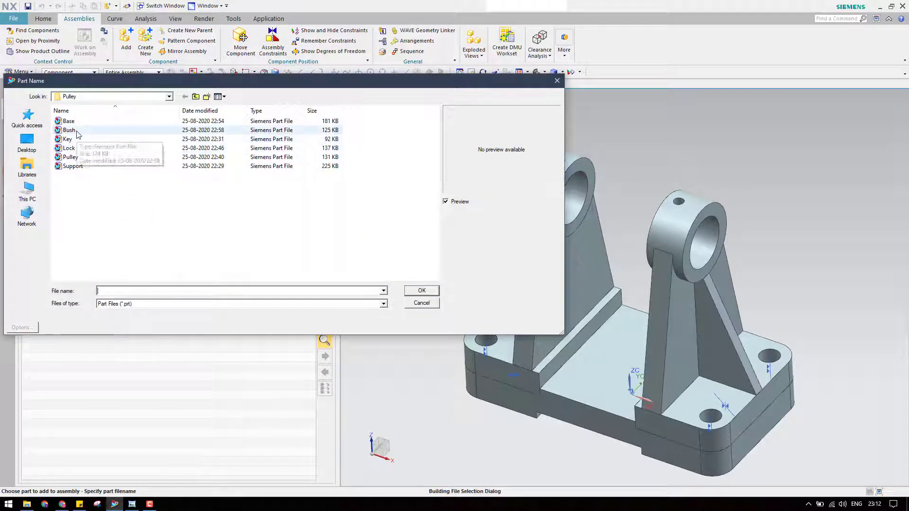
left_click(421, 290)
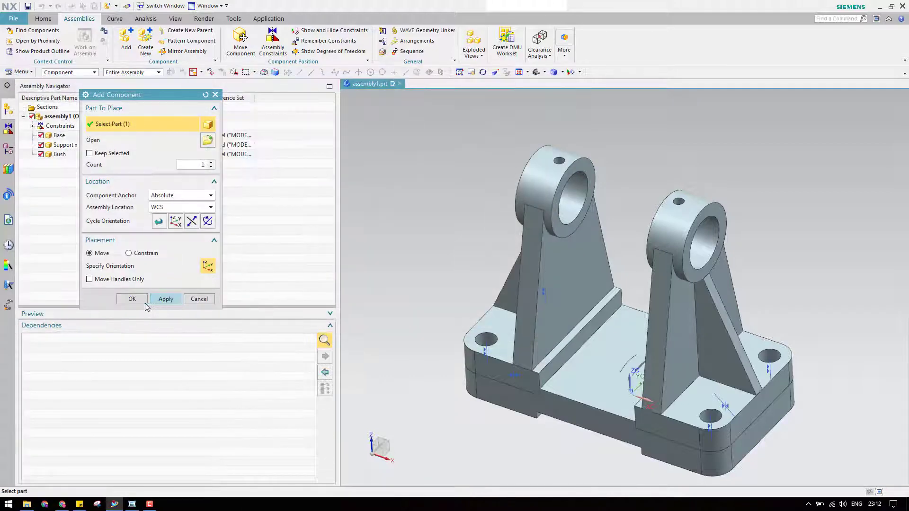
left_click(168, 299)
Move the Bush up about 770 along ZC, between the Support bores.
left_click(87, 156)
right_click(87, 156)
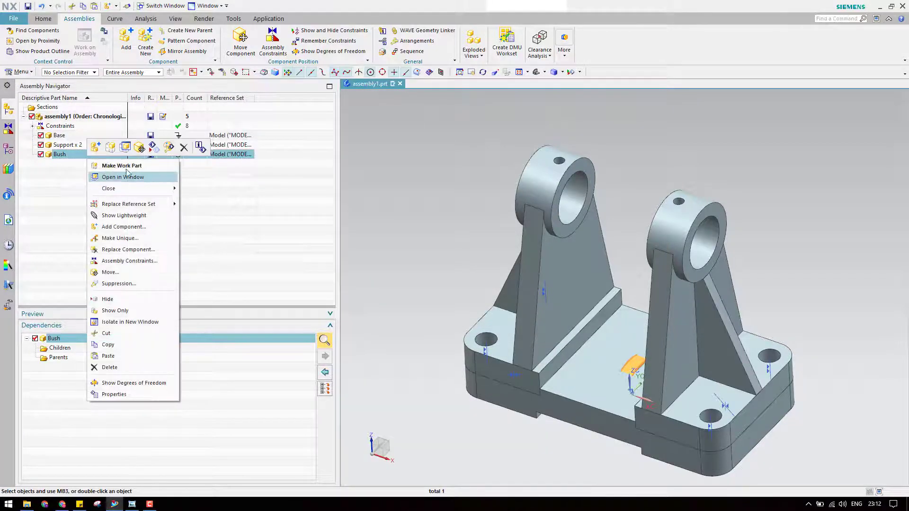
left_click(140, 147)
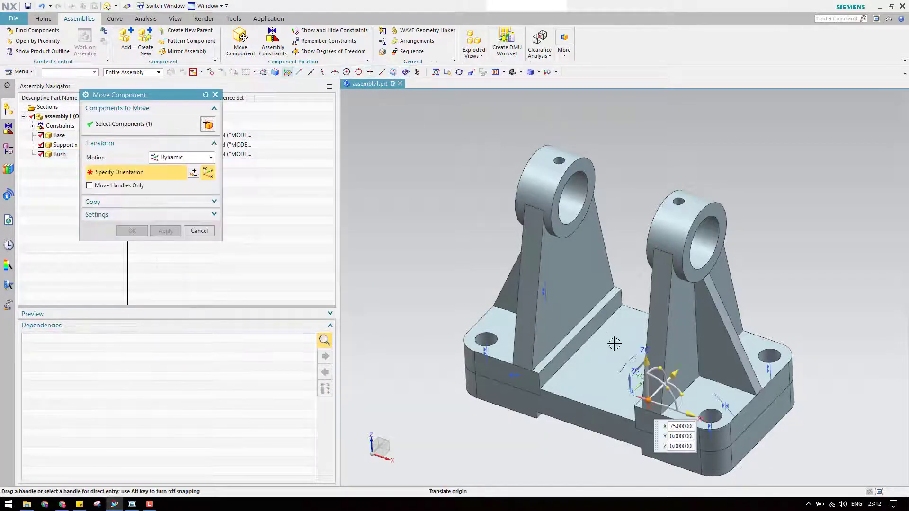
left_click_drag(643, 363, 635, 192)
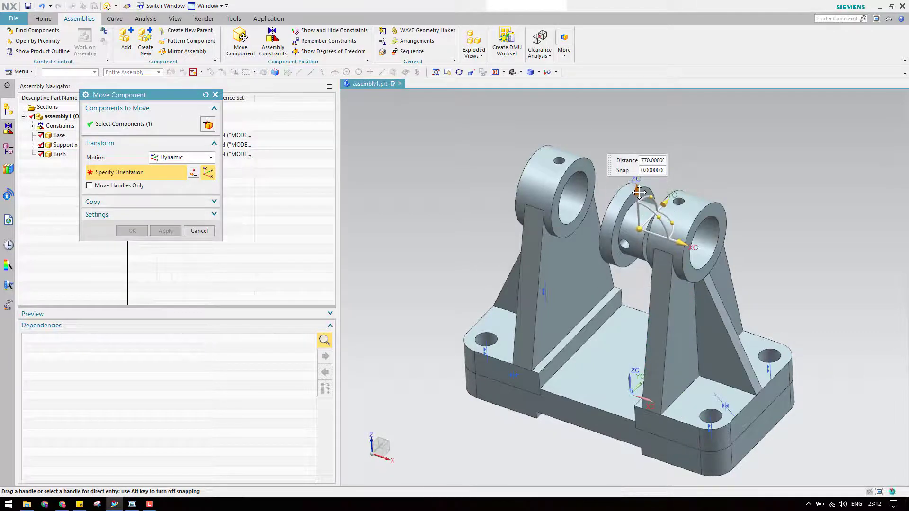
left_click(132, 231)
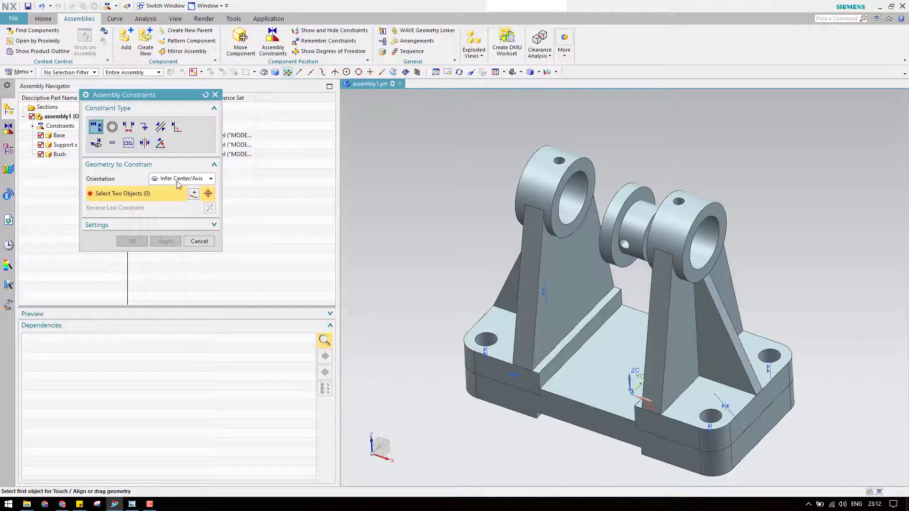
Align the Bush's axis with the bore axis of the adjacent Support using Infer Center/Axis.
scroll(616, 246, "up", 4)
scroll(603, 232, "down", 2)
middle_click_drag(603, 234, 574, 227)
scroll(587, 222, "up", 5)
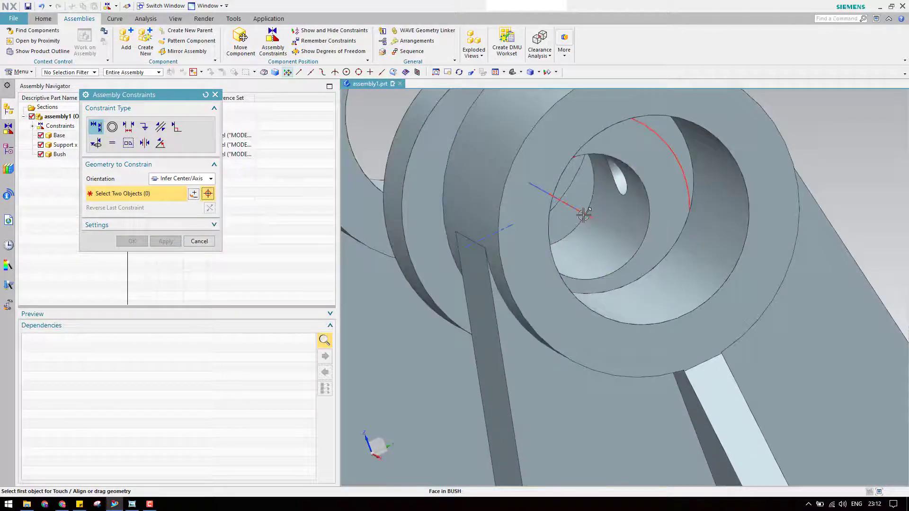
left_click(586, 226)
scroll(586, 226, "down", 5)
scroll(668, 258, "up", 2)
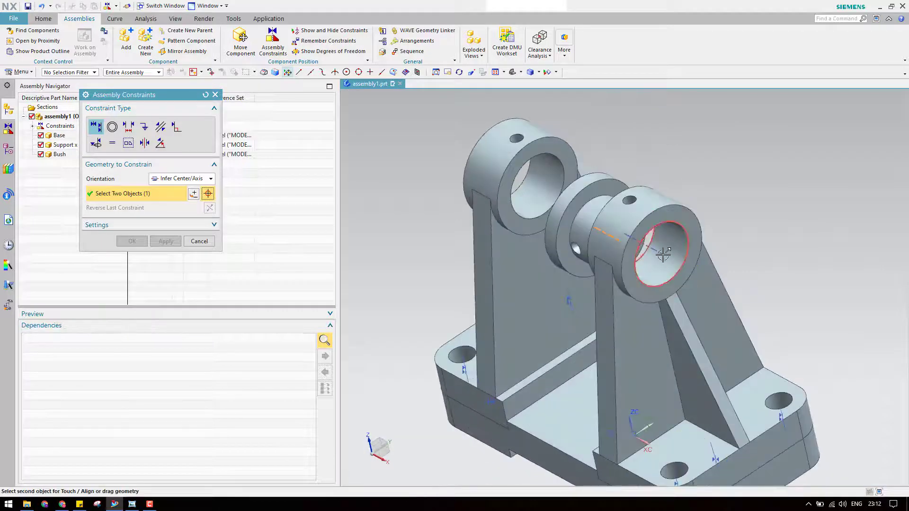
left_click(659, 252)
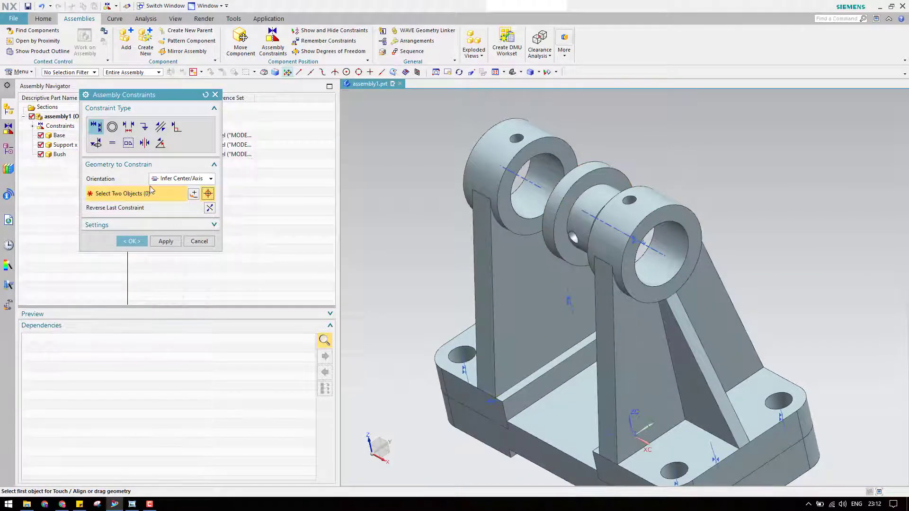
Constrain the Bush flange's shoulder face to the inner face of the adjacent Support's boss with a Touch constraint.
left_click(171, 180)
left_click(167, 199)
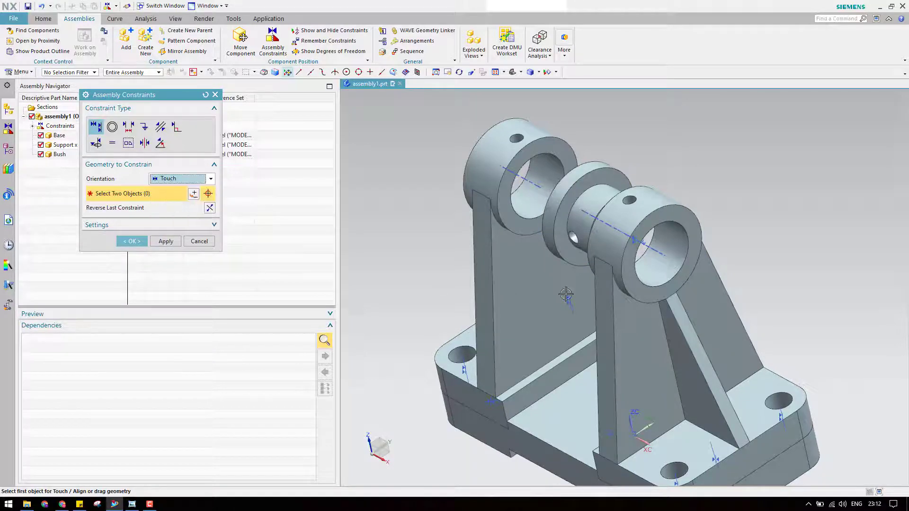
scroll(613, 240, "up", 4)
left_click(561, 156)
scroll(561, 176, "down", 4)
middle_click_drag(563, 180, 595, 203)
scroll(693, 247, "up", 5)
scroll(716, 213, "up", 2)
left_click(859, 283)
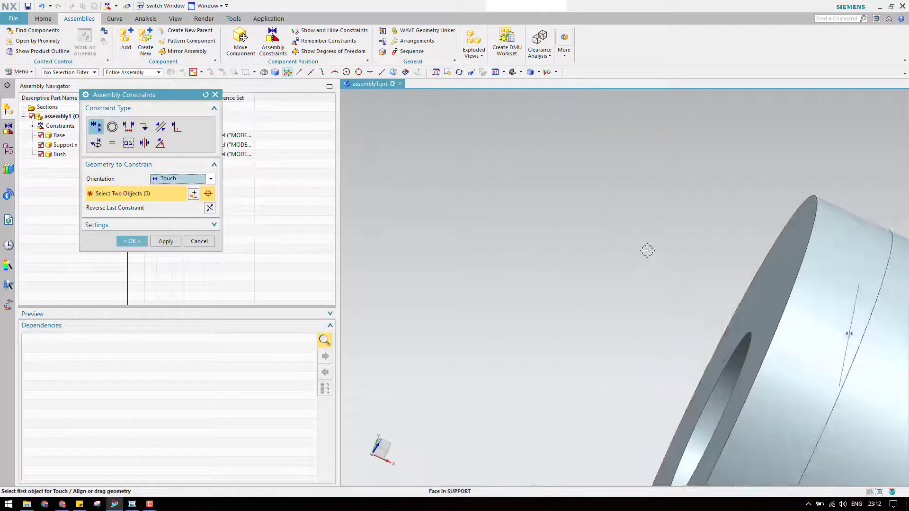
scroll(579, 240, "down", 6)
middle_click_drag(572, 256, 578, 280)
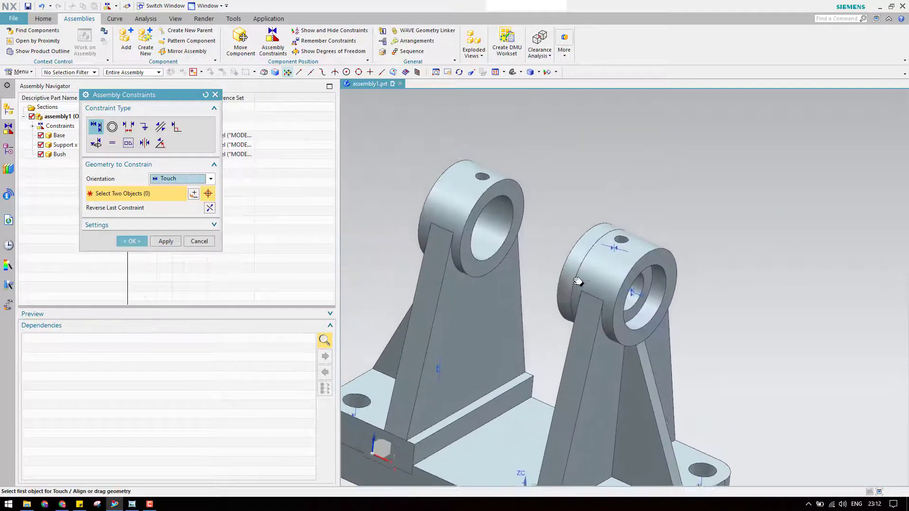
middle_click(582, 183)
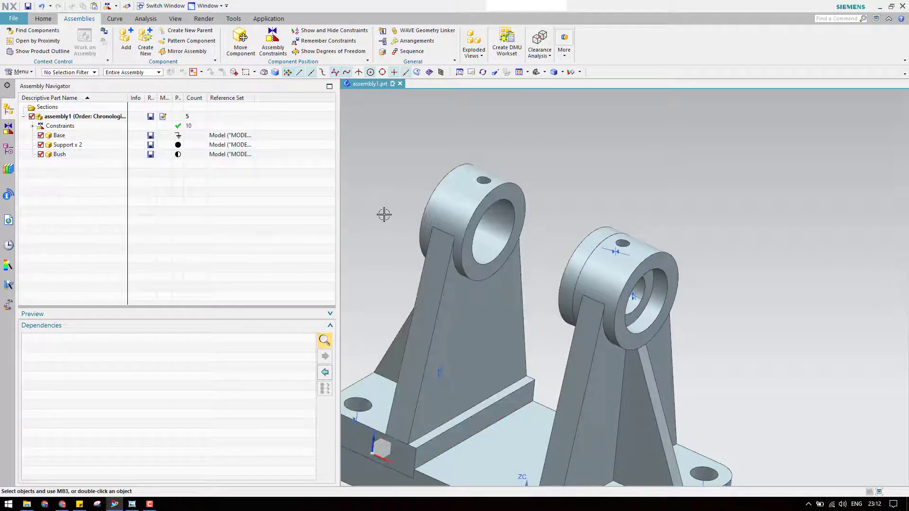
Duplicate the Bush component in the assembly by copying and pasting it.
left_click(63, 155)
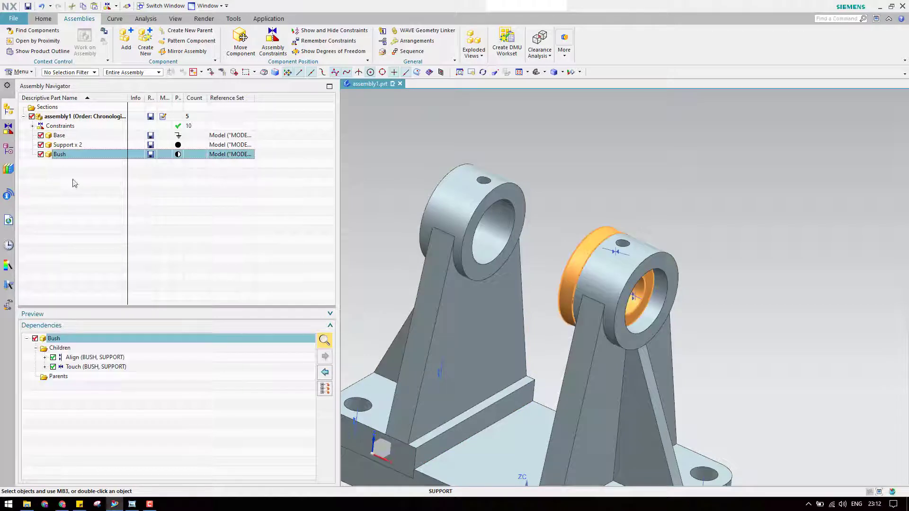
left_click(86, 228)
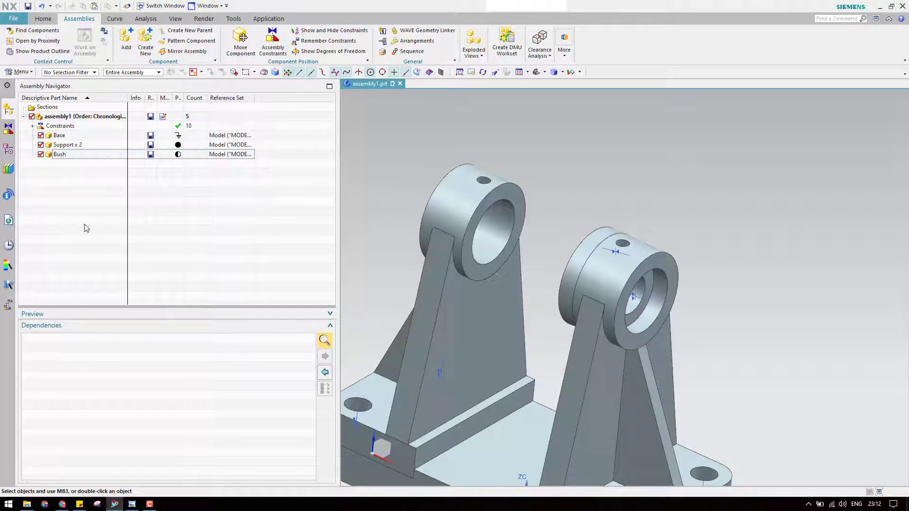
key("ctrl+v")
right_click(73, 156)
left_click(83, 165)
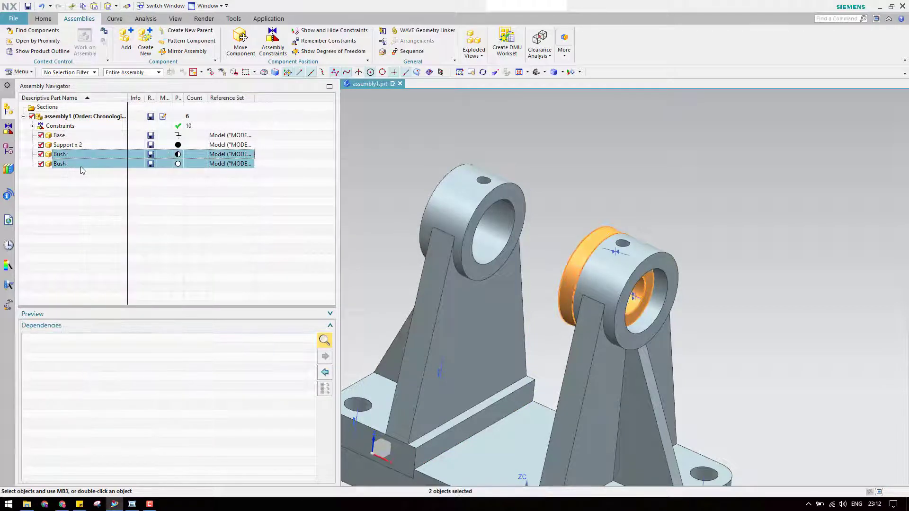
left_click(80, 165)
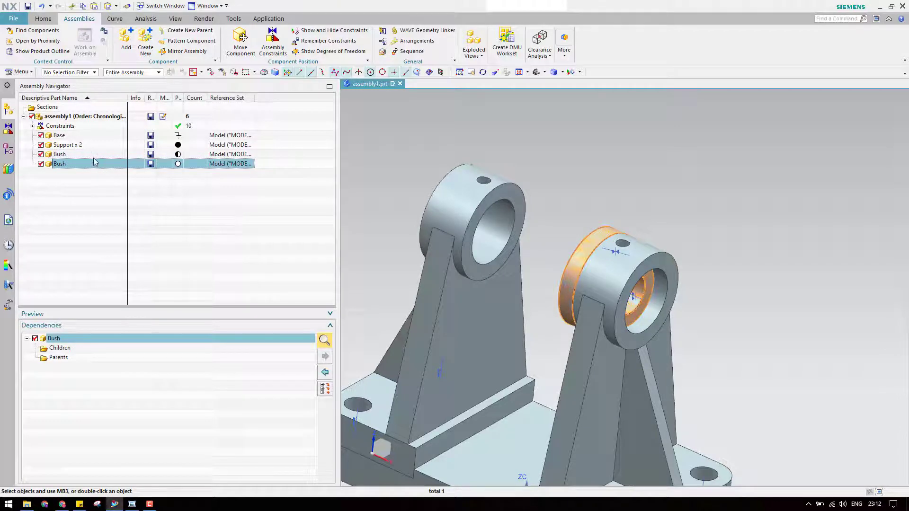
Apply an Align/Lock constraint between the original Bush's centerline and the Support bore's centerline.
left_click(150, 158)
mouse_move(180, 158)
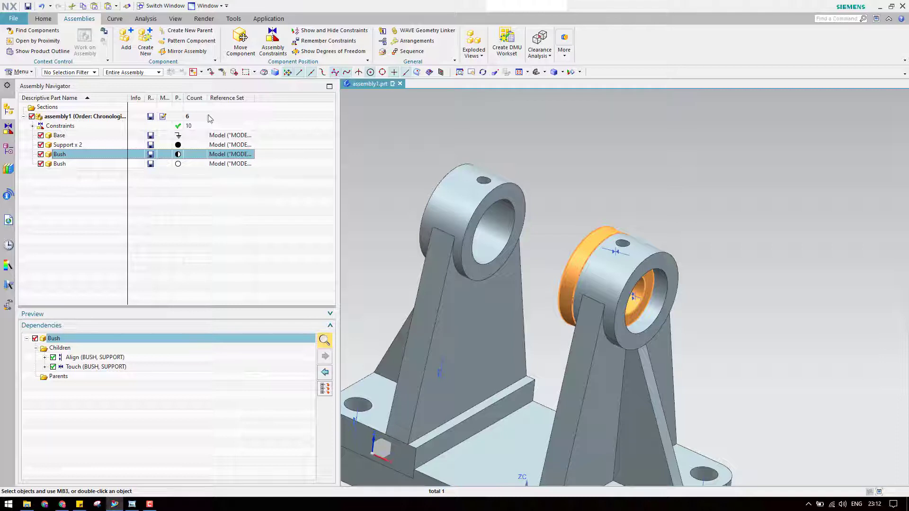
left_click(273, 42)
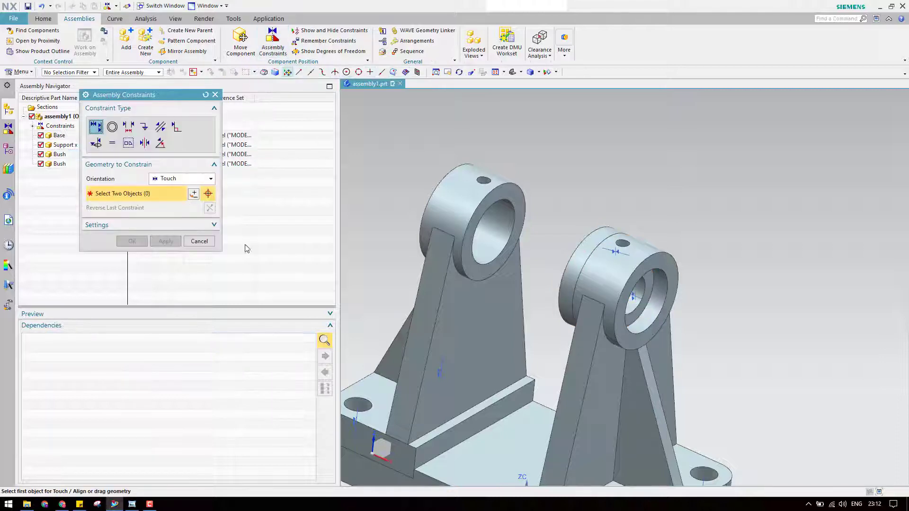
left_click(96, 143)
scroll(617, 225, "up", 5)
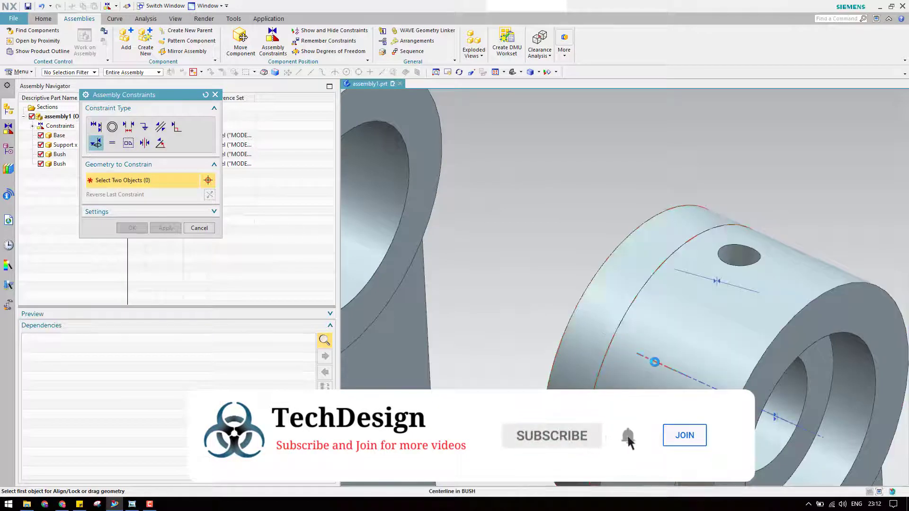
left_click(613, 337)
scroll(613, 337, "down", 3)
scroll(695, 377, "up", 3)
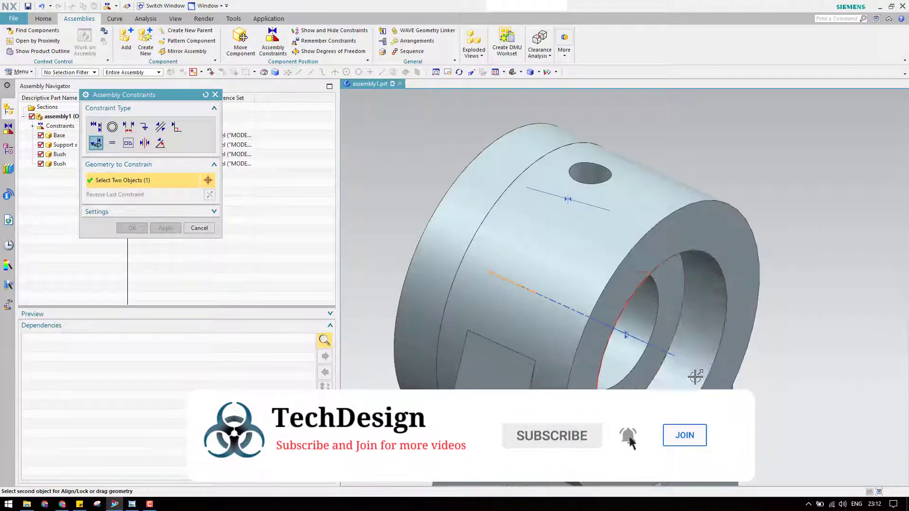
left_click(659, 347)
scroll(660, 348, "down", 3)
left_click(148, 231)
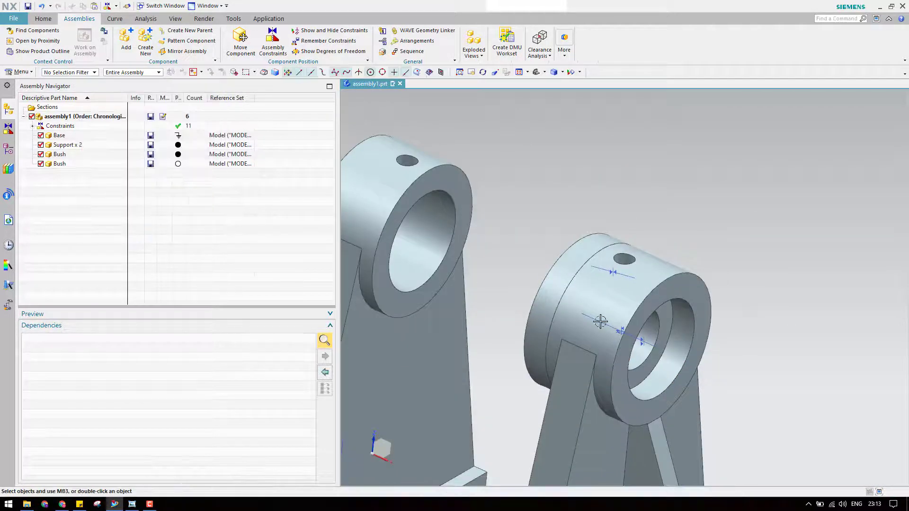
Move the copied Bush along XC out of the Support bore into the gap between the two Supports.
left_click(167, 157)
left_click(165, 163)
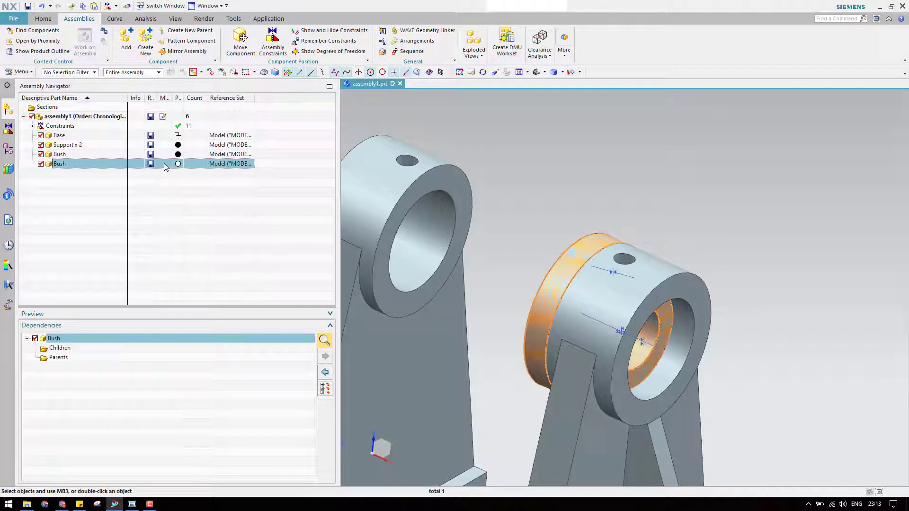
right_click(165, 164)
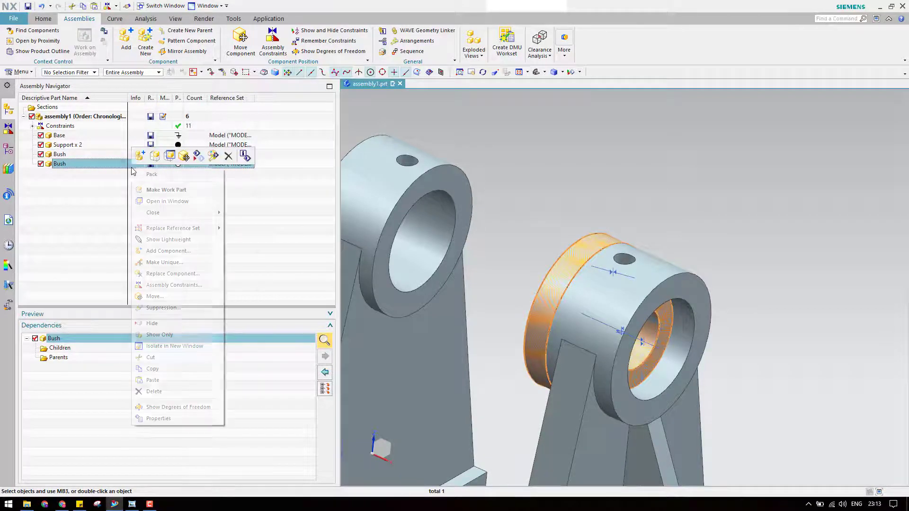
left_click(184, 158)
scroll(780, 308, "down", 4)
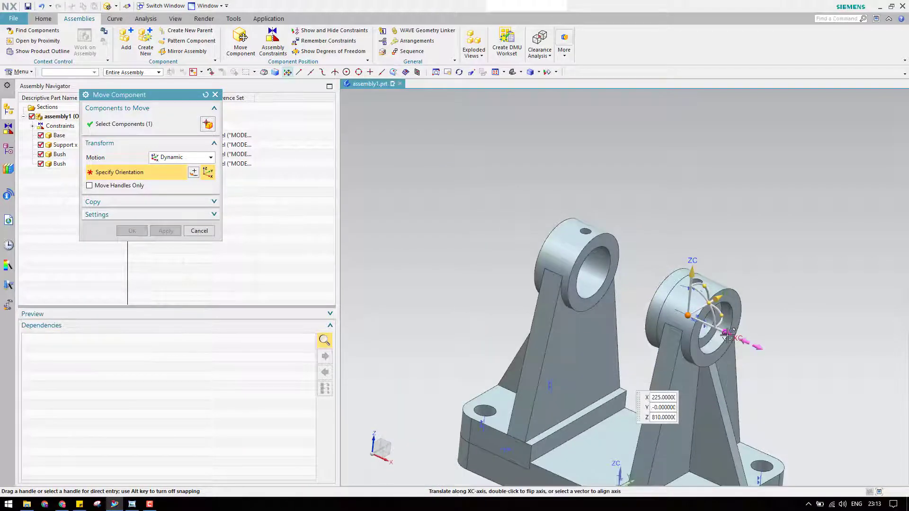
left_click_drag(704, 327, 662, 310)
Rotate the copied Bush 180 degrees about its ZC axis so it faces the opposite Support.
left_click(664, 290)
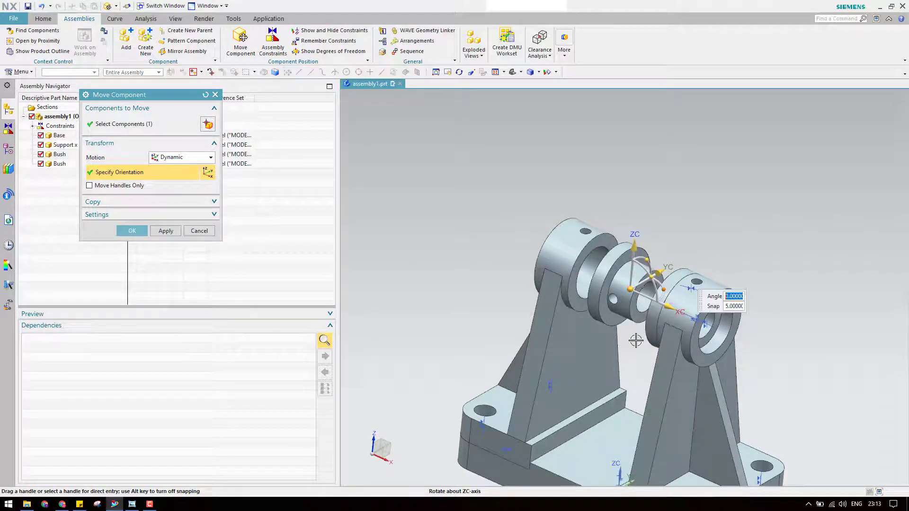
type("180")
key("Return")
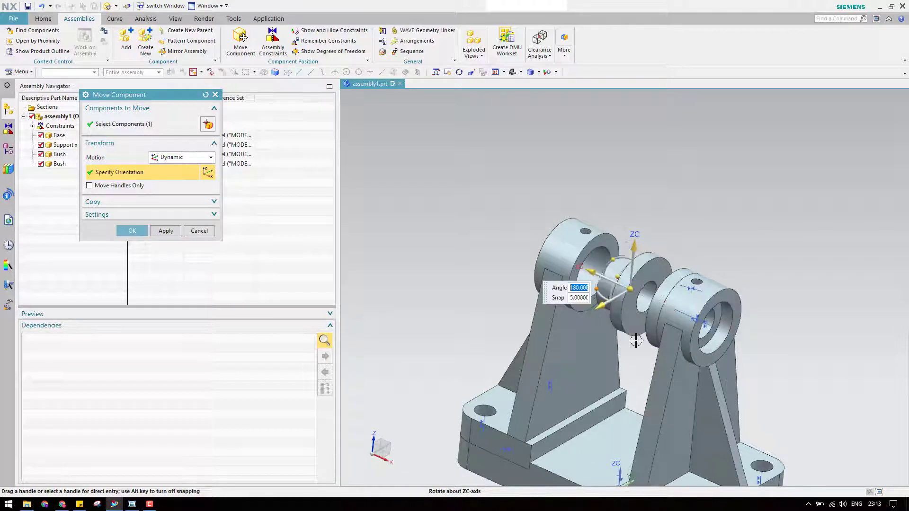
middle_click(642, 307)
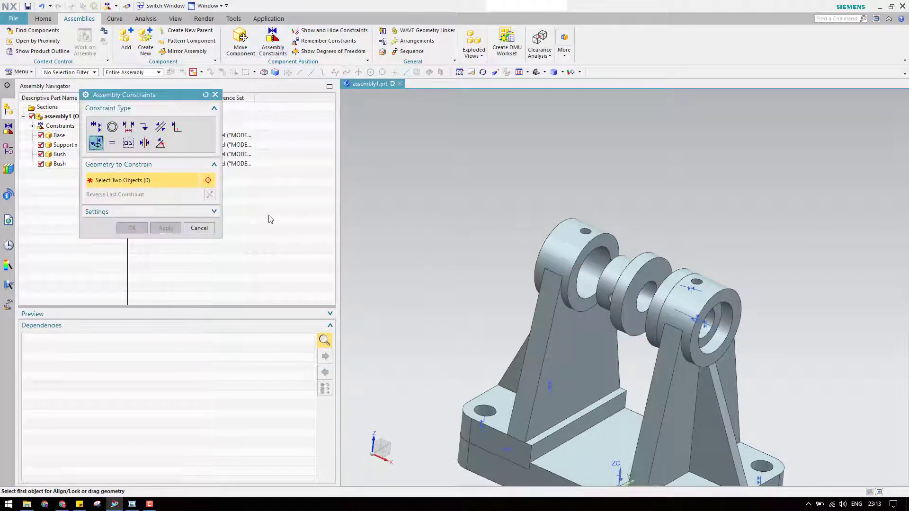
Apply an Align/Lock constraint between the second Bush's centerline and the opposite Support's bore centerline.
scroll(575, 300, "up", 5)
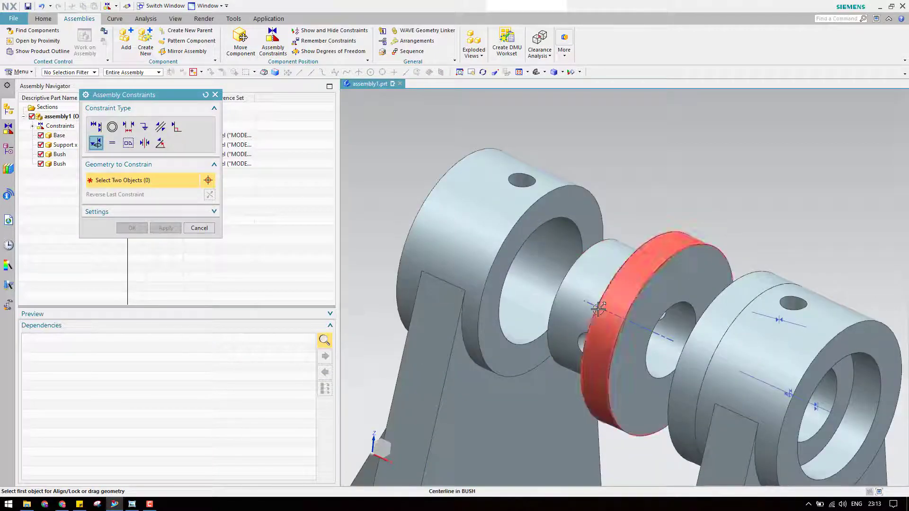
left_click(598, 308)
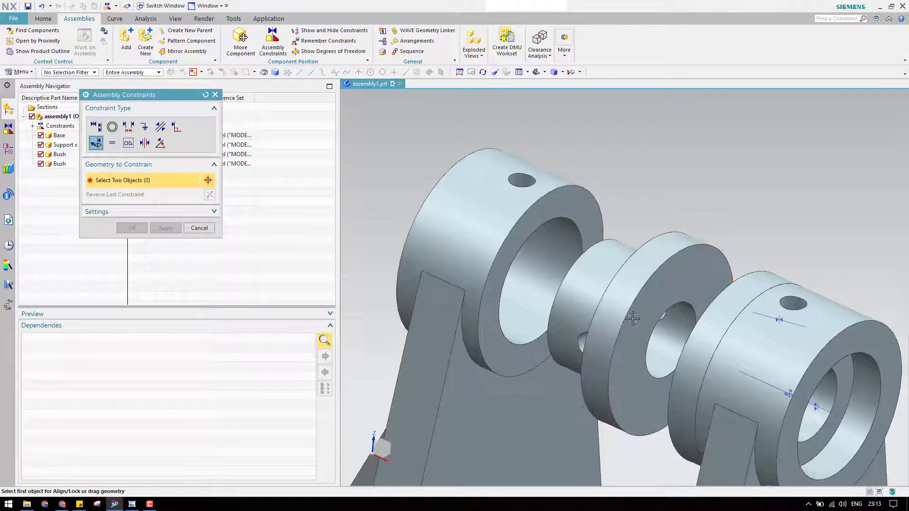
left_click(550, 284)
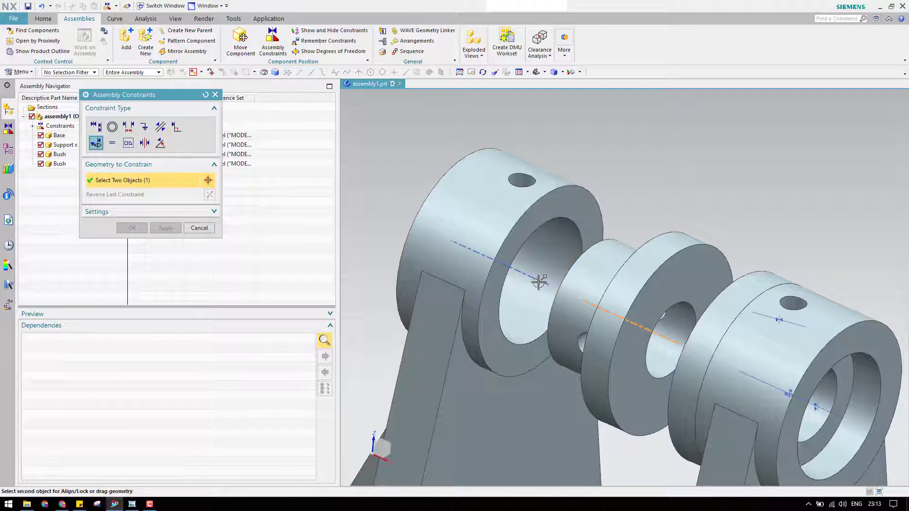
left_click(96, 126)
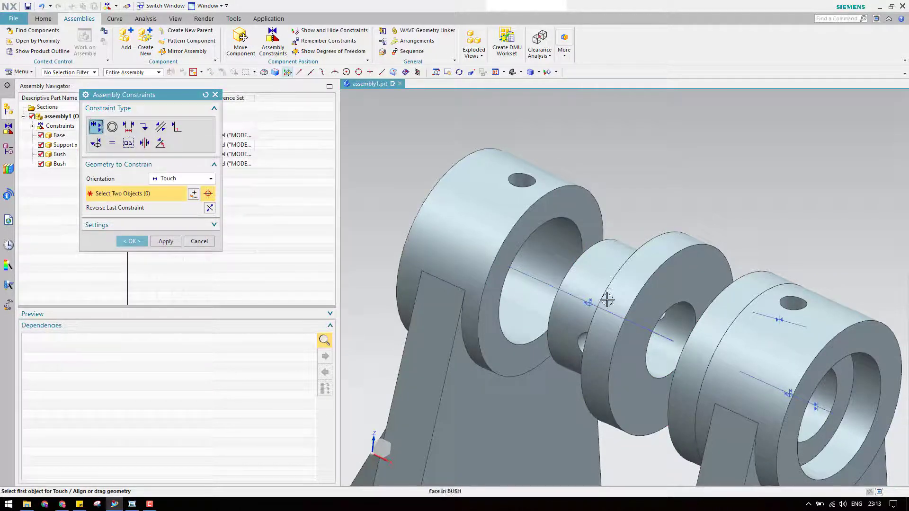
middle_click_drag(607, 300, 658, 259)
middle_click(657, 260)
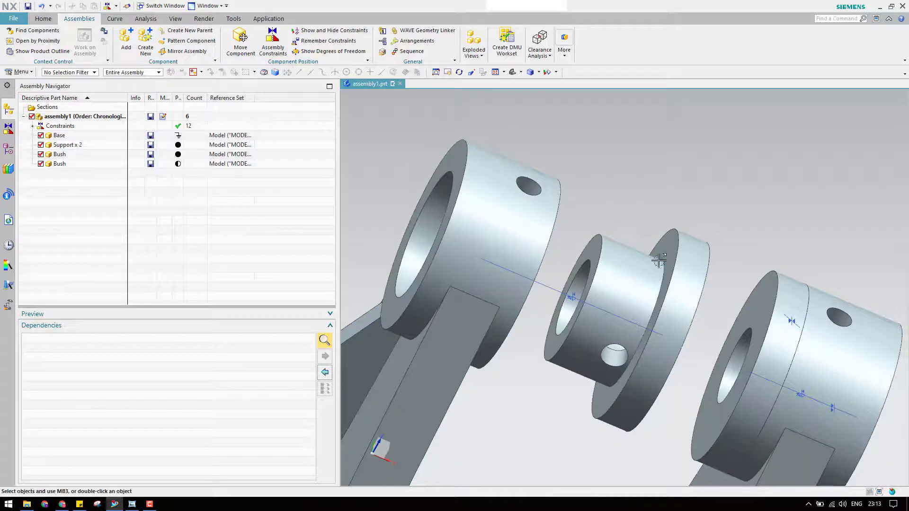
Constrain the second Bush's flange shoulder to the inner face of the opposite Support's boss with a Touch constraint.
left_click(265, 56)
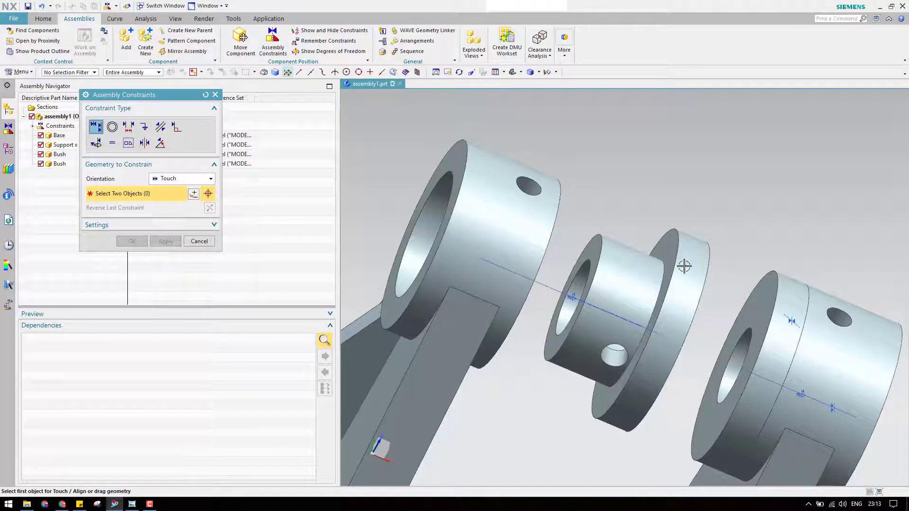
scroll(685, 266, "up", 2)
left_click(669, 246)
scroll(669, 246, "down", 6)
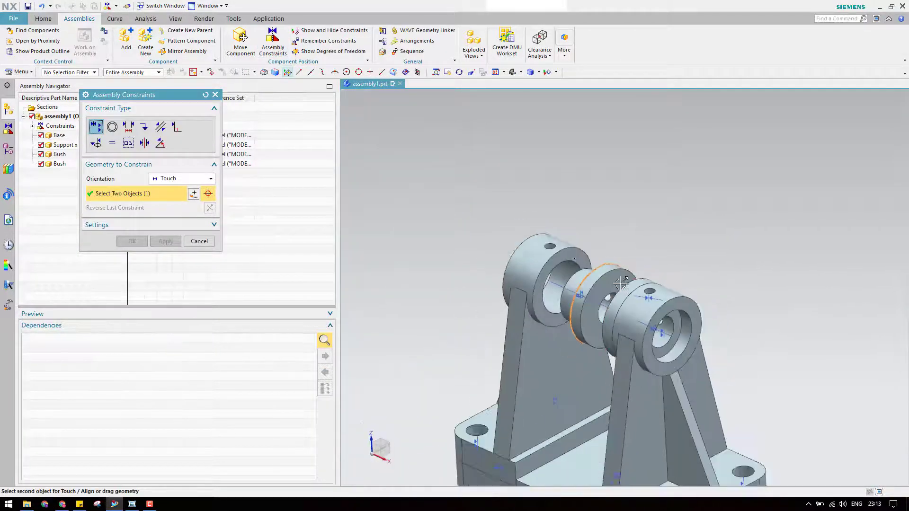
left_click(621, 283)
scroll(616, 280, "up", 3)
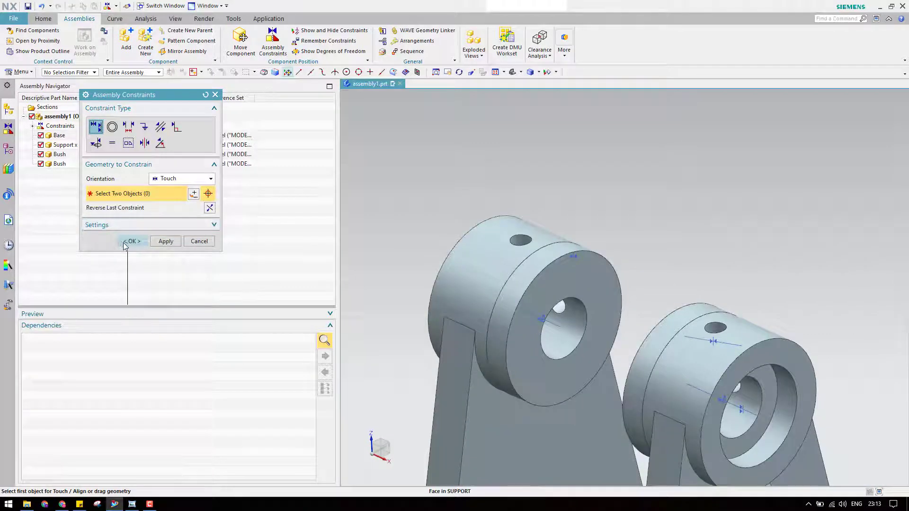
left_click(130, 242)
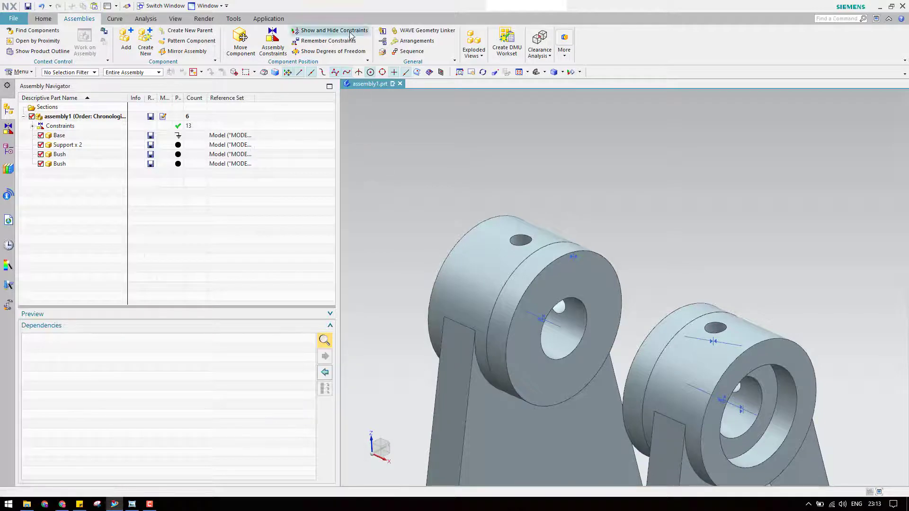
Add one Lock component from the Pulley folder to the assembly at the WCS location.
key("ctrl+f")
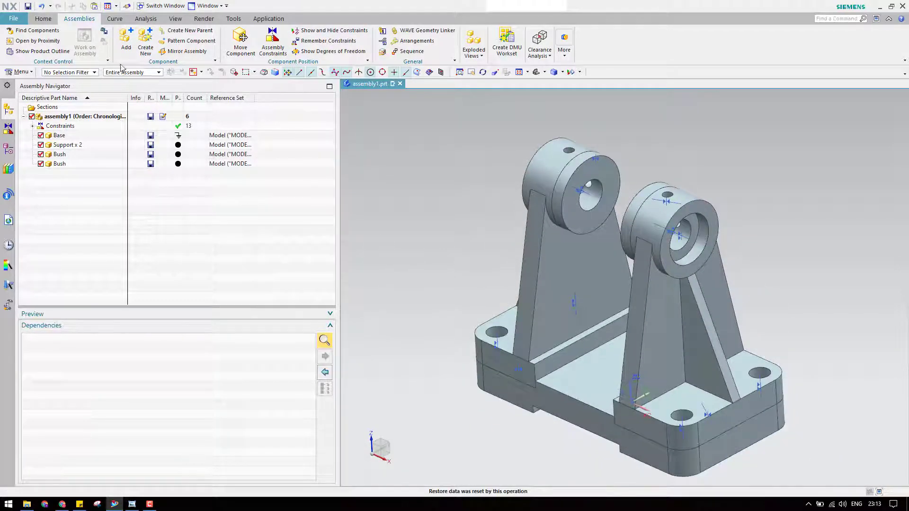
left_click(126, 40)
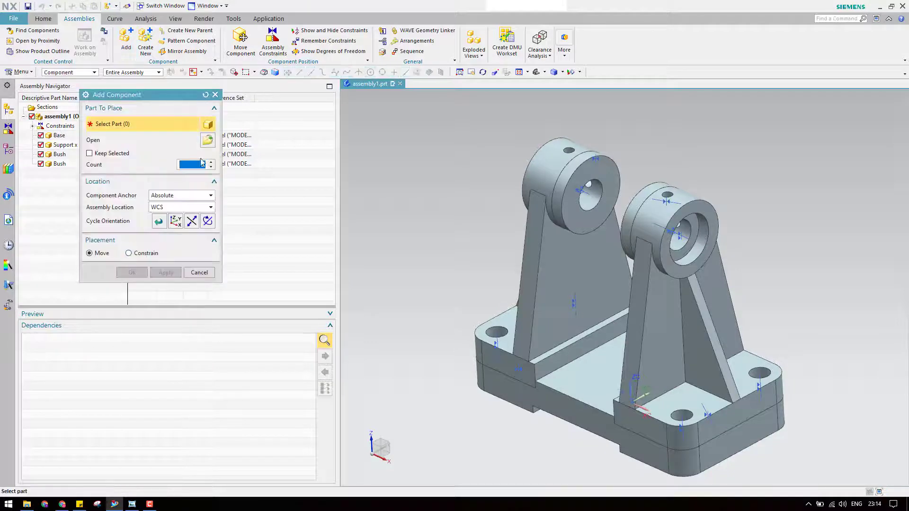
left_click(208, 140)
left_click(75, 148)
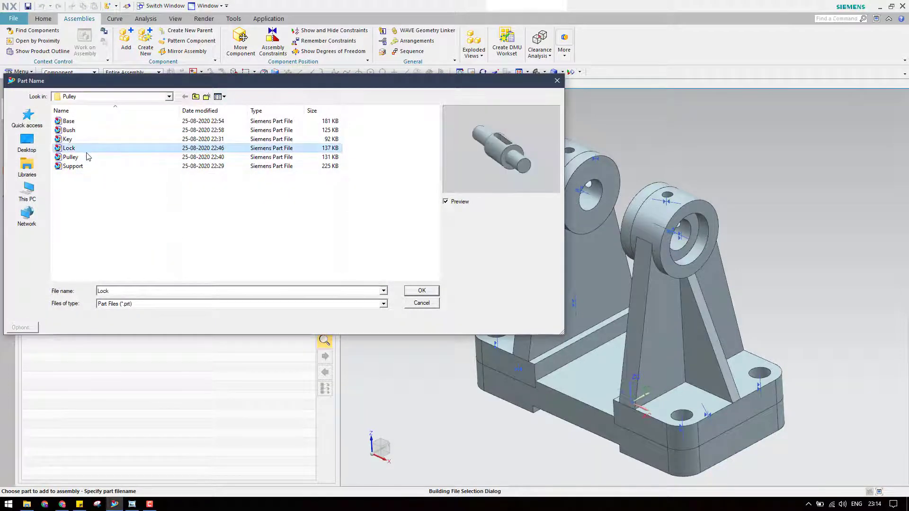
left_click(417, 293)
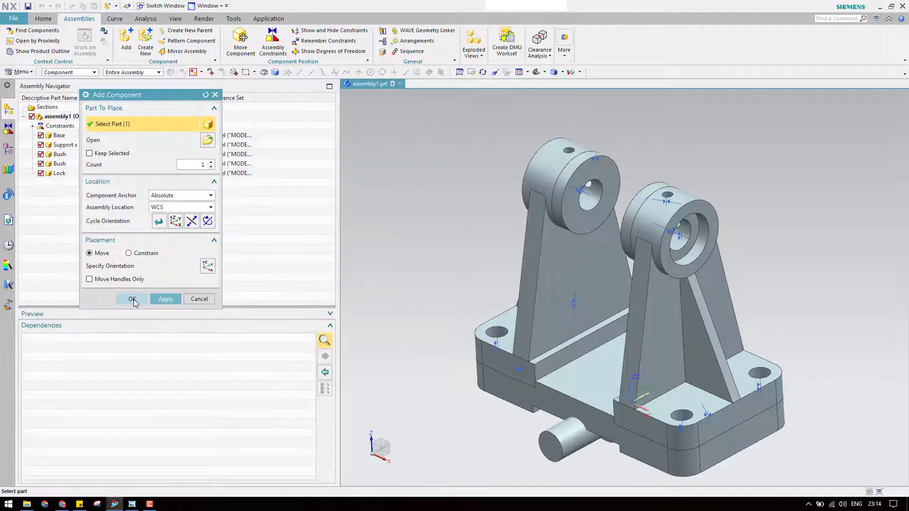
left_click(132, 299)
Move the Lock up between the two Supports to about Z 610 and rotate it 90 degrees about its ZC axis.
left_click(112, 173)
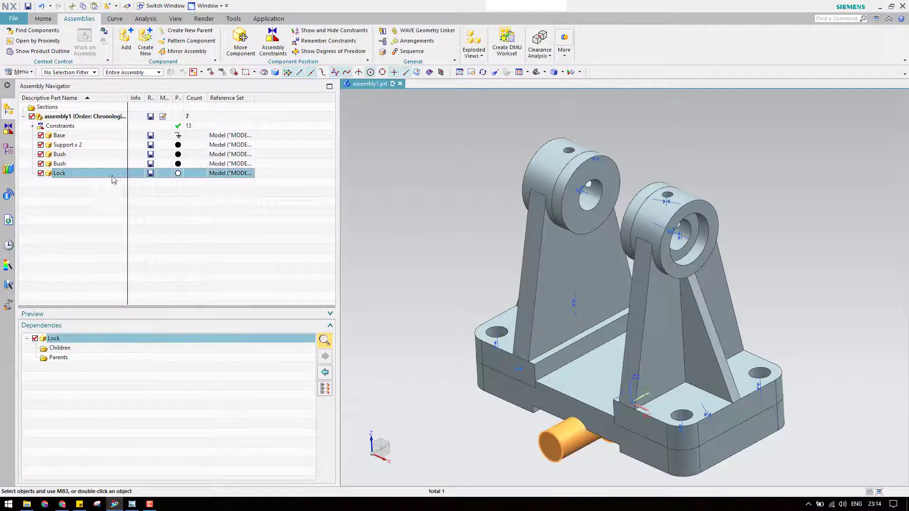
right_click(112, 174)
left_click(164, 165)
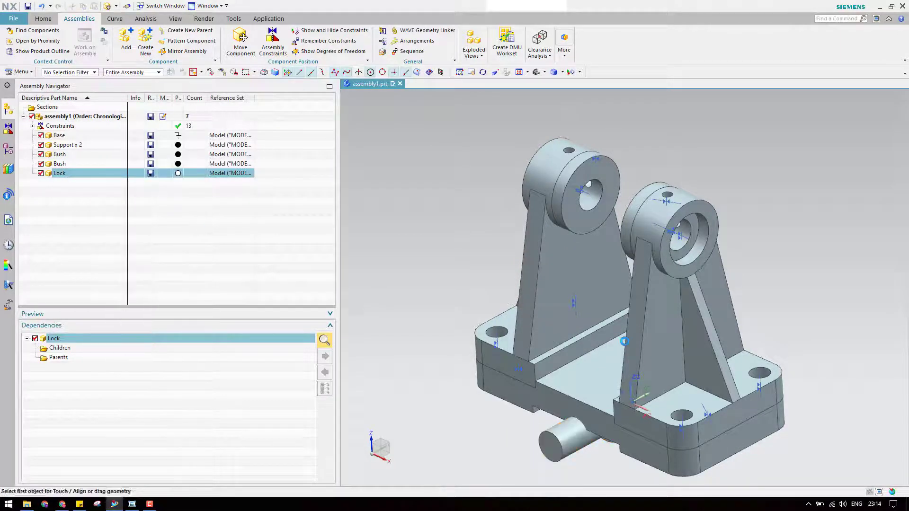
left_click_drag(621, 303, 616, 218)
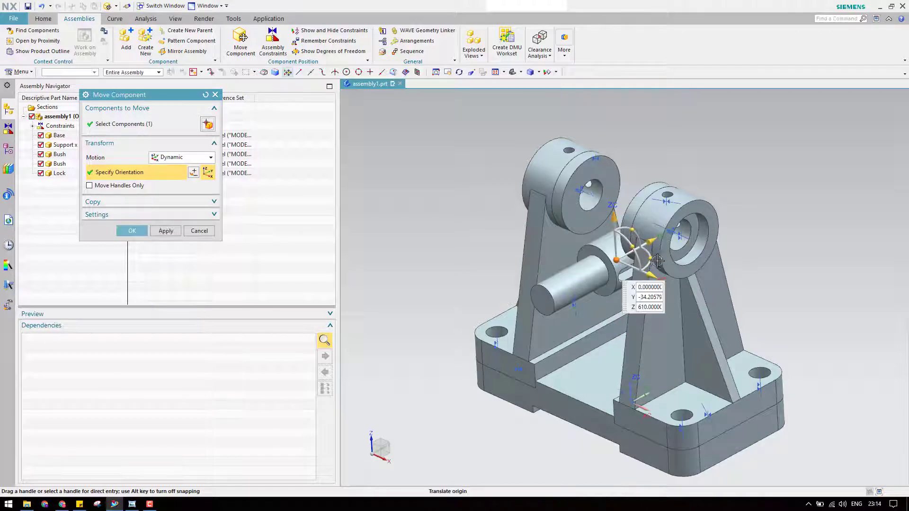
left_click_drag(651, 258, 667, 324)
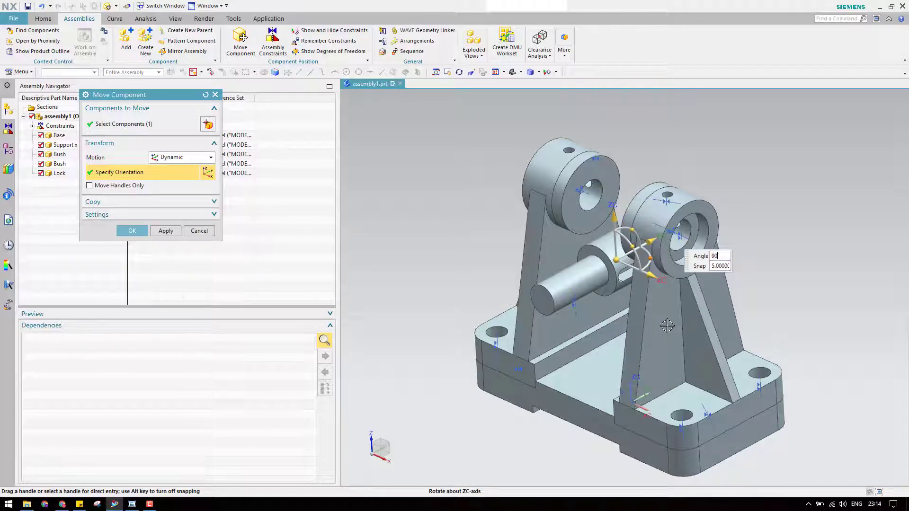
key("Return")
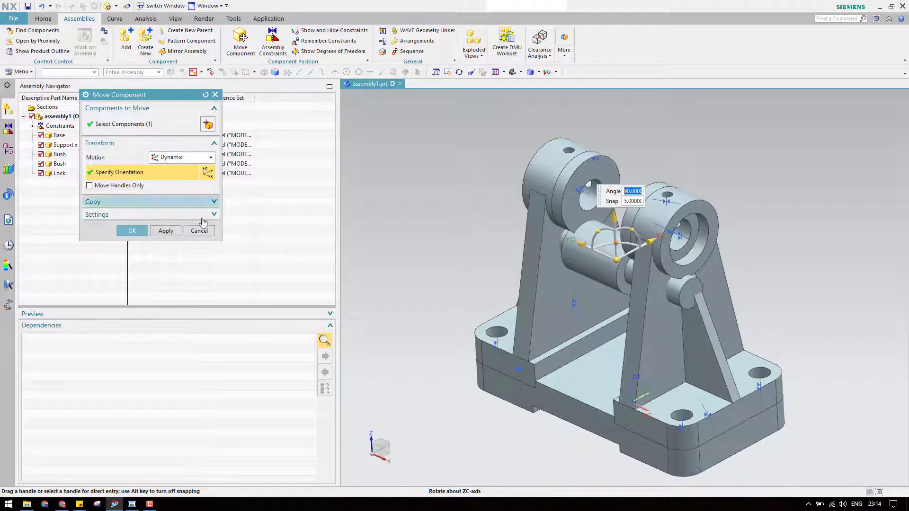
left_click(132, 231)
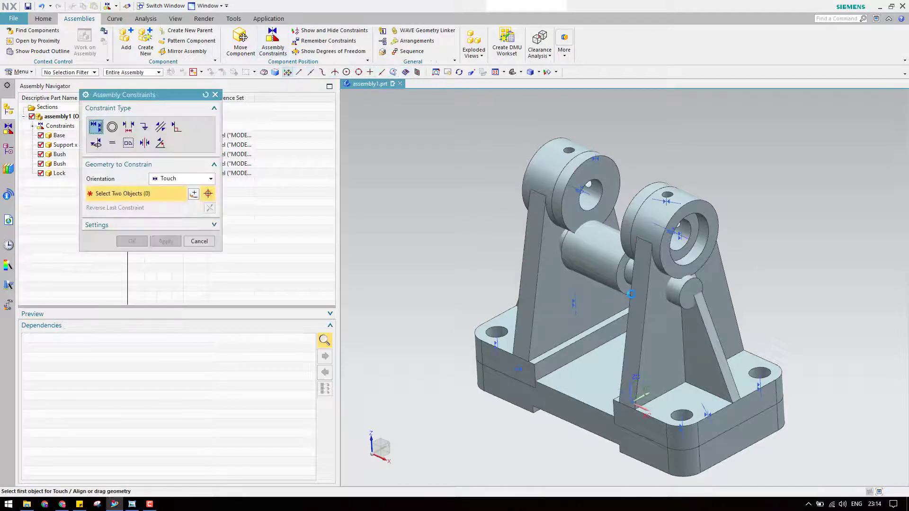
Try to align the Lock's centerline with a Bush's bore centerline using the Infer Center/Axis orientation.
left_click(171, 182)
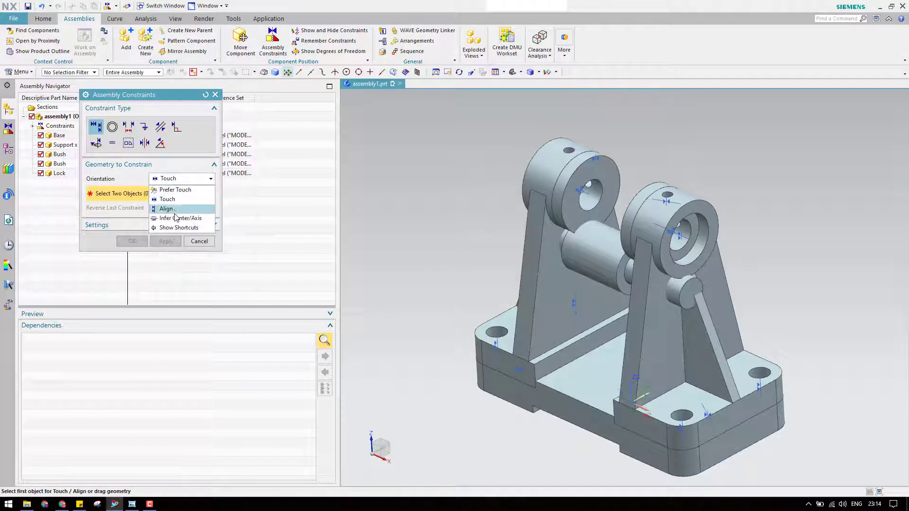
left_click(175, 204)
left_click(180, 180)
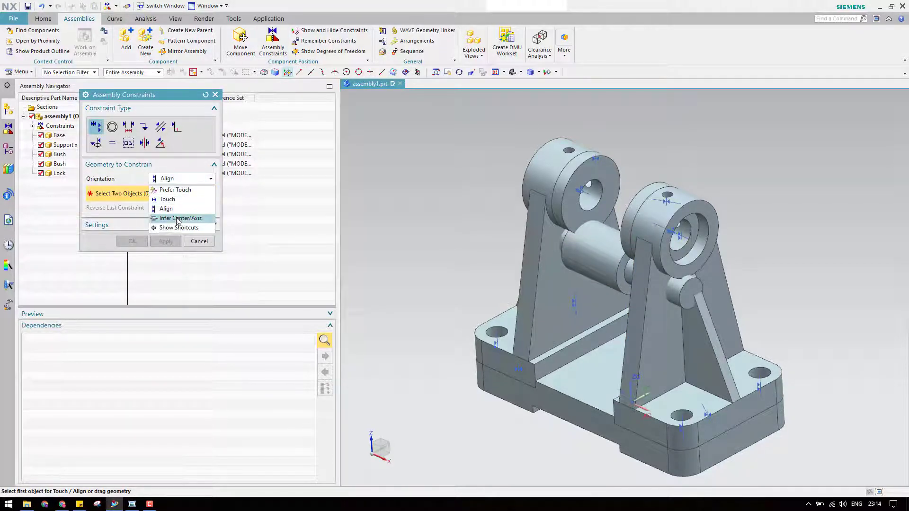
left_click(178, 218)
scroll(584, 245, "up", 5)
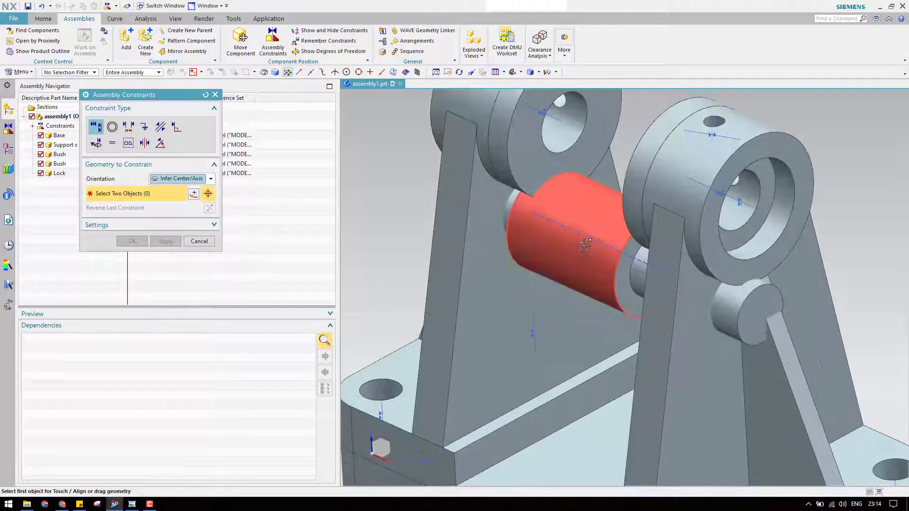
left_click(590, 239)
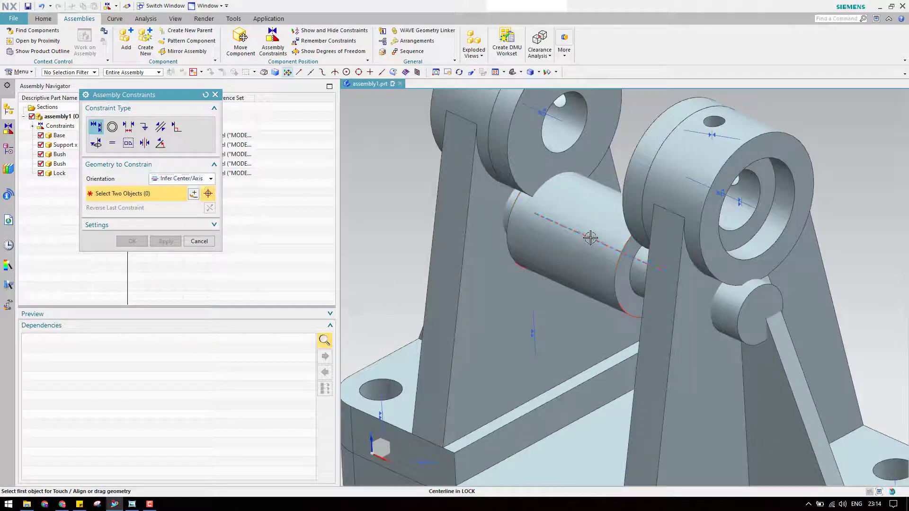
left_click(562, 120)
scroll(582, 199, "down", 4)
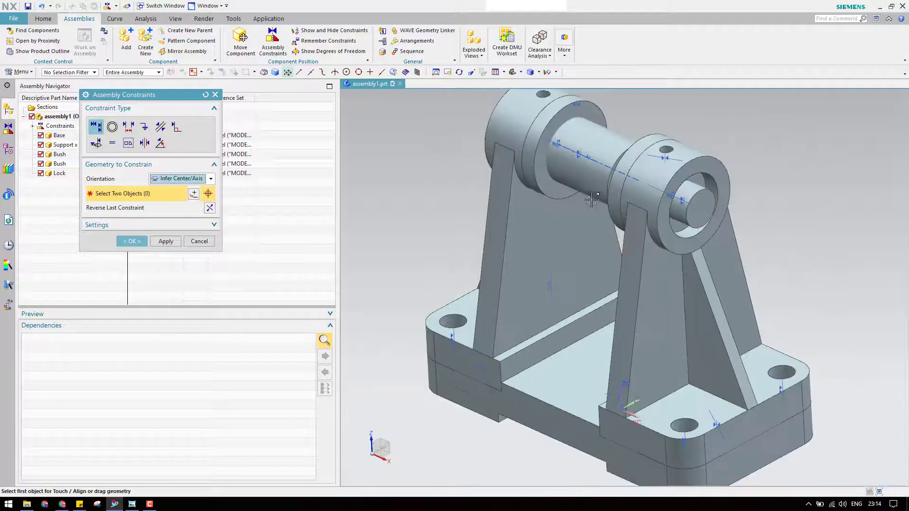
Try to constrain the Lock's shoulder face to the adjacent Bush's flange face with a Touch constraint.
middle_click_drag(587, 201, 624, 207)
scroll(685, 161, "up", 4)
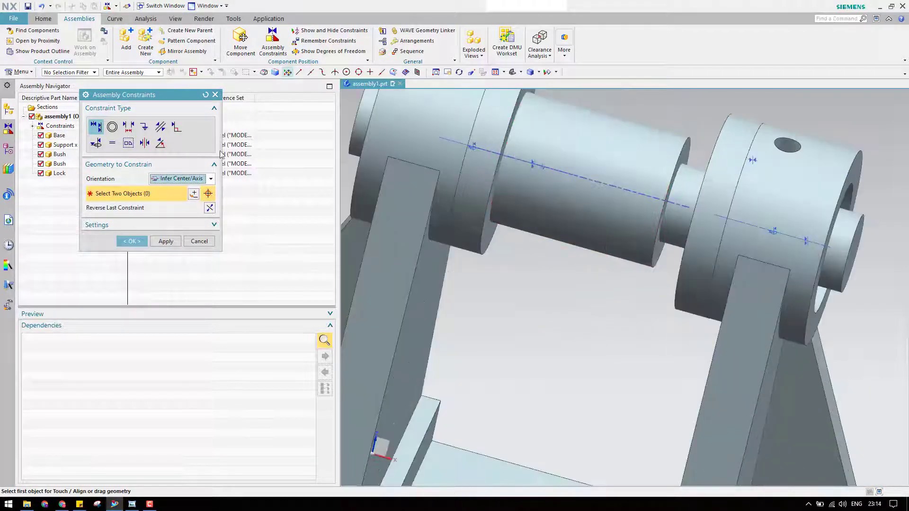
left_click(189, 179)
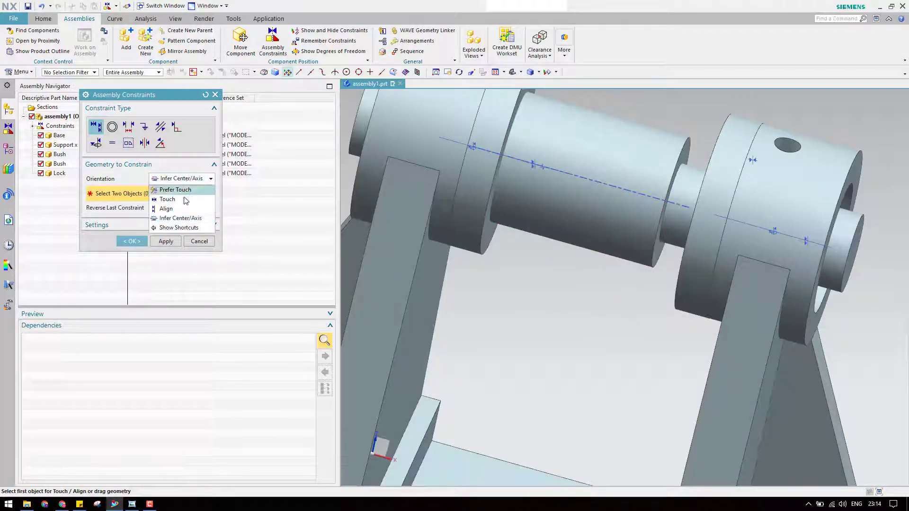
left_click(194, 210)
scroll(664, 148, "up", 5)
left_click(736, 152)
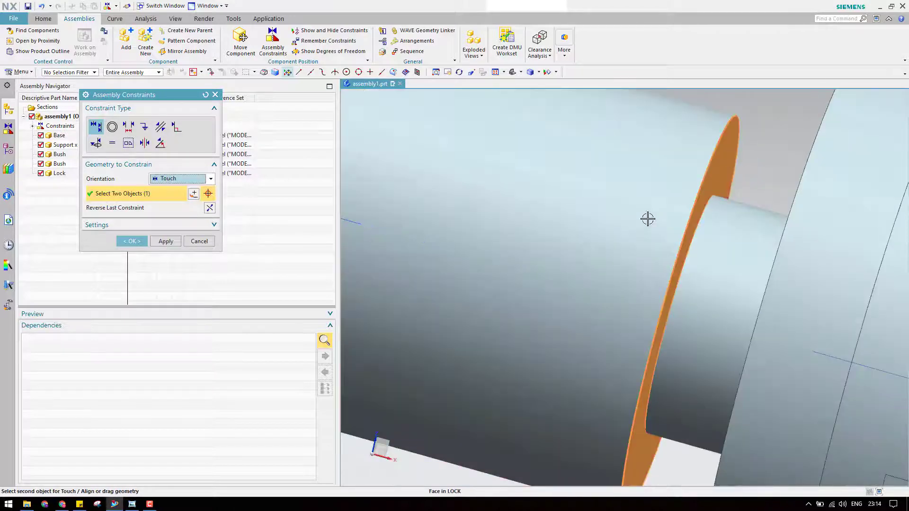
scroll(647, 218, "down", 5)
middle_click_drag(648, 220, 601, 248)
scroll(704, 230, "up", 3)
left_click(732, 203)
Examine the gap between the Lock's other shoulder and the opposite Bush, and cancel the trial alignment and Touch constraints.
scroll(692, 246, "down", 5)
scroll(629, 231, "down", 2)
scroll(601, 222, "up", 3)
scroll(582, 238, "up", 3)
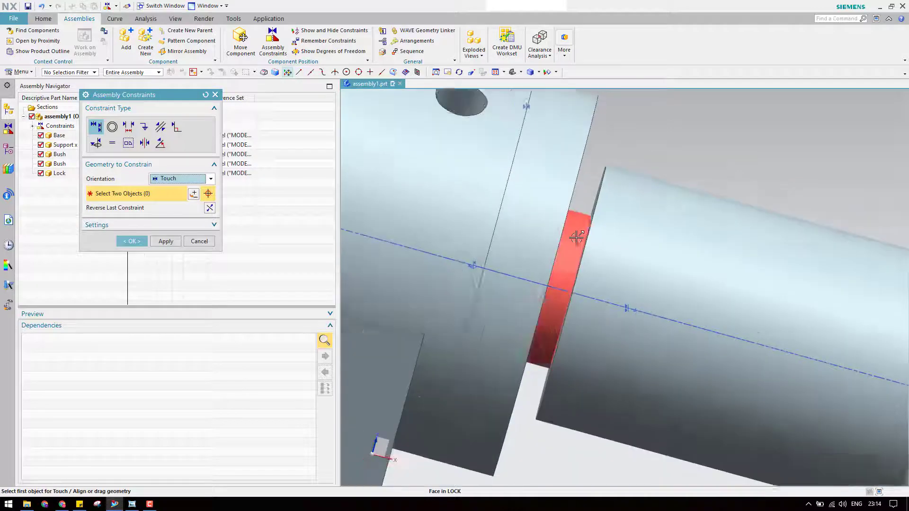
scroll(583, 251, "down", 5)
middle_click_drag(593, 269, 578, 240)
scroll(649, 193, "down", 2)
scroll(598, 233, "up", 2)
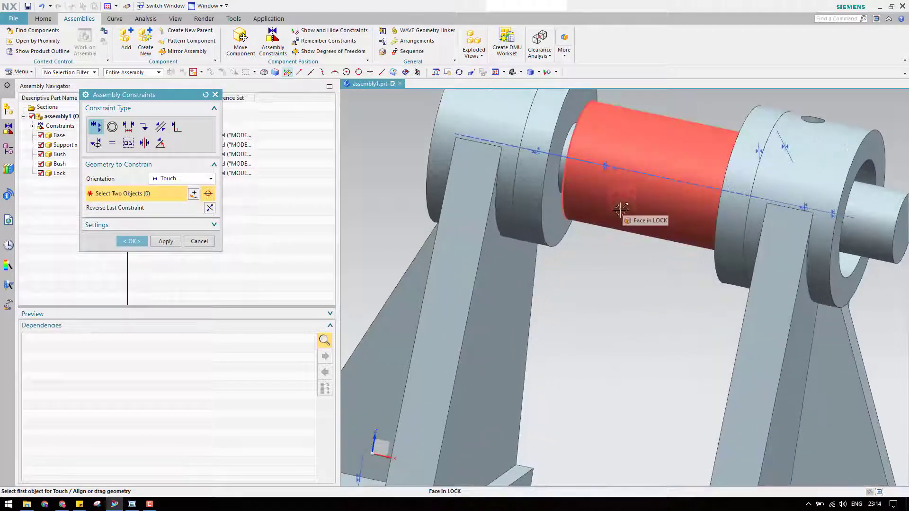
scroll(592, 286, "down", 5)
scroll(615, 218, "up", 6)
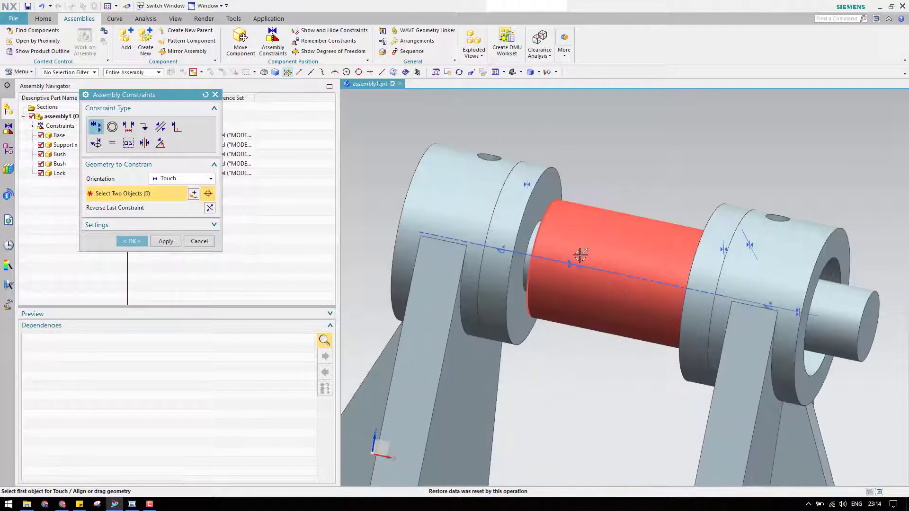
middle_click_drag(580, 256, 588, 270)
scroll(608, 275, "up", 4)
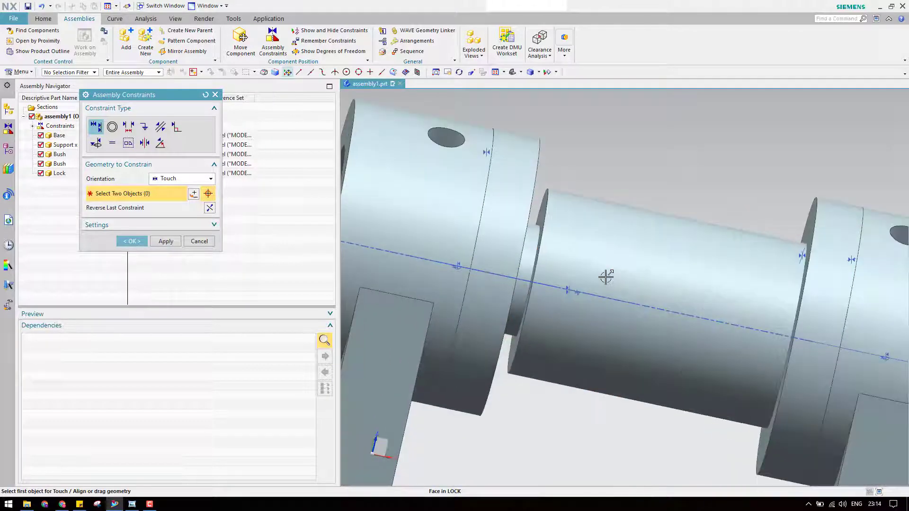
scroll(606, 277, "down", 4)
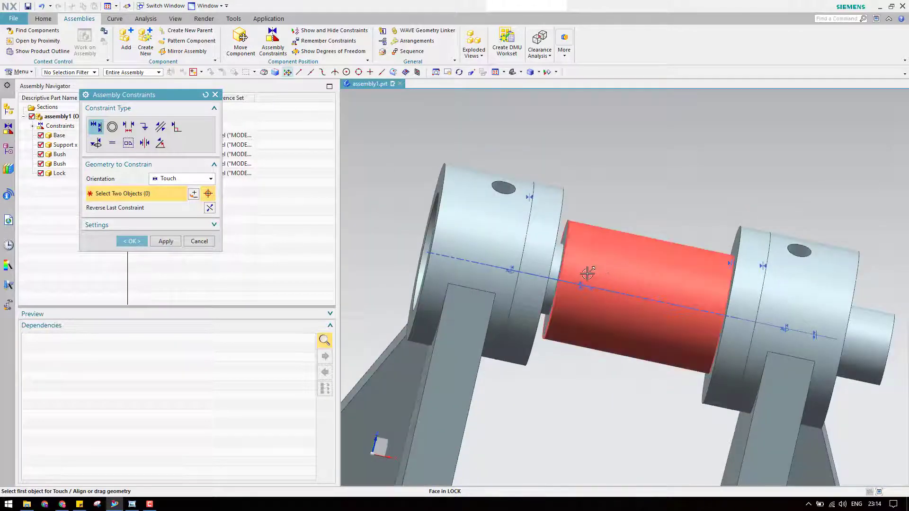
left_click(205, 244)
left_click(385, 269)
Align the Lock's centerline with the Bush's bore centerline using an Infer Center/Axis constraint.
scroll(447, 271, "down", 3)
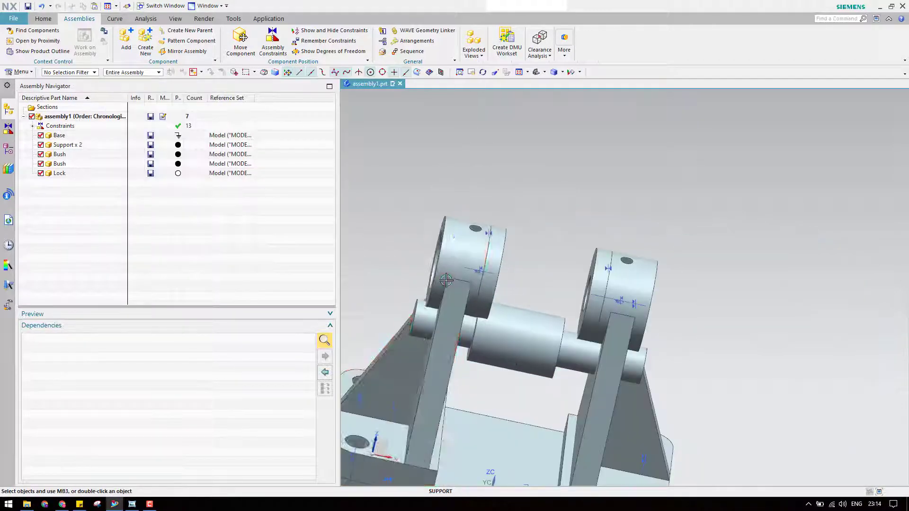
middle_click_drag(446, 281, 423, 264)
left_click(140, 174)
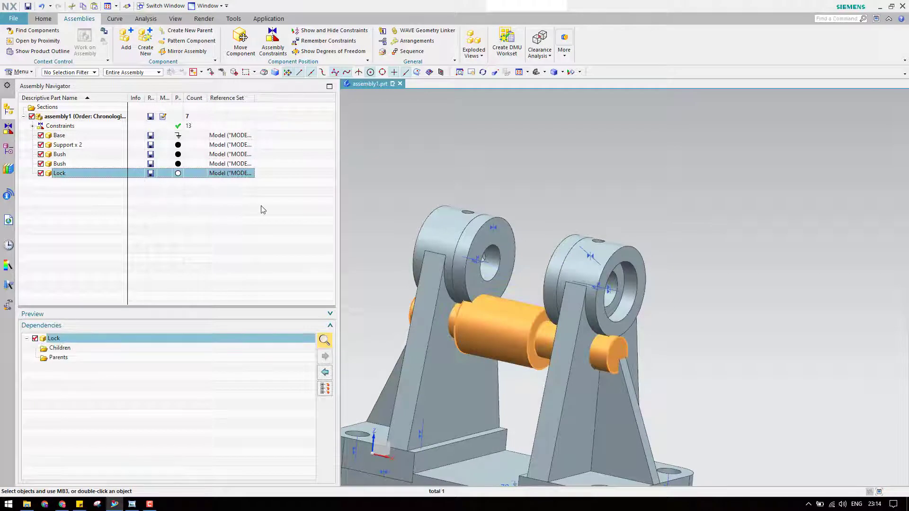
left_click(276, 54)
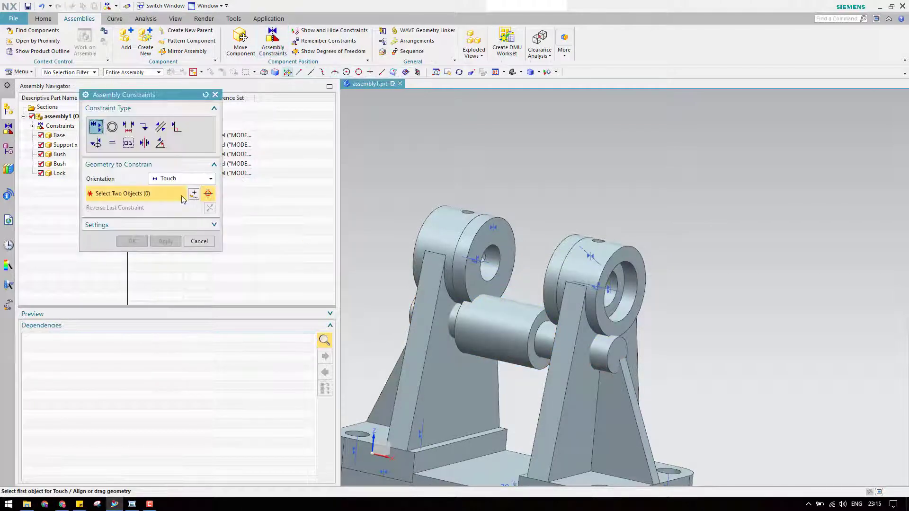
left_click(185, 179)
left_click(173, 219)
scroll(493, 326, "up", 3)
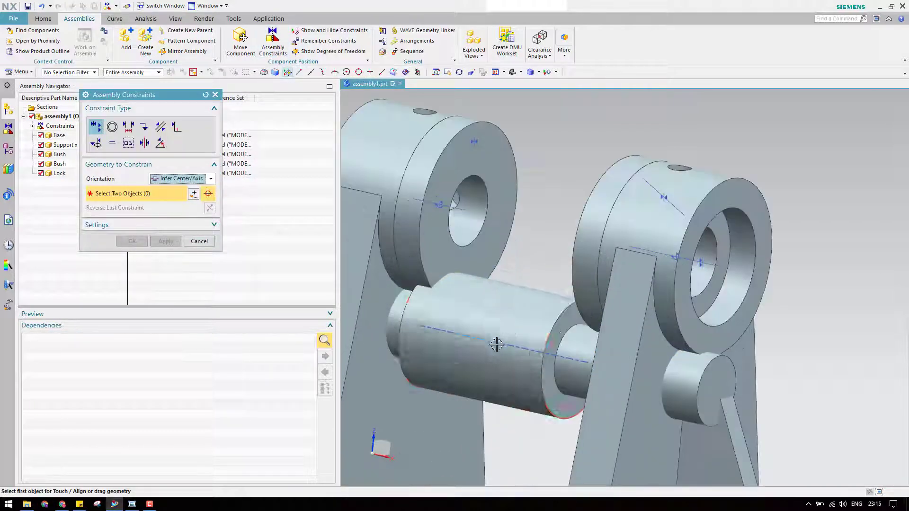
left_click(497, 344)
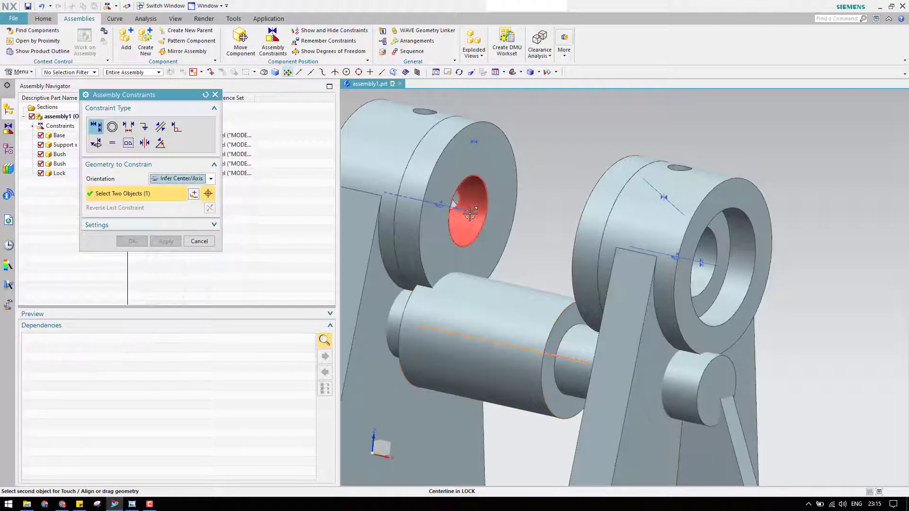
left_click(470, 214)
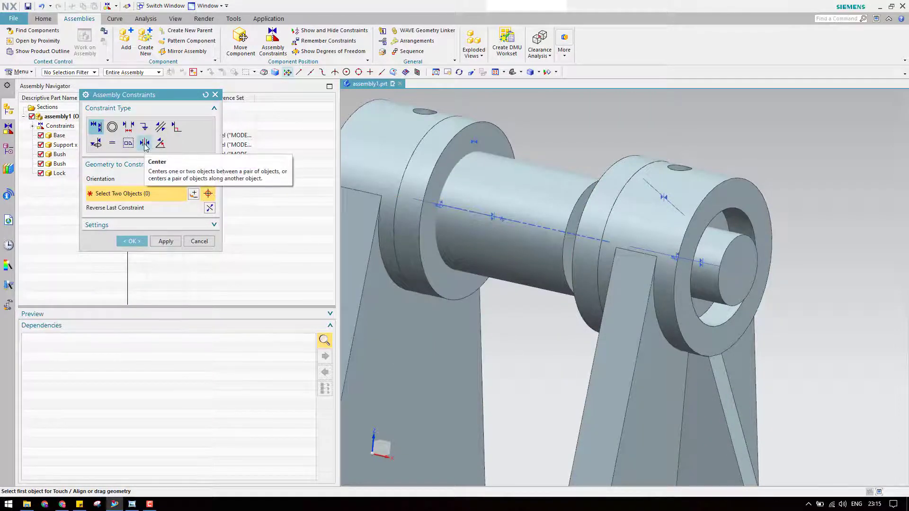
left_click(144, 143)
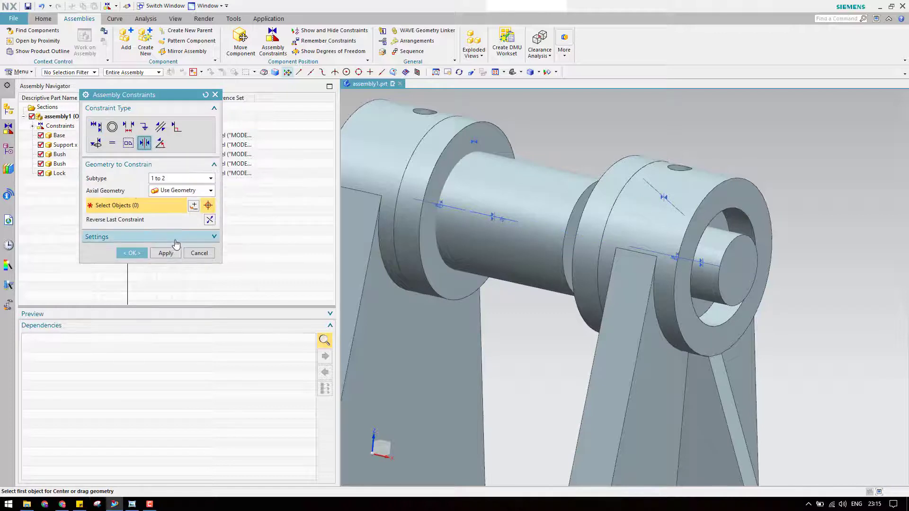
left_click(184, 179)
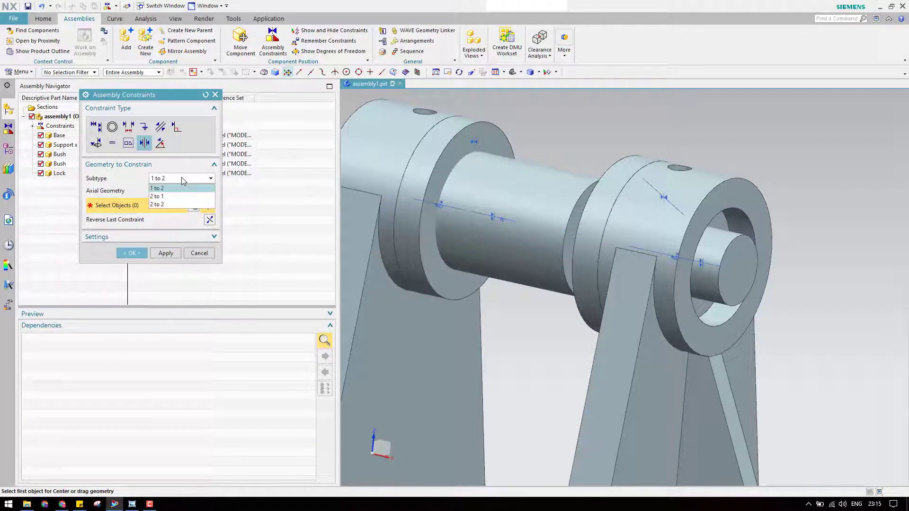
left_click(172, 205)
scroll(573, 226, "up", 1)
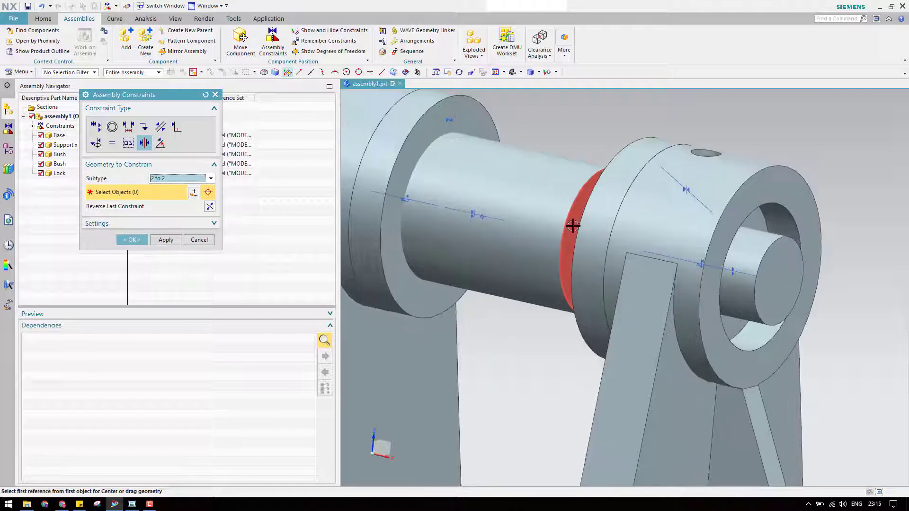
scroll(568, 187, "down", 4)
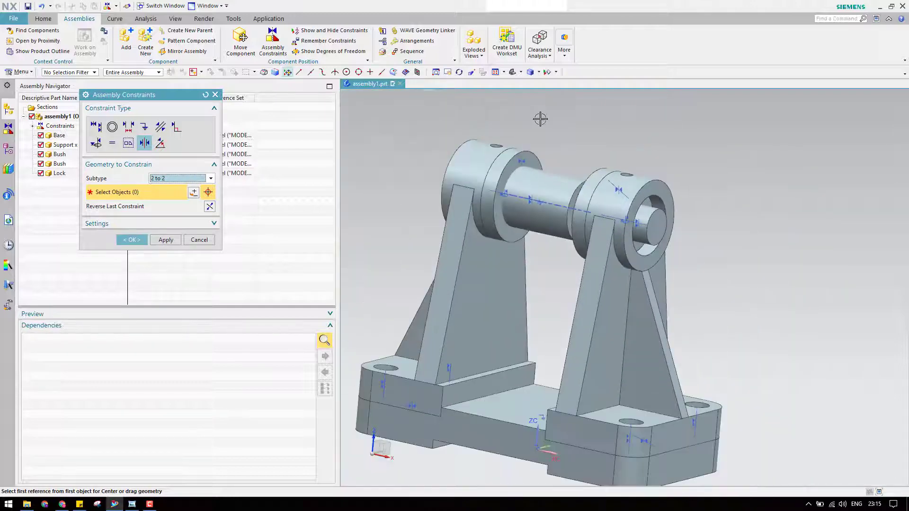
left_click(539, 72)
left_click(558, 125)
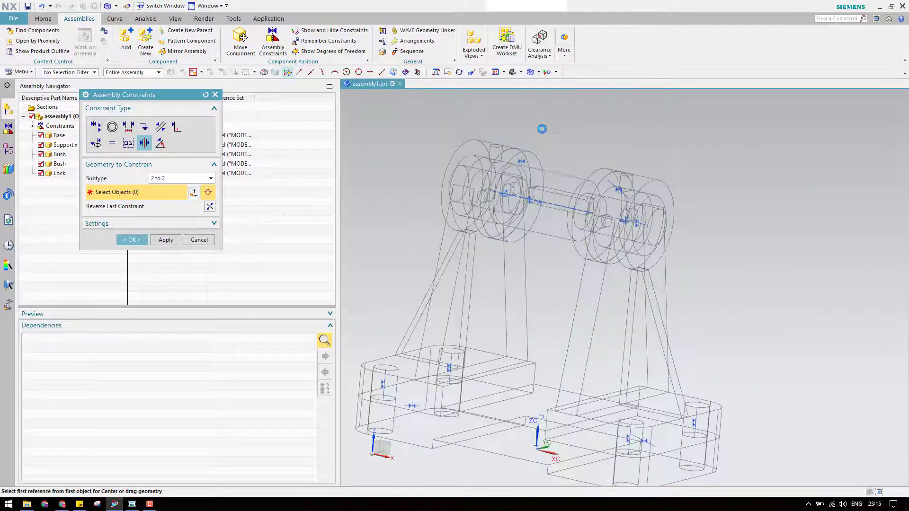
scroll(589, 232, "up", 1)
scroll(589, 233, "up", 4)
scroll(515, 91, "down", 3)
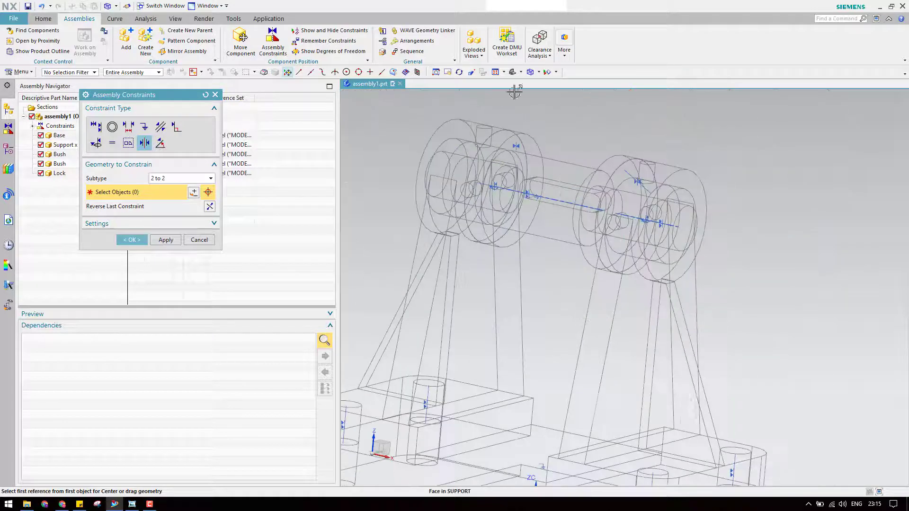
left_click(530, 74)
left_click(540, 81)
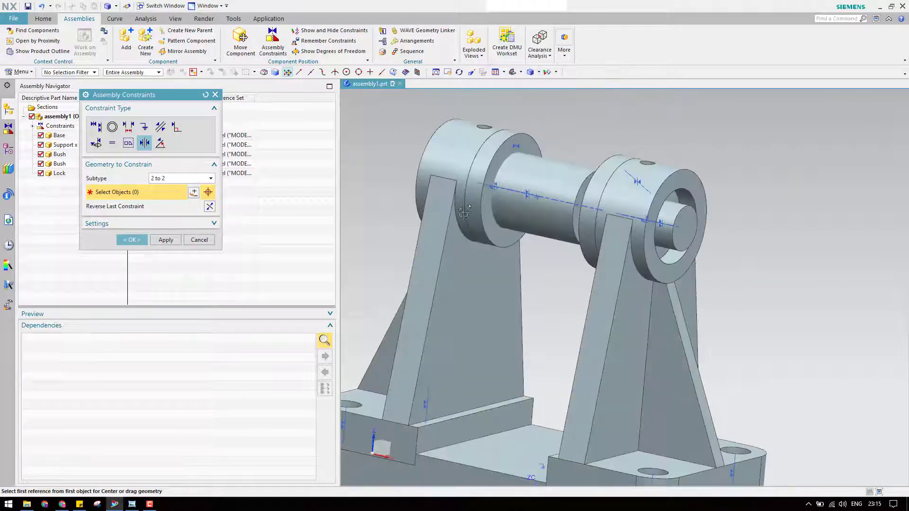
Close the constraint definition and delete the Lock's Align constraint with the Bush.
left_click(142, 242)
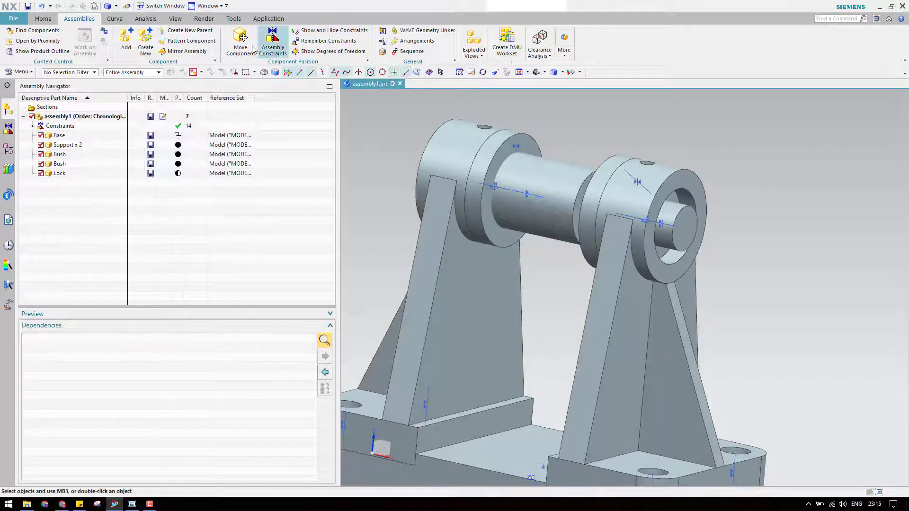
right_click(176, 172)
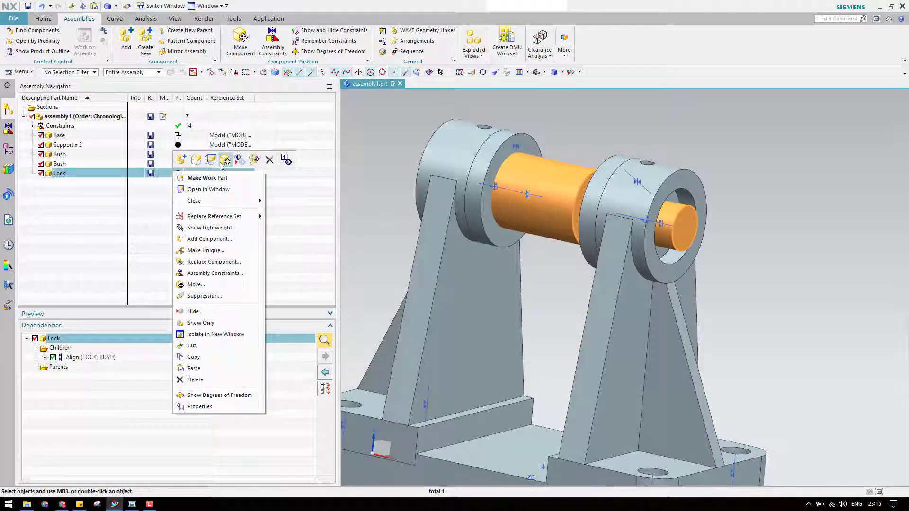
left_click(221, 163)
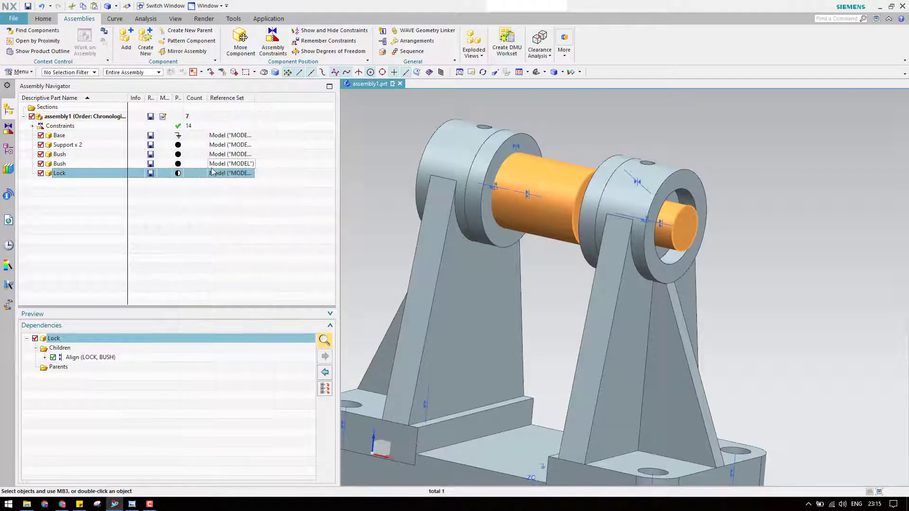
right_click(199, 173)
left_click(200, 172)
right_click(110, 358)
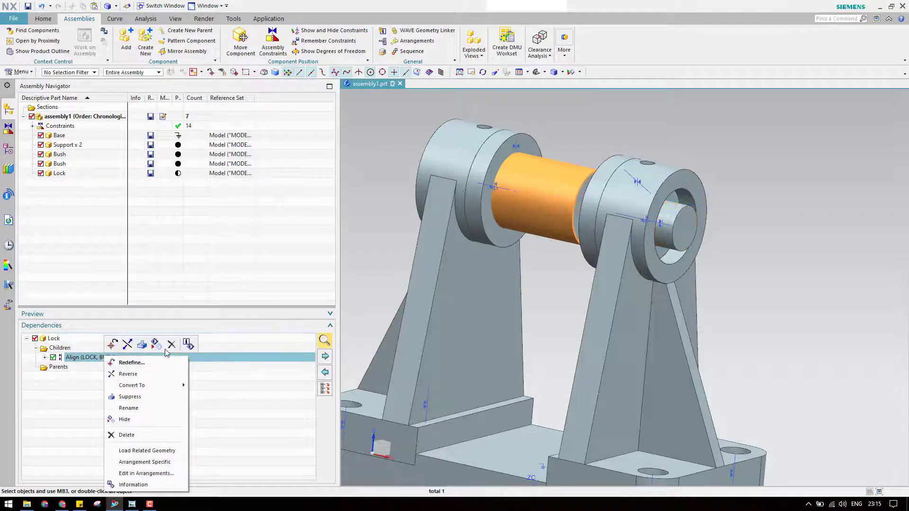
left_click(171, 344)
Move the Lock straight up out of the Bush bores, clear of the Supports.
left_click(149, 173)
right_click(148, 173)
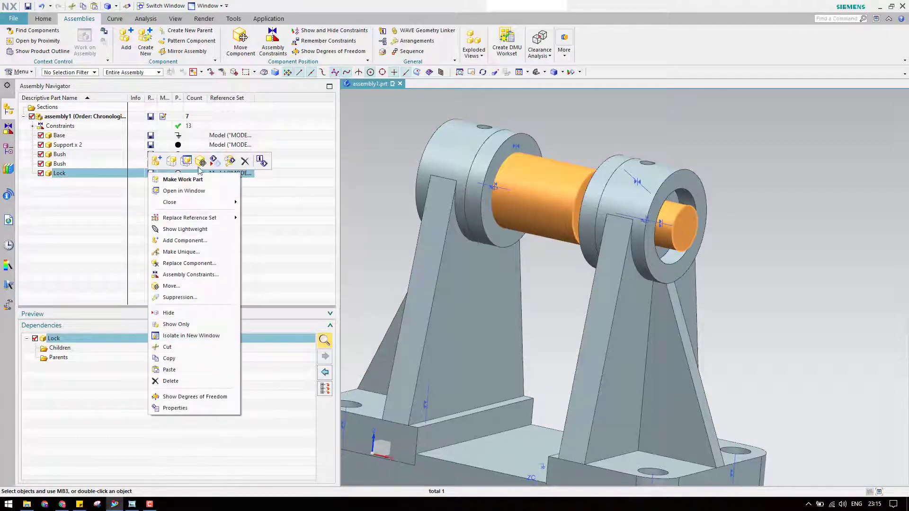
left_click(199, 162)
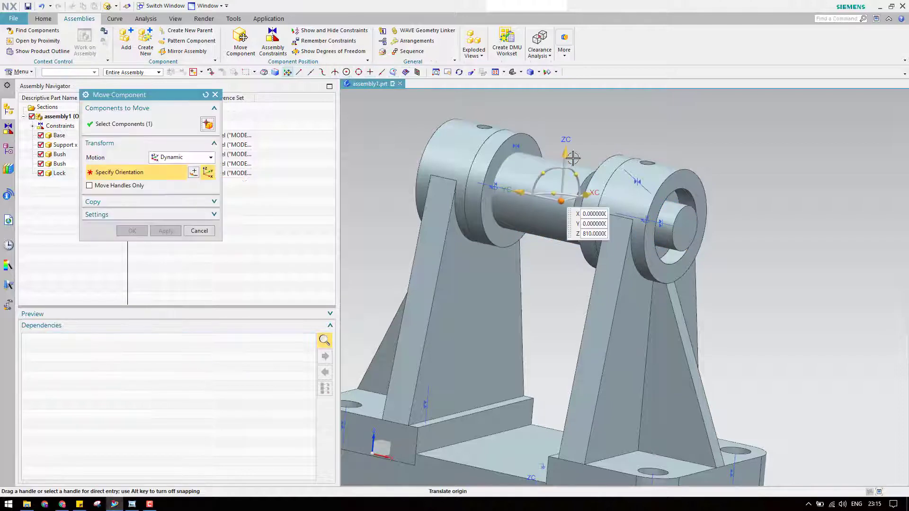
left_click_drag(575, 130, 588, 93)
left_click(132, 231)
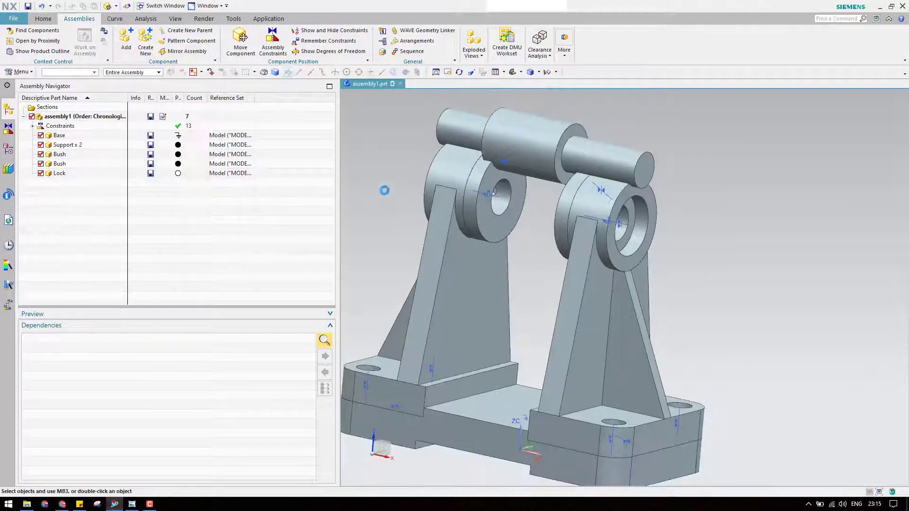
Begin a 2 to 2 Center constraint using the Lock's two shoulder faces as the first pair.
left_click(283, 51)
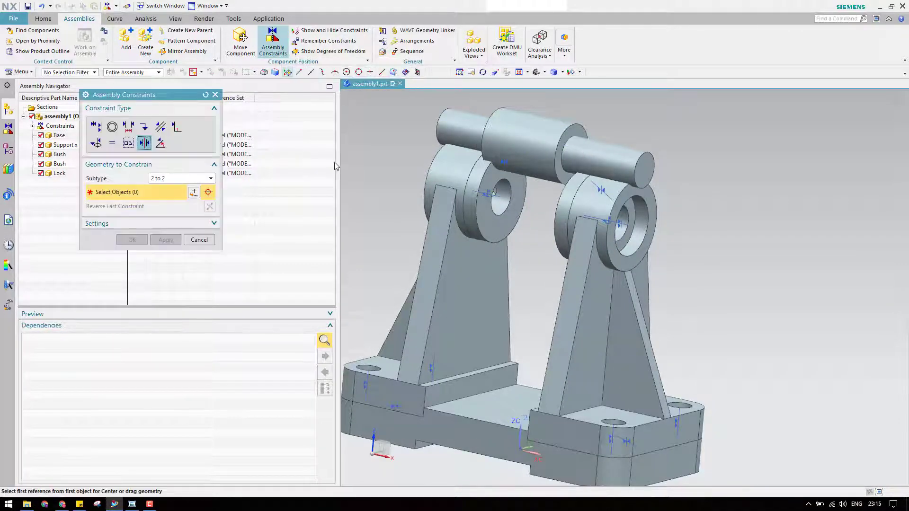
scroll(598, 168, "up", 5)
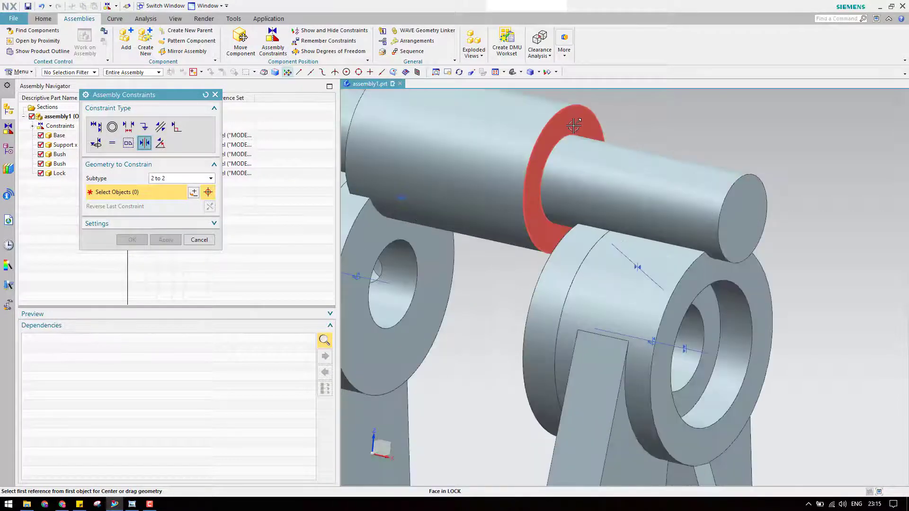
left_click(563, 168)
scroll(587, 169, "down", 7)
middle_click_drag(587, 169, 619, 193)
scroll(520, 153, "up", 6)
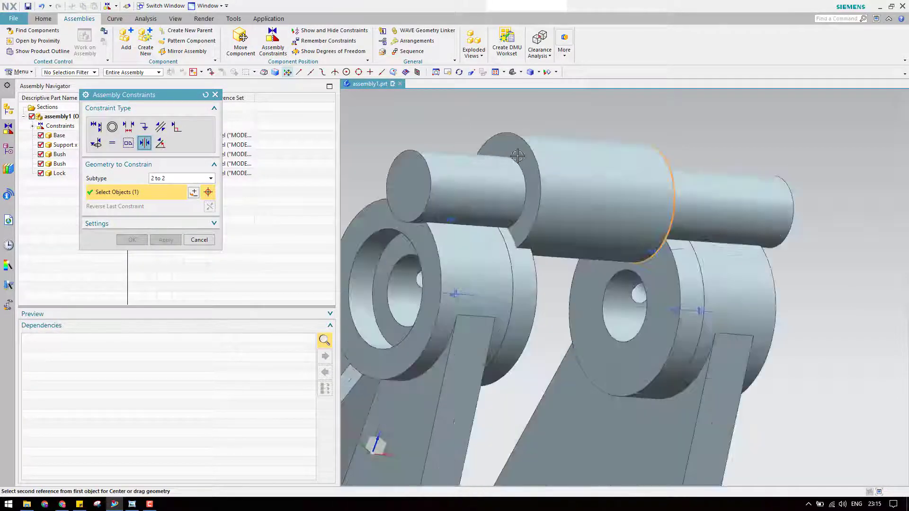
left_click(500, 147)
Complete the 2 to 2 Center constraint with the facing flange faces of the two Bushes as the second pair.
scroll(511, 175, "down", 4)
scroll(573, 232, "up", 3)
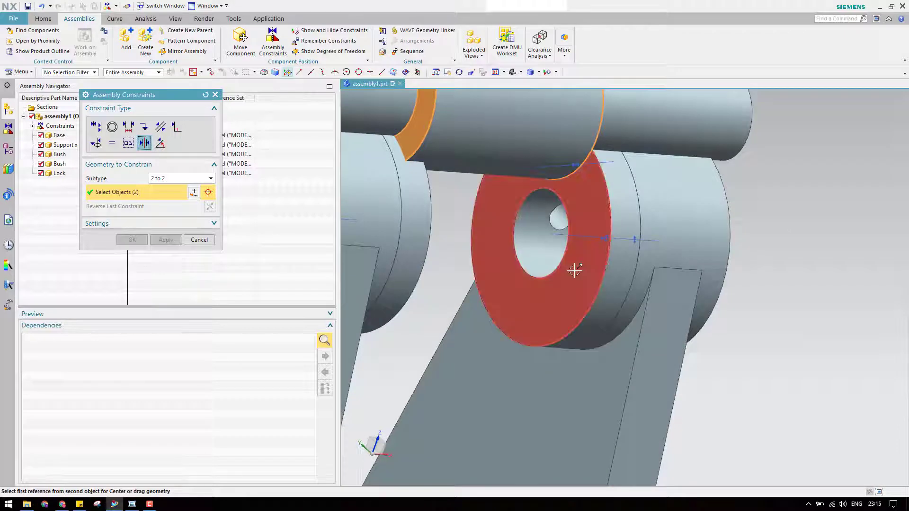
left_click(576, 268)
scroll(577, 268, "down", 5)
middle_click_drag(576, 268, 552, 188)
scroll(500, 202, "up", 3)
left_click(502, 202)
Align the Lock's centerline with the Bush's centerline using an Infer Center/Axis constraint and accept the constraints.
scroll(521, 220, "down", 3)
key("F8")
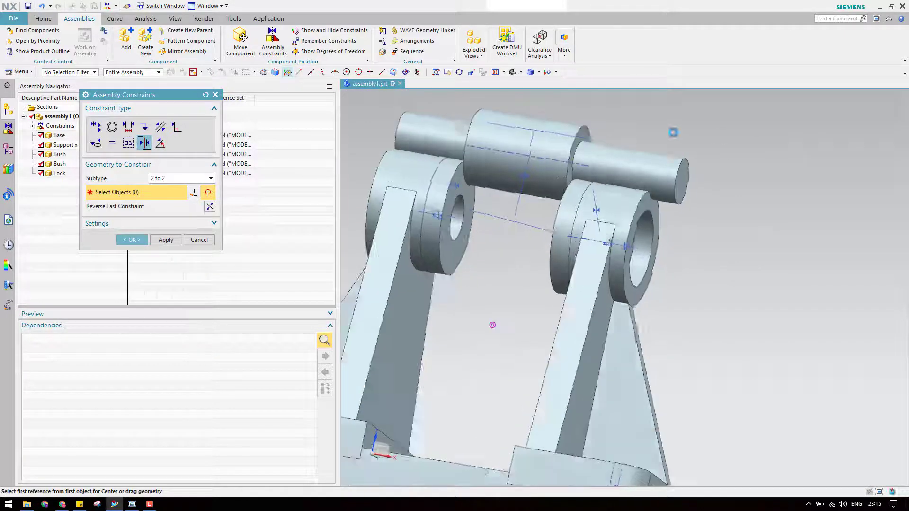
scroll(551, 180, "up", 3)
scroll(573, 180, "down", 1)
scroll(559, 179, "down", 3)
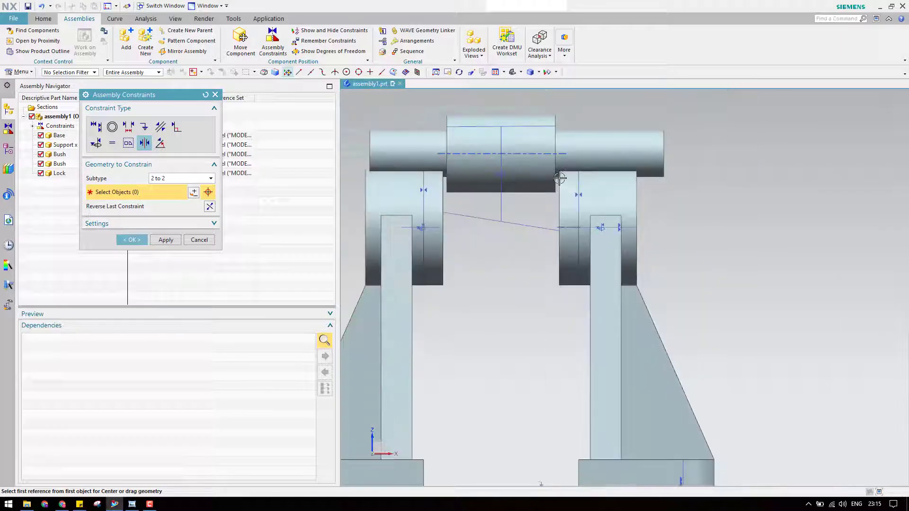
left_click(96, 132)
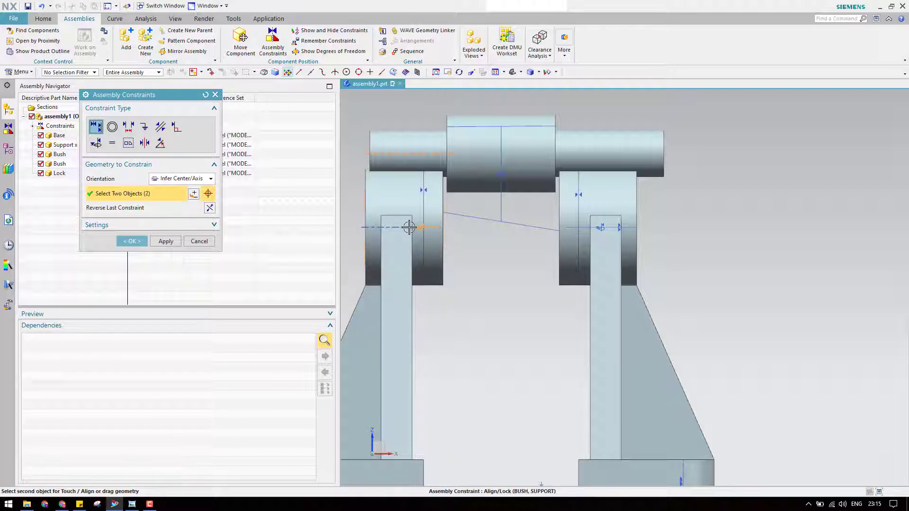
scroll(490, 213, "down", 2)
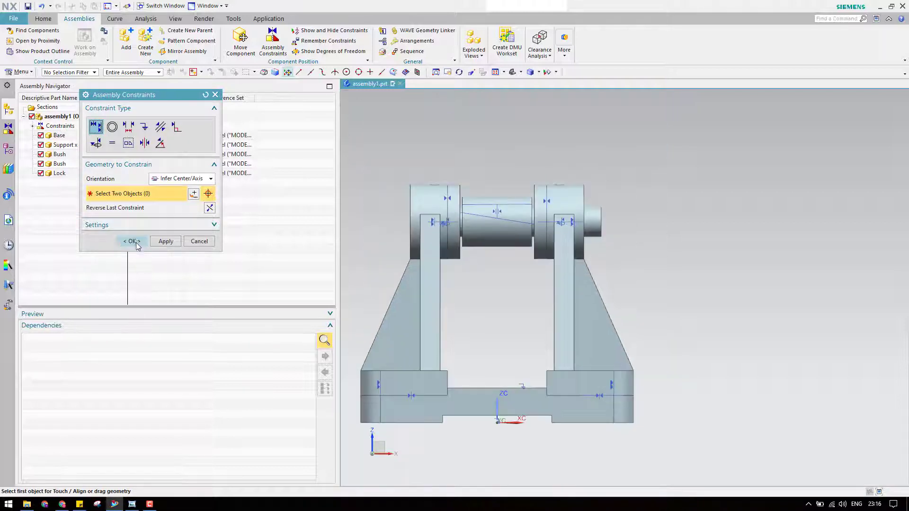
left_click(134, 242)
Rotate the Lock about its own axis with Move Component so its key slot turns upward.
scroll(424, 199, "down", 3)
middle_click_drag(443, 213, 417, 261)
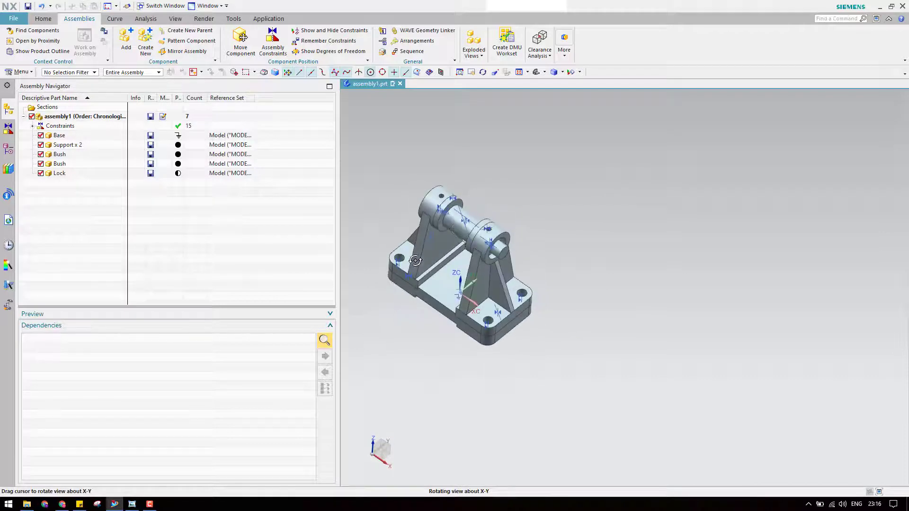
scroll(461, 220, "up", 2)
scroll(461, 220, "up", 4)
mouse_move(461, 221)
middle_mouse_down()
mouse_move(509, 126)
mouse_move(456, 188)
mouse_move(464, 205)
middle_mouse_up()
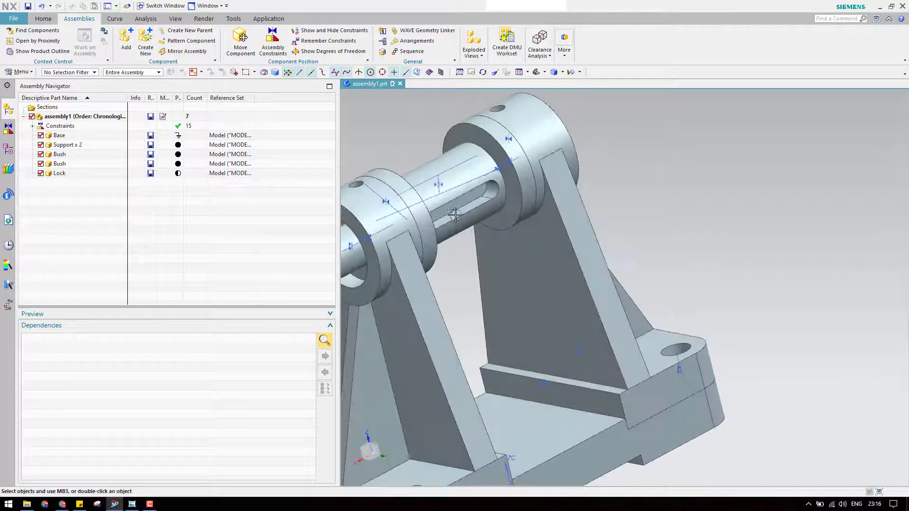
scroll(464, 206, "up", 3)
scroll(464, 205, "down", 4)
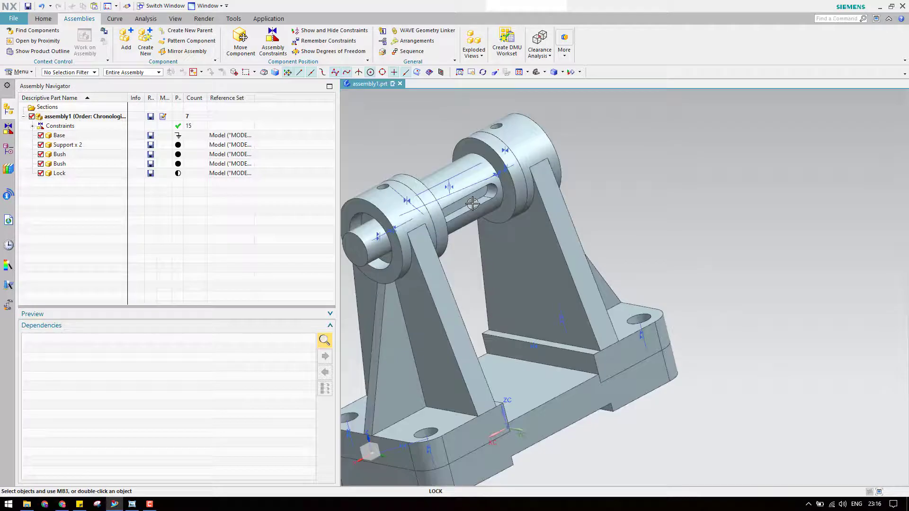
left_click(150, 173)
right_click(151, 173)
key("Escape")
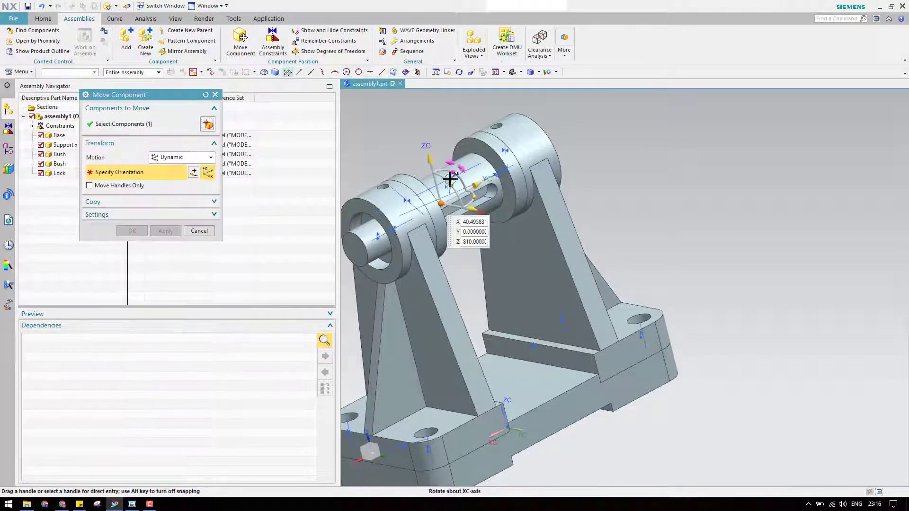
left_click_drag(454, 184, 387, 153)
Fine-tune the Lock's rotation in an end-on view so its handles stand square, and accept the move.
scroll(428, 188, "down", 3)
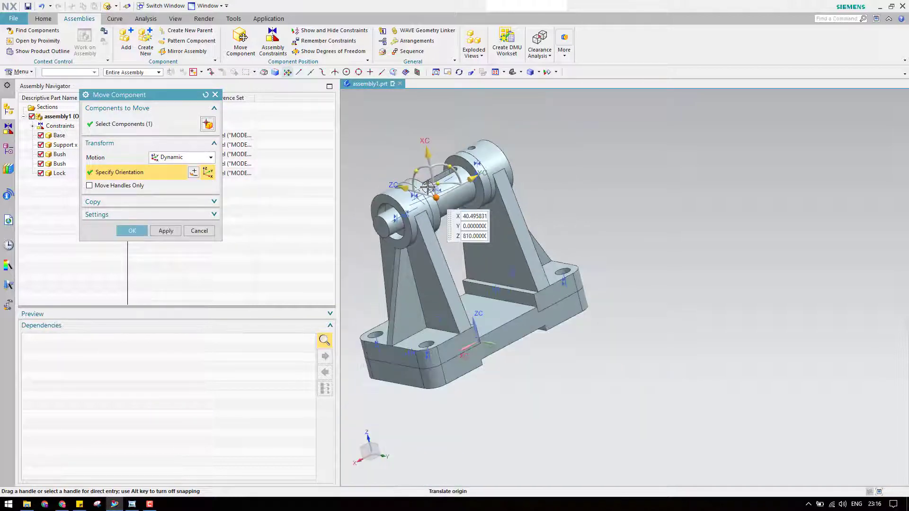
middle_click_drag(650, 168, 569, 154)
key("F8")
middle_click_drag(477, 170, 412, 169)
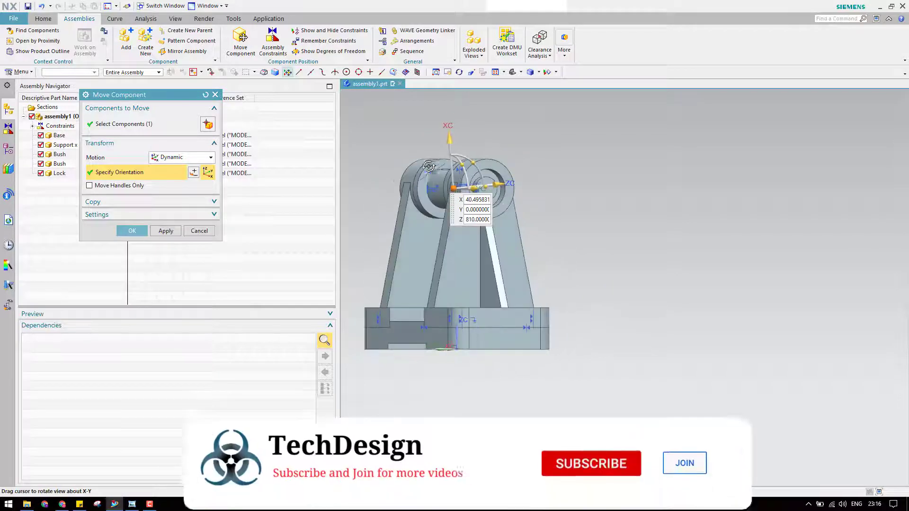
key("F8")
scroll(477, 152, "up", 4)
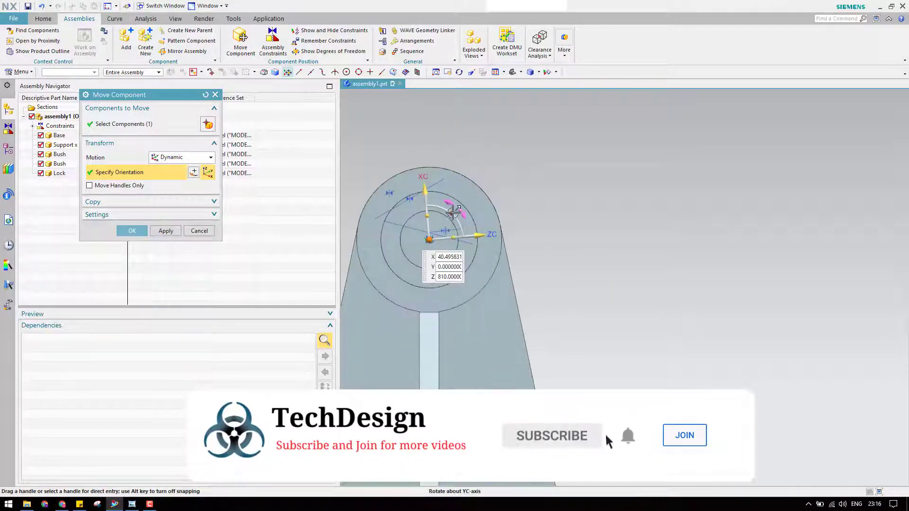
left_click_drag(453, 212, 456, 217)
middle_click(367, 185)
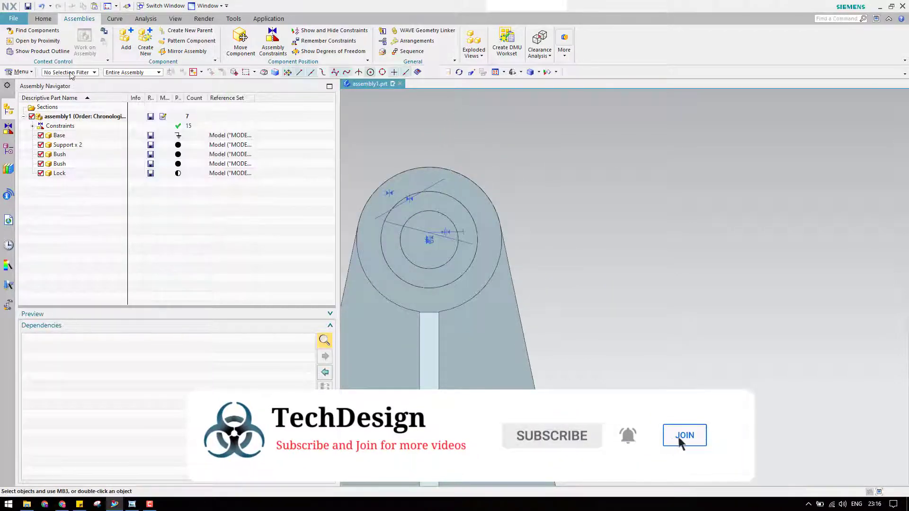
Add one Key component from the Pulley folder to the assembly.
scroll(505, 205, "down", 4)
middle_click_drag(508, 206, 441, 251)
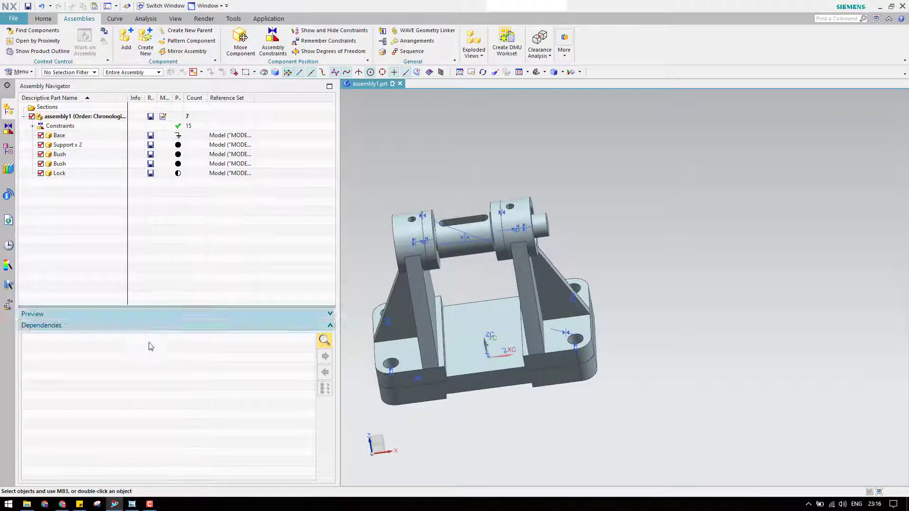
left_click(142, 272)
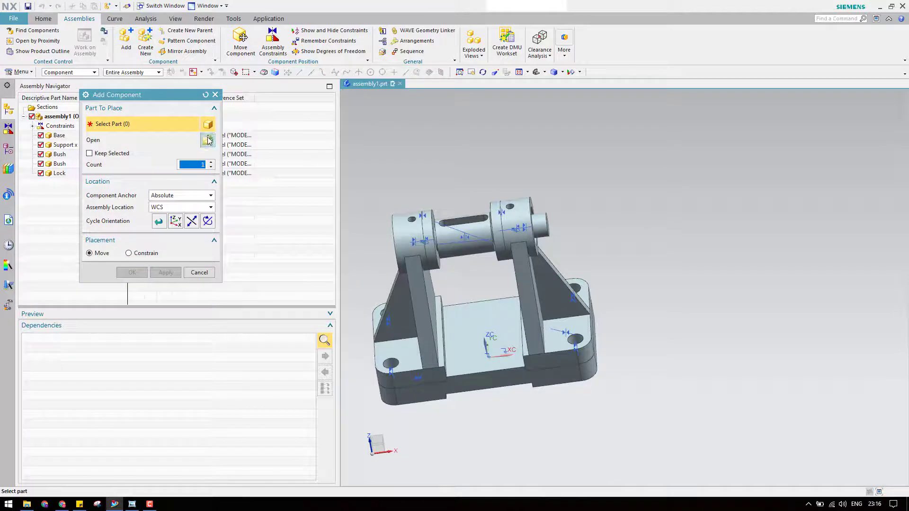
left_click(209, 140)
left_click(88, 139)
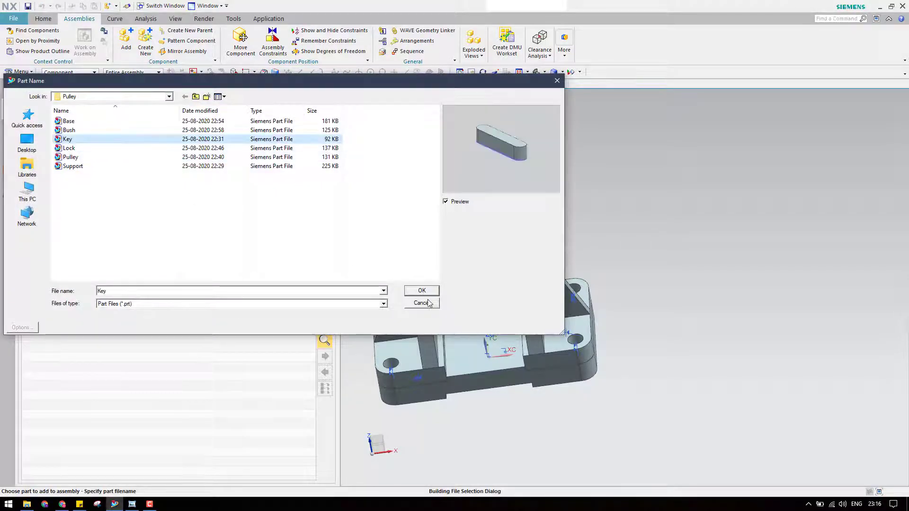
left_click(421, 290)
left_click(130, 298)
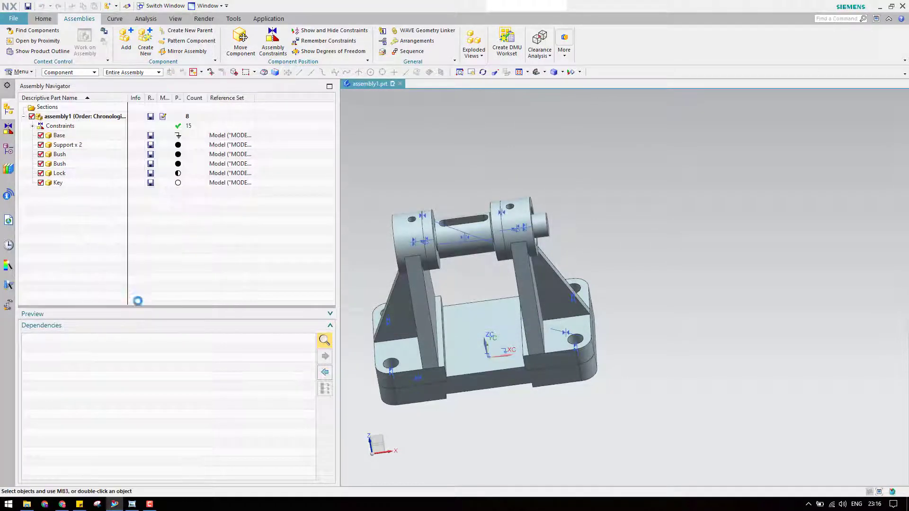
Move the Key up along the ZC axis to about Z 1105, above the Lock's slot.
left_click(114, 182)
right_click(114, 183)
left_click(163, 185)
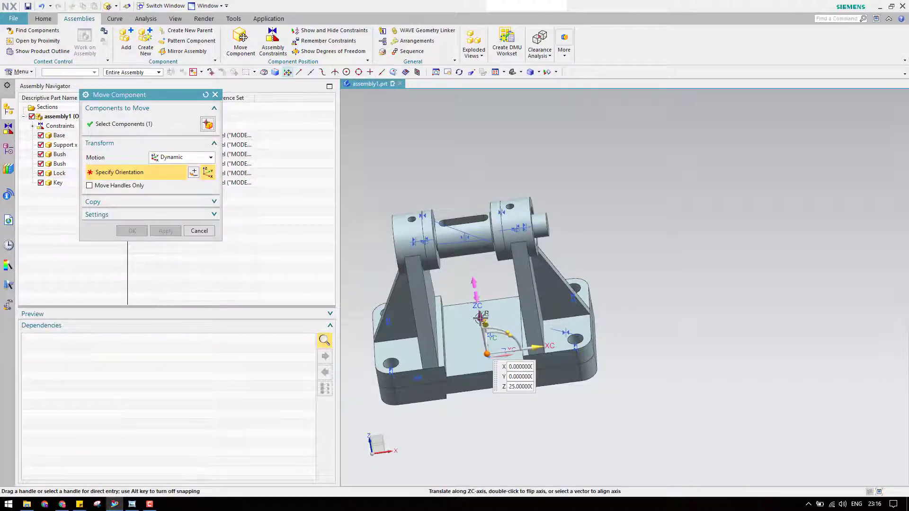
left_click_drag(480, 319, 472, 152)
scroll(601, 211, "up", 5)
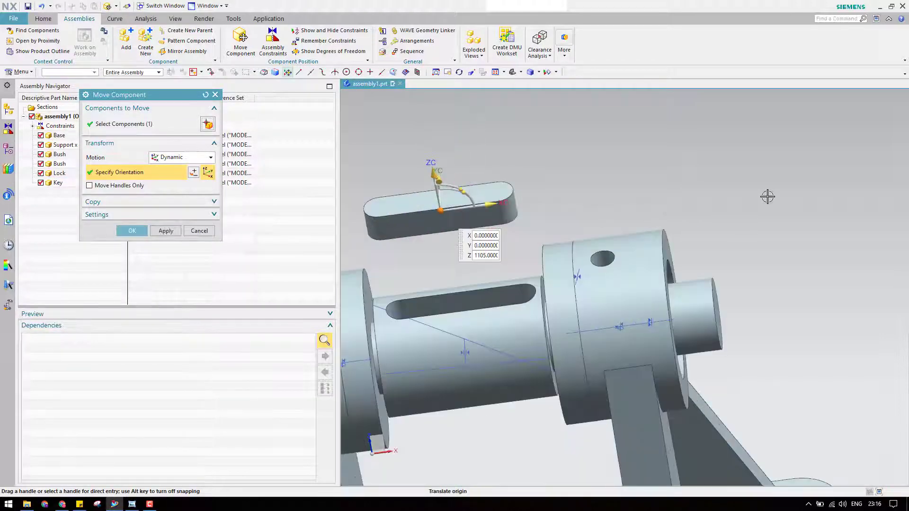
left_click(132, 230)
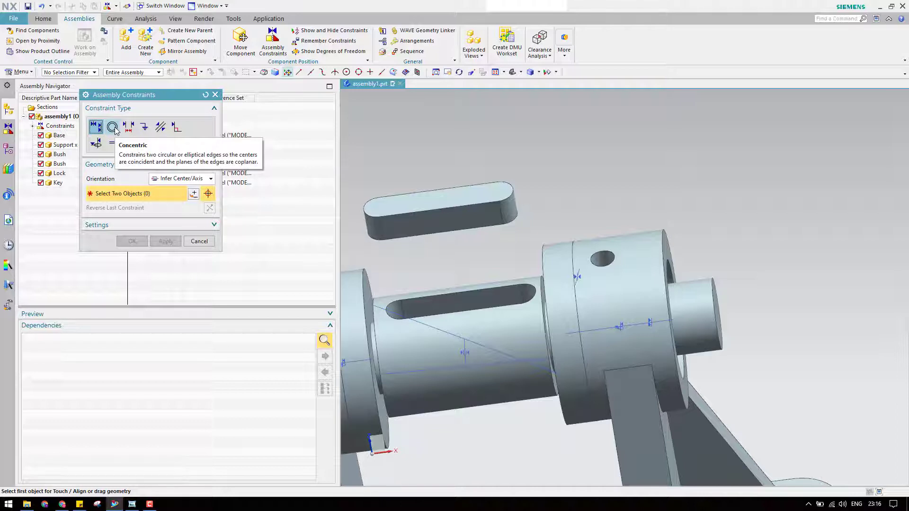
Apply an Align/Lock constraint between the Key's rounded end axis and the matching end axis of the Lock's slot.
left_click(96, 143)
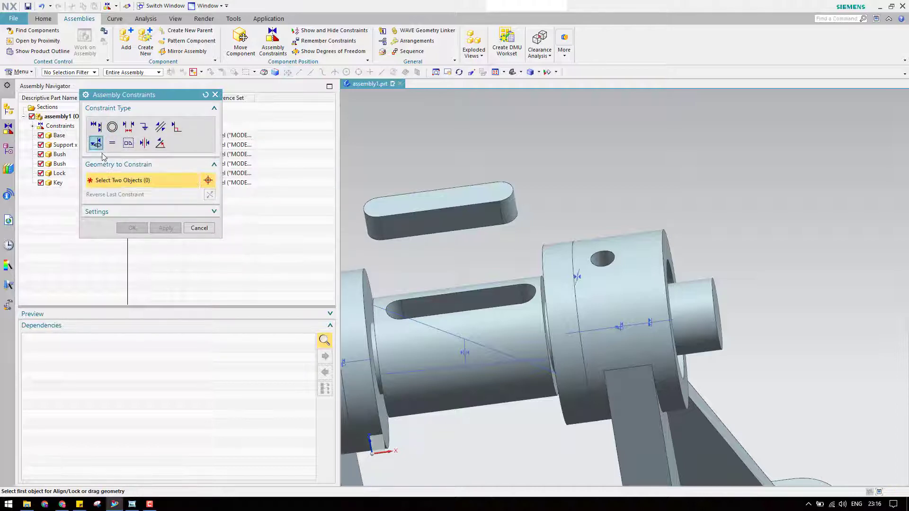
scroll(492, 179, "up", 3)
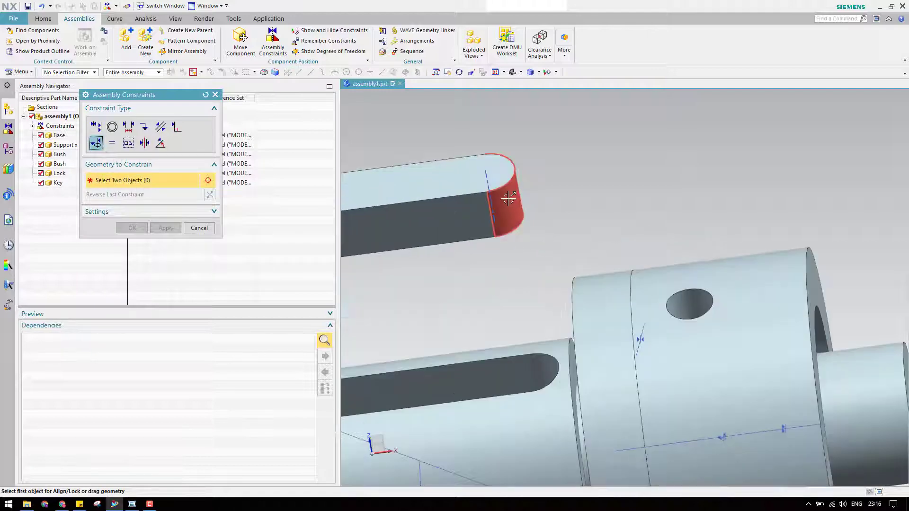
scroll(503, 234, "down", 3)
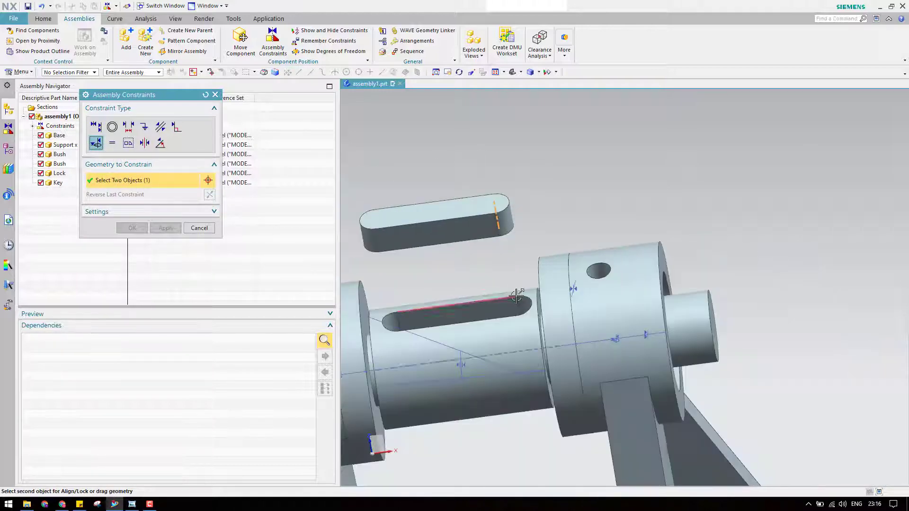
scroll(543, 323, "up", 4)
left_click(524, 338)
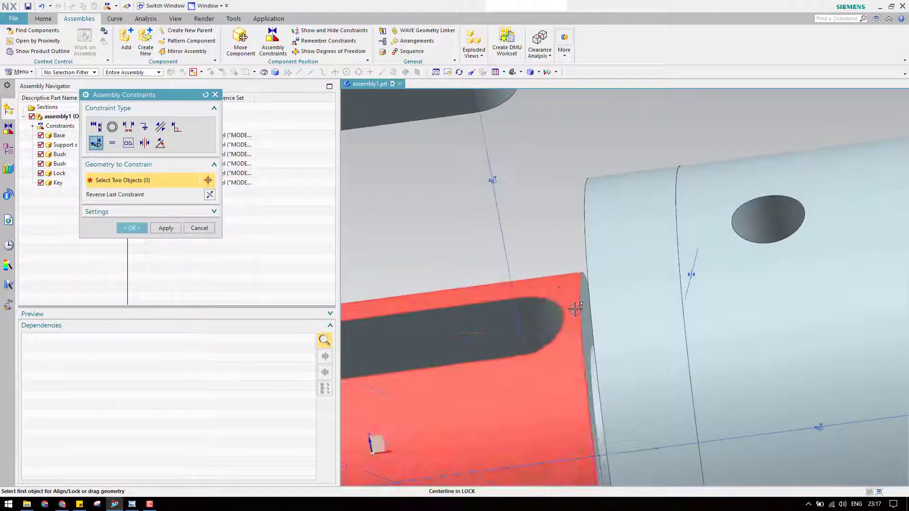
Apply a Touch constraint between the Key's bottom face and the floor of the Lock's slot, and finish constraining.
scroll(575, 308, "down", 2)
left_click(98, 129)
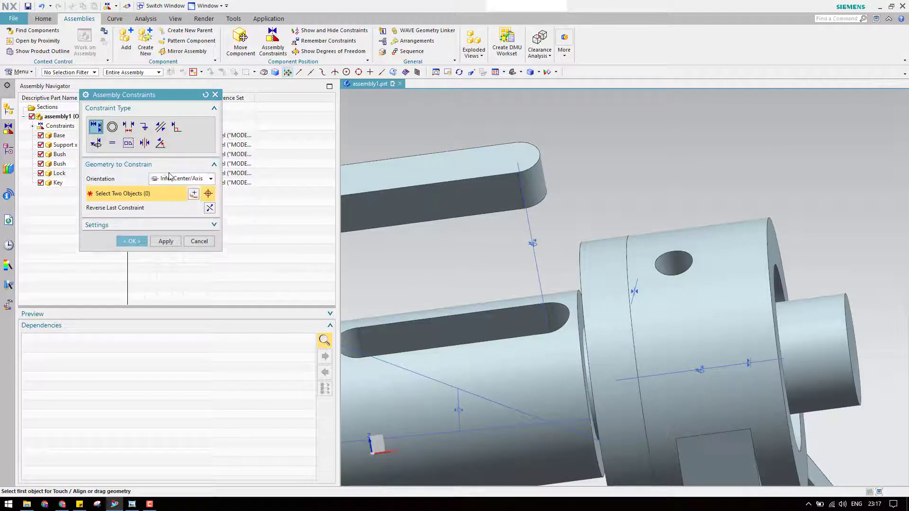
left_click(171, 178)
left_click(168, 200)
scroll(492, 239, "down", 2)
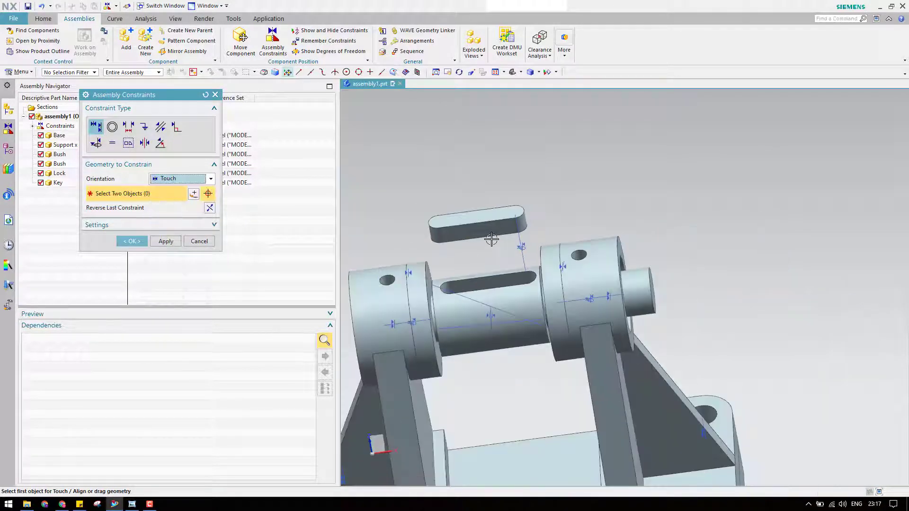
middle_click(487, 232)
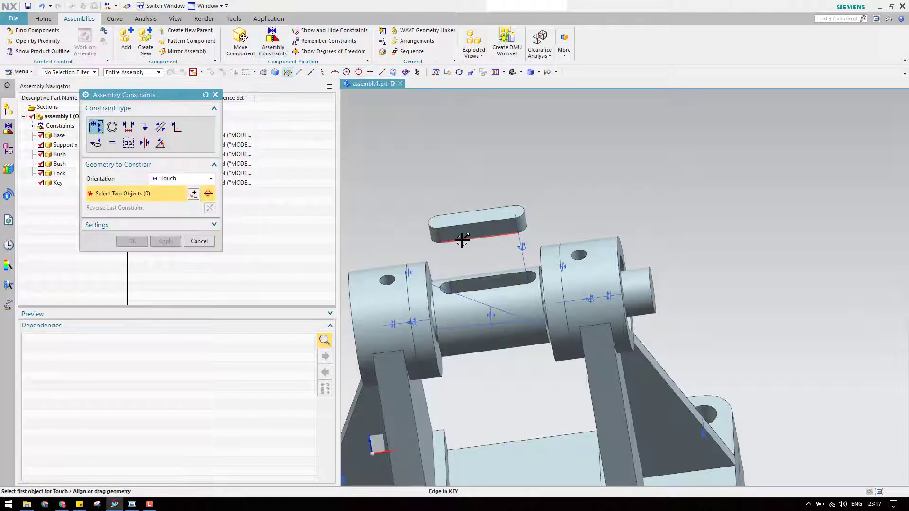
scroll(463, 240, "up", 5)
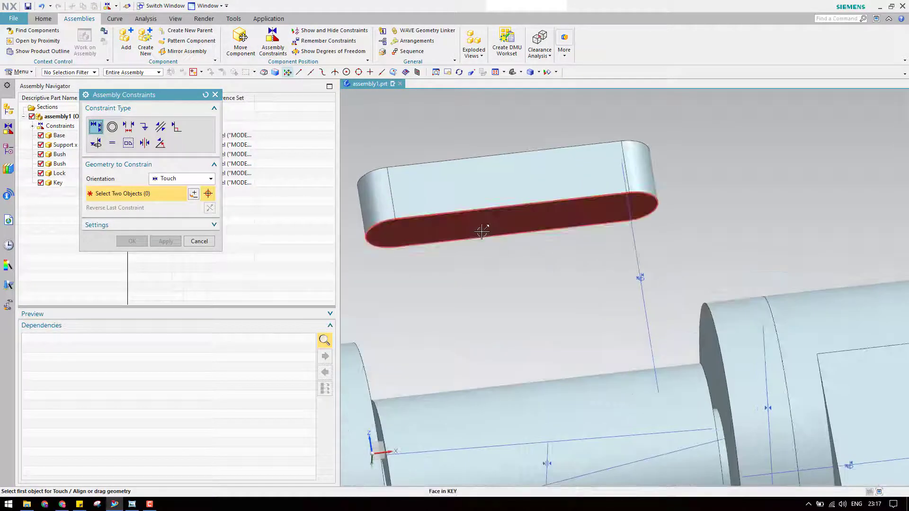
left_click(482, 232)
scroll(473, 222, "down", 4)
middle_click_drag(457, 225, 482, 302)
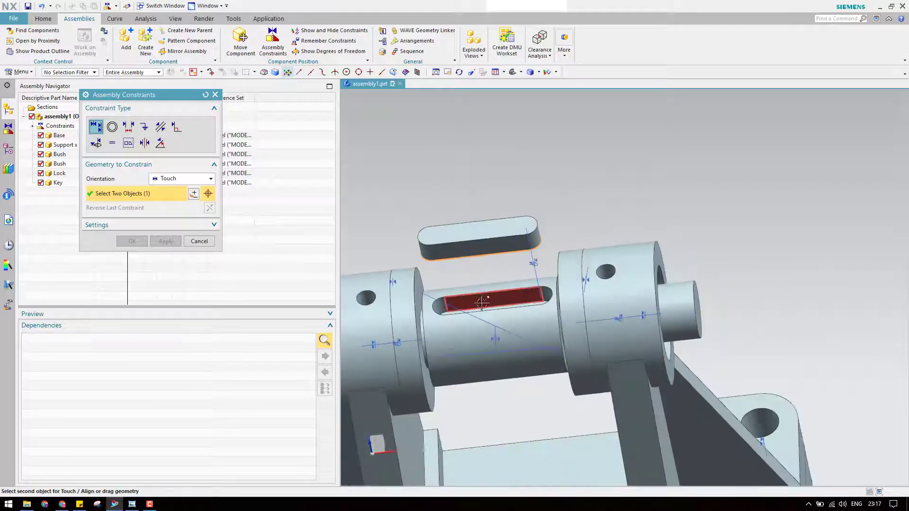
scroll(482, 302, "up", 2)
left_click(488, 316)
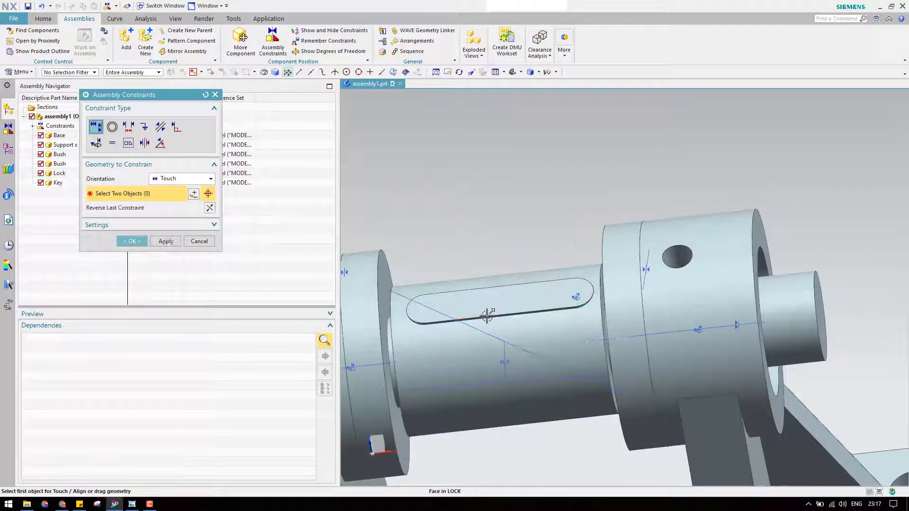
middle_click(505, 188)
Add one Pulley component from the Pulley folder to the assembly.
middle_click_drag(403, 257, 487, 255)
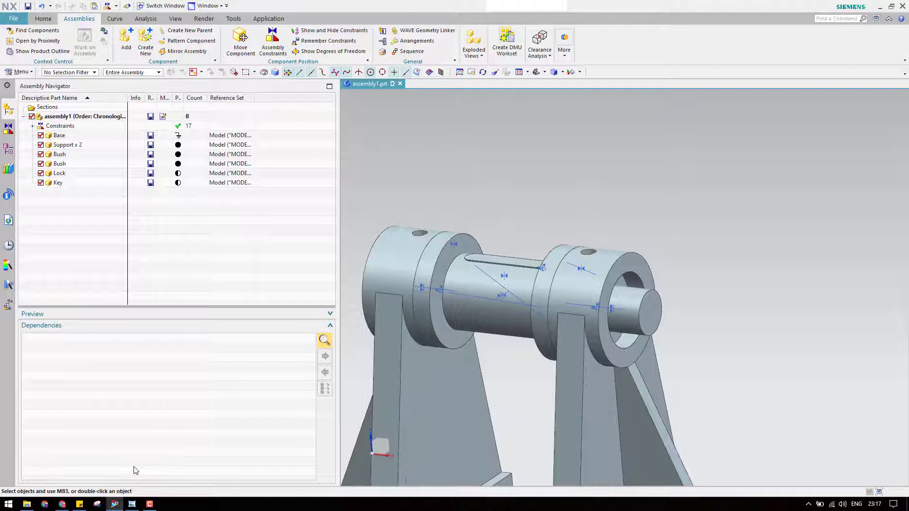
key("ctrl+f")
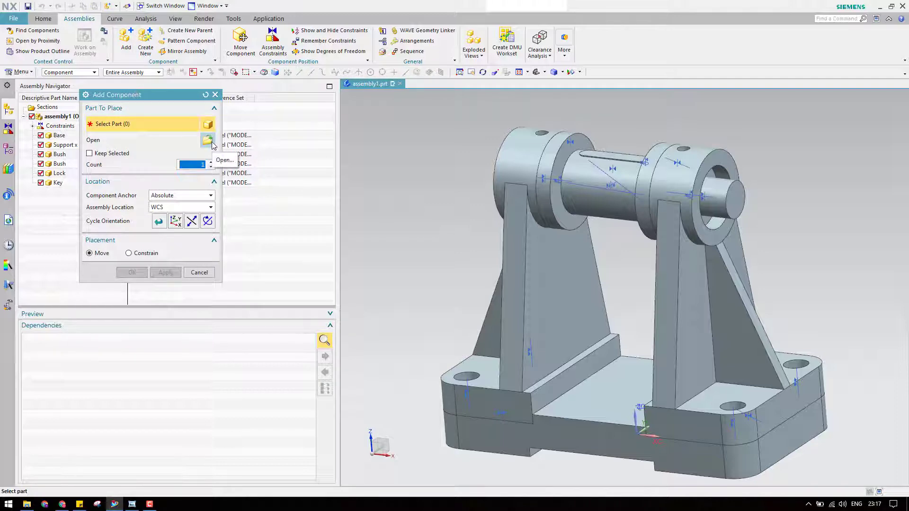
left_click(87, 157)
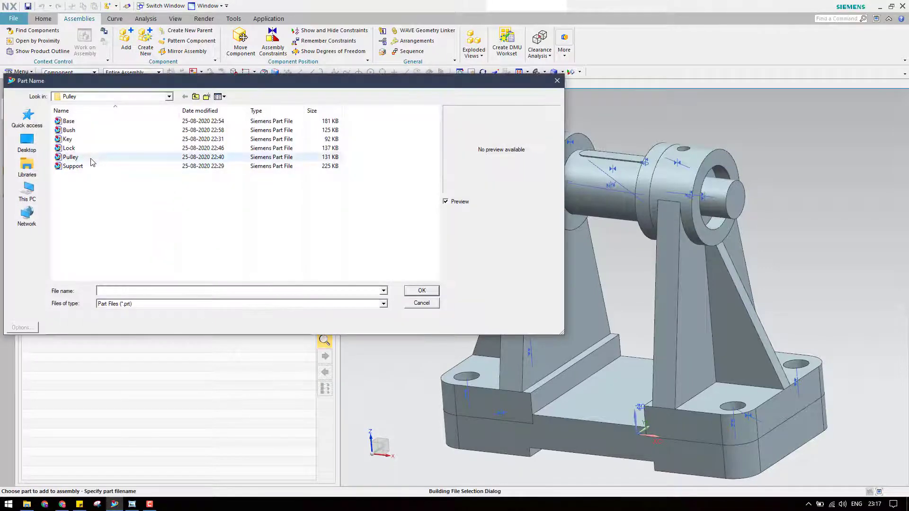
left_click(431, 291)
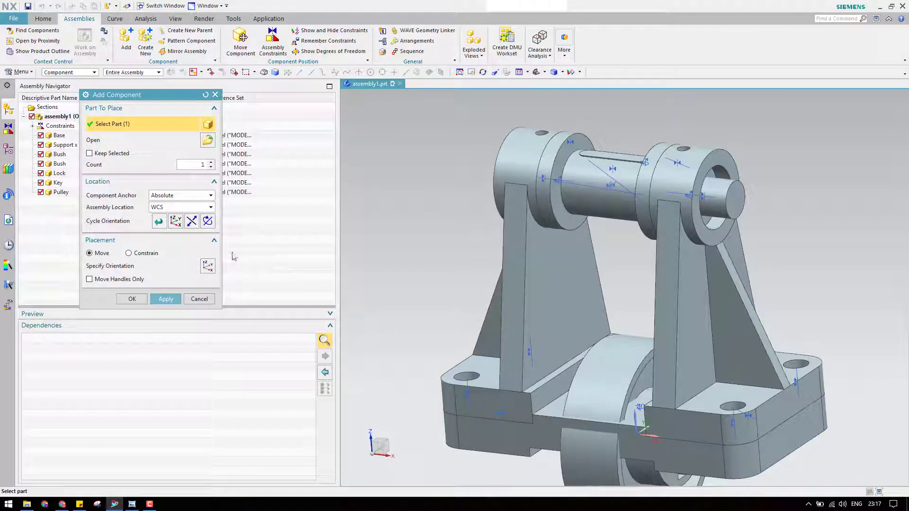
left_click(132, 299)
Move the Pulley clear of the supports to about Y -540 and Z 850.
right_click(107, 193)
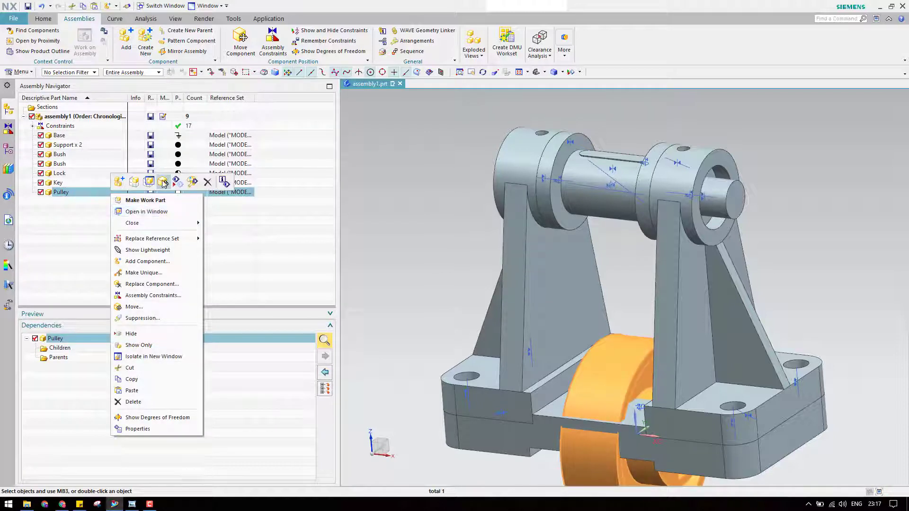
left_click(163, 182)
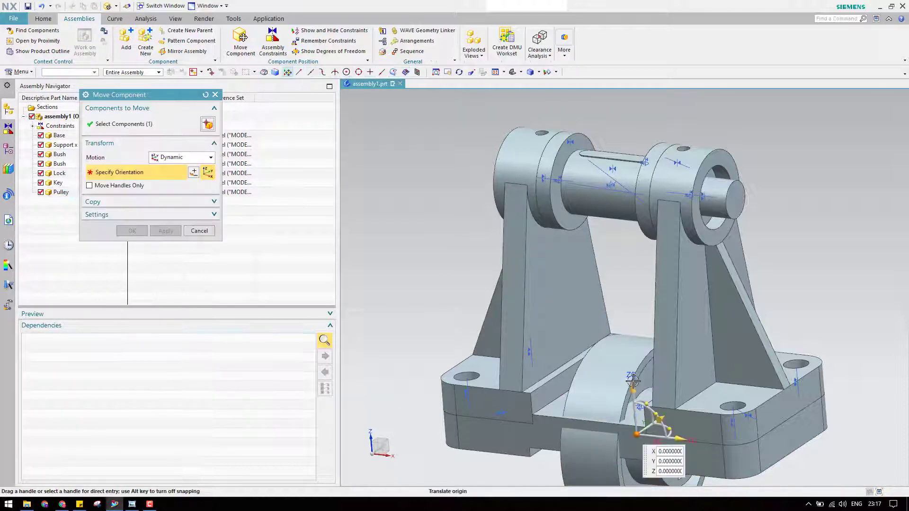
left_click_drag(633, 381, 477, 232)
Rotate the Pulley 180° about the XC axis so the bore's keyway faces up.
scroll(645, 158, "up", 3)
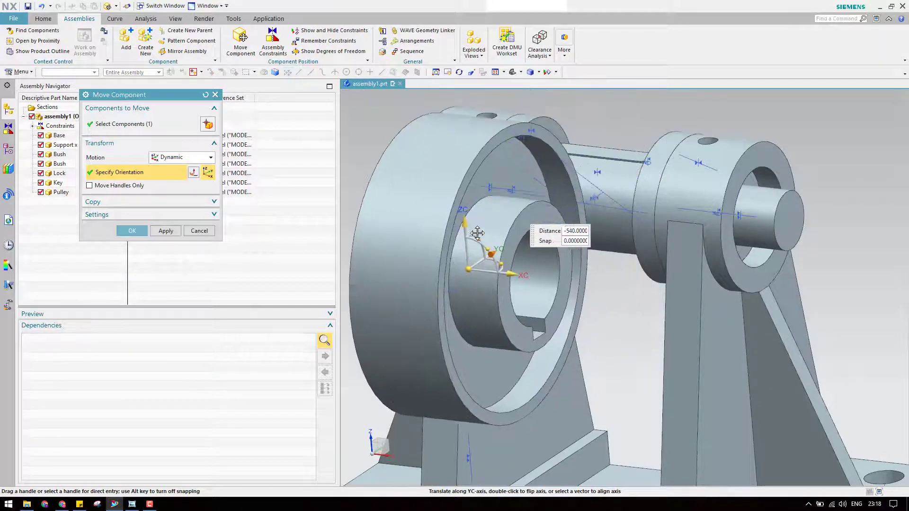
scroll(538, 308, "up", 3)
scroll(544, 327, "up", 3)
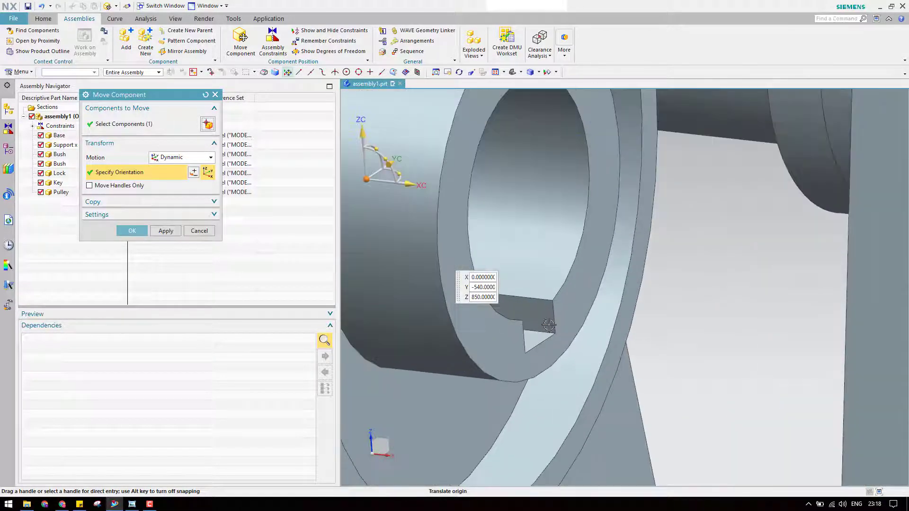
scroll(549, 325, "down", 5)
left_click_drag(471, 214, 437, 289)
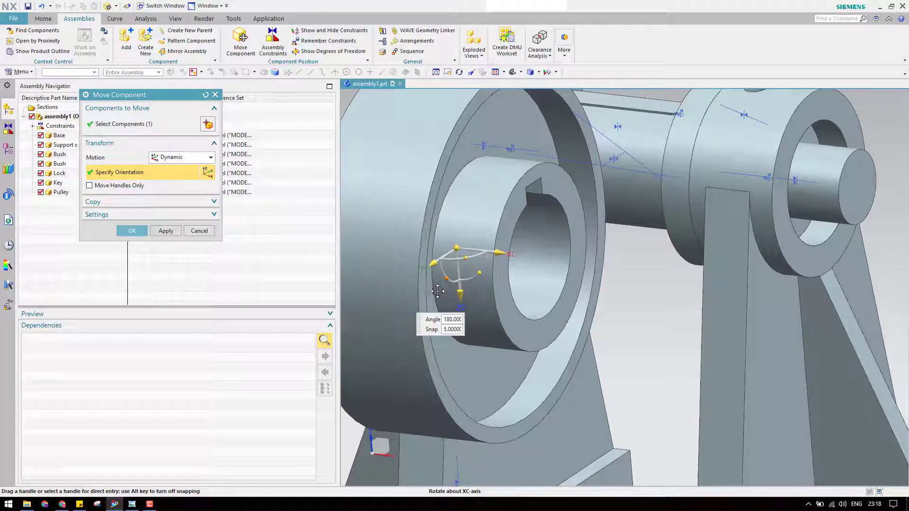
Examine how the Pulley's keyway lines up with the Key seated in the Lock.
scroll(587, 203, "down", 4)
scroll(612, 193, "up", 5)
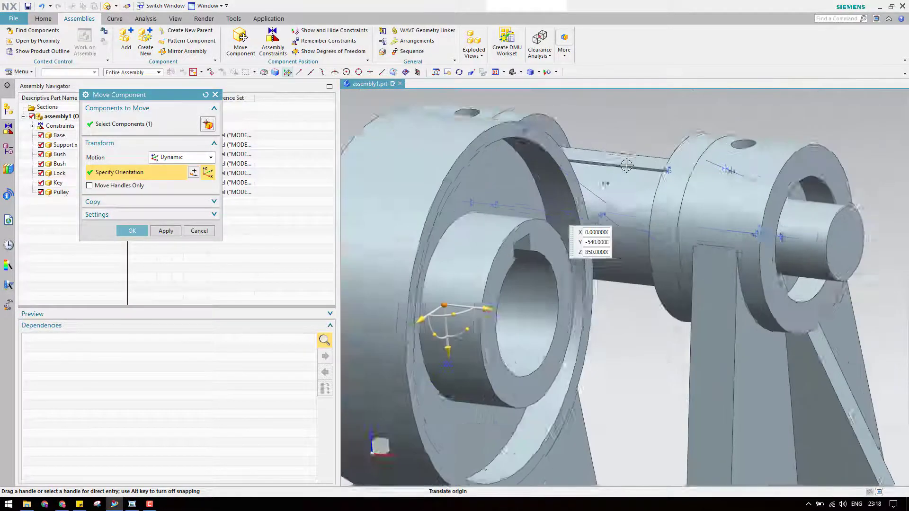
middle_click_drag(615, 199, 578, 262, "shift")
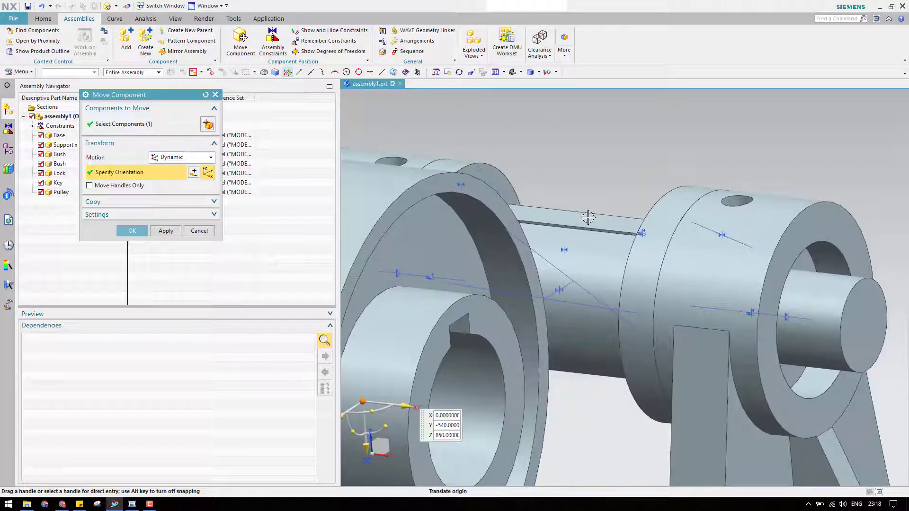
scroll(592, 230, "up", 1)
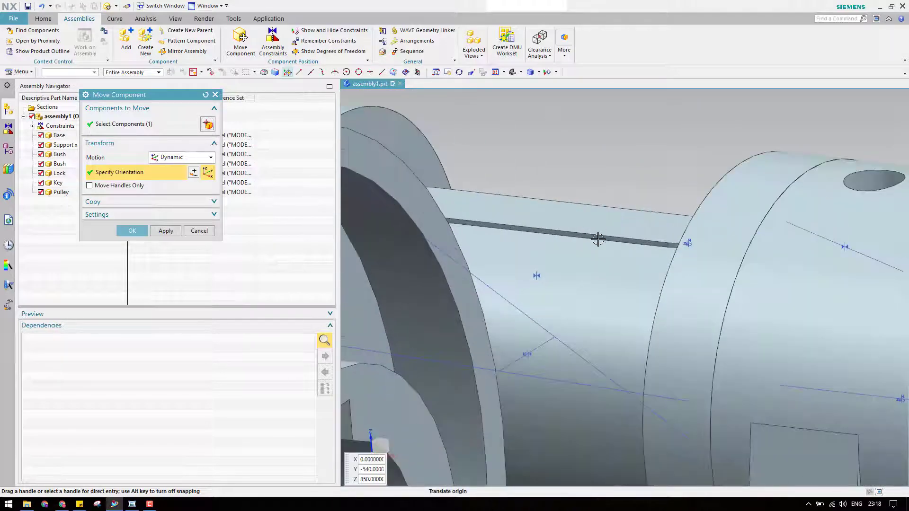
scroll(531, 284, "down", 2)
scroll(459, 335, "up", 1)
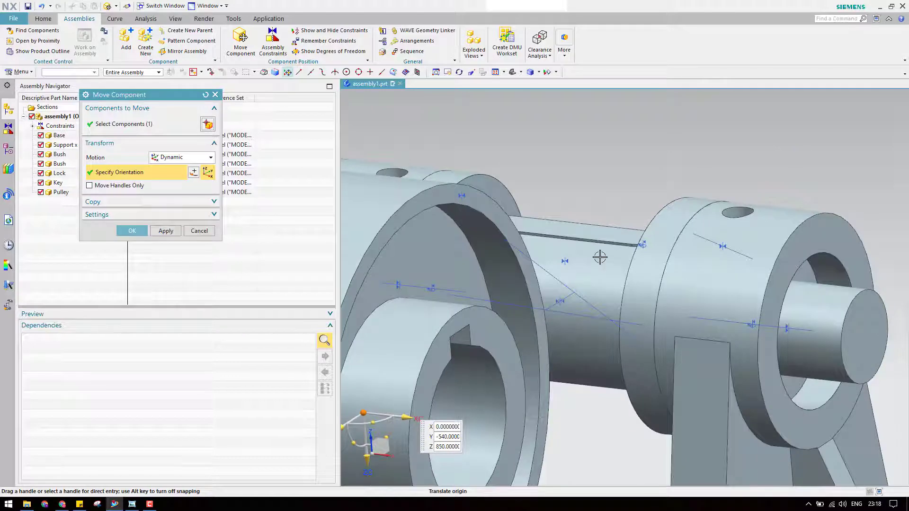
scroll(603, 255, "down", 1)
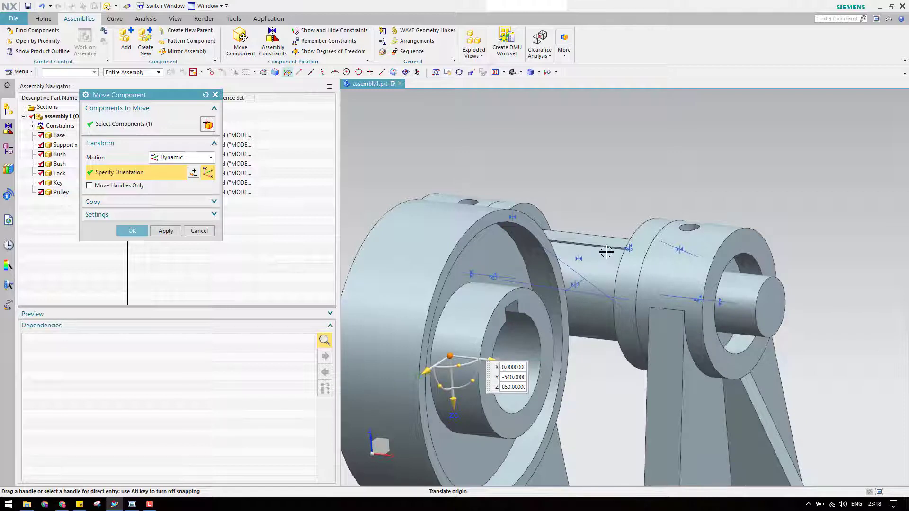
scroll(605, 248, "down", 1)
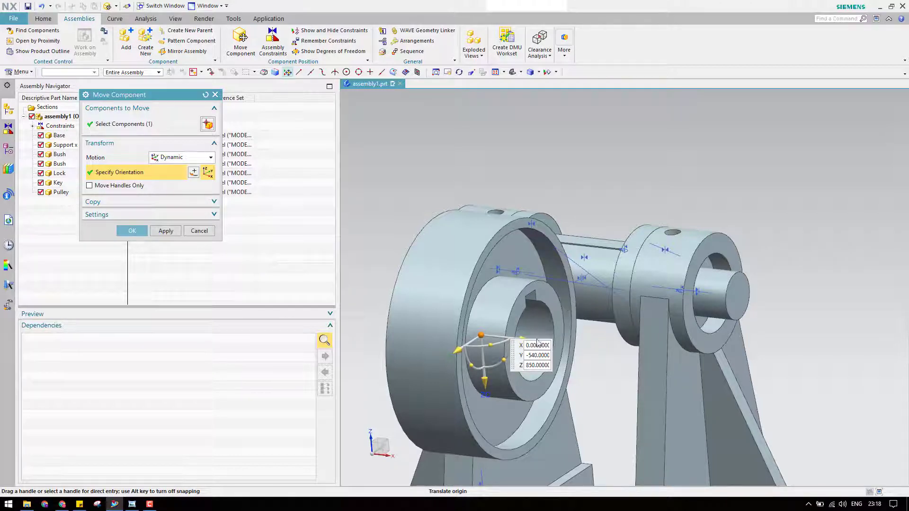
Accept the Pulley's move and start defining assembly constraints.
left_click(133, 231)
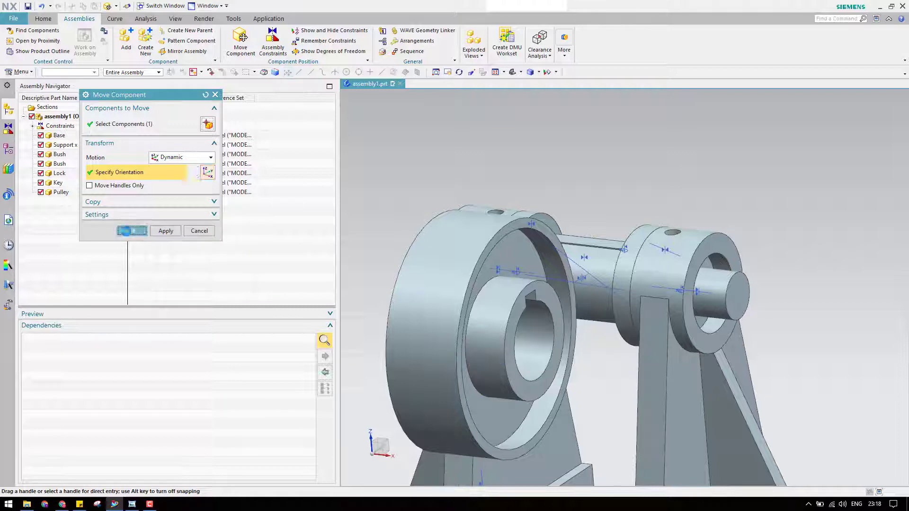
left_click(125, 191)
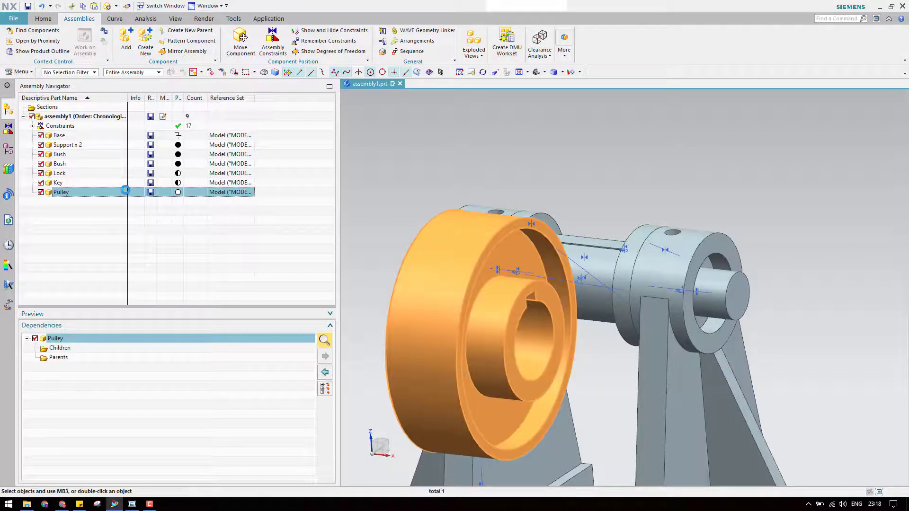
left_click(273, 42)
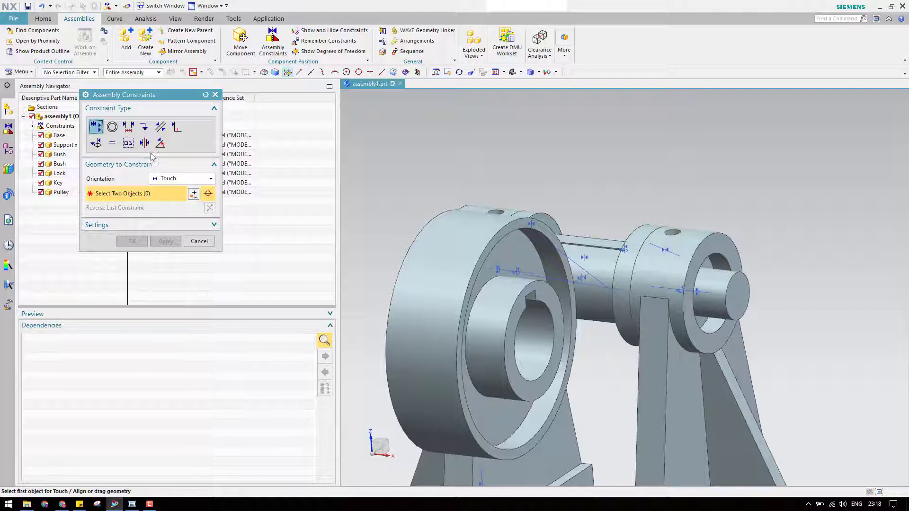
left_click(128, 143)
scroll(531, 236, "up", 5)
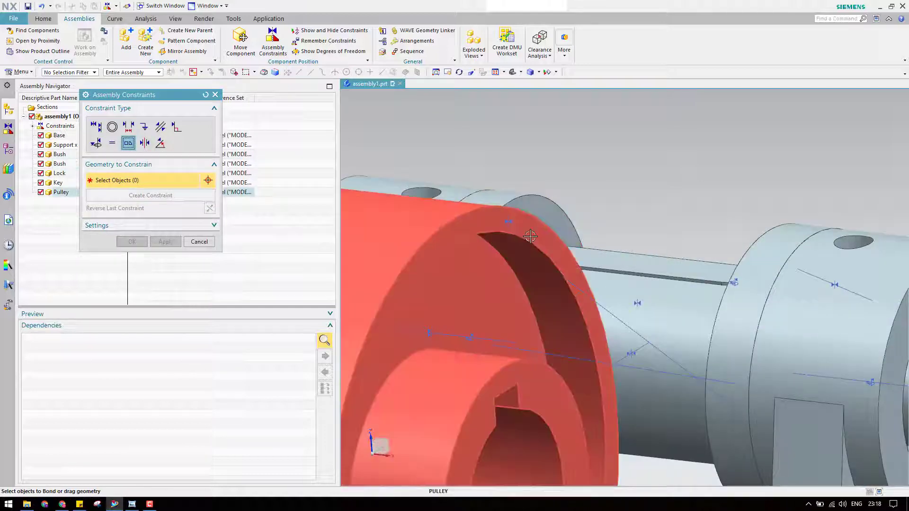
left_click(530, 236)
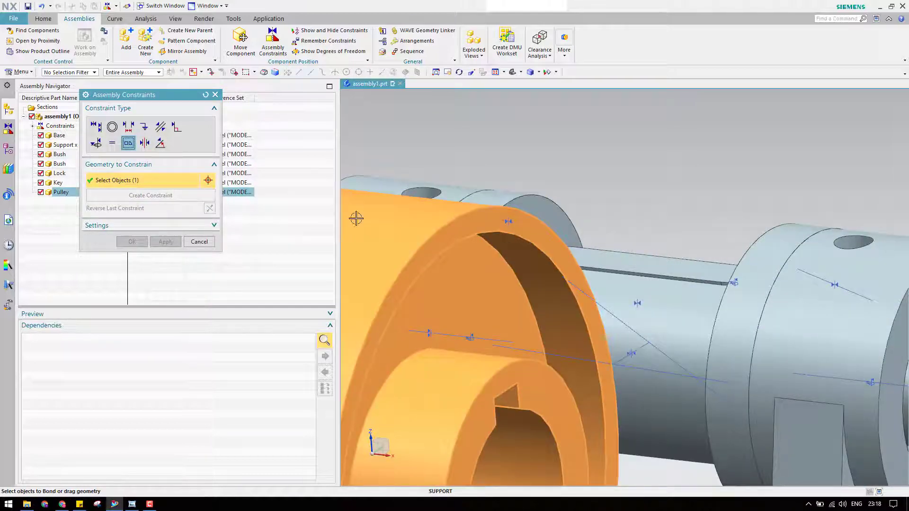
left_click(420, 266, "shift")
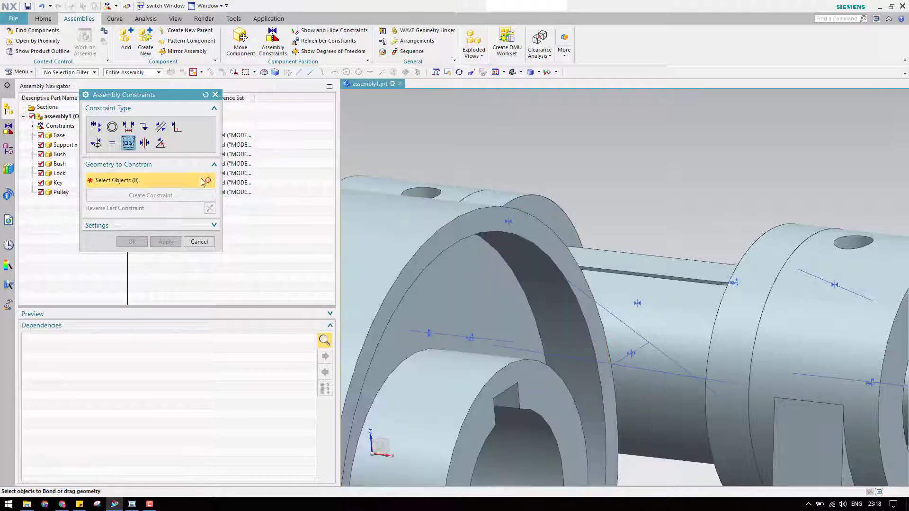
Center the Pulley between the Bushes with a 2 to 2 Center constraint, using both rim side faces and the Bushes' facing inner faces.
left_click(144, 143)
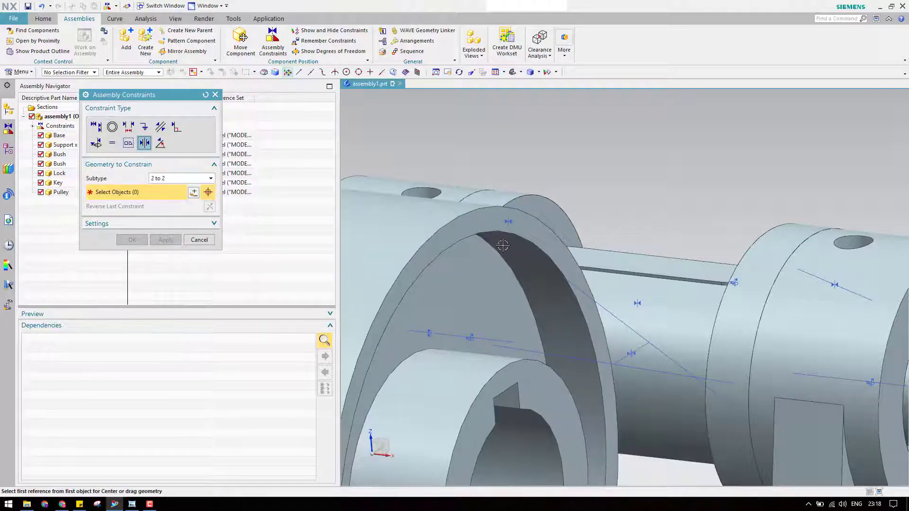
left_click(478, 216)
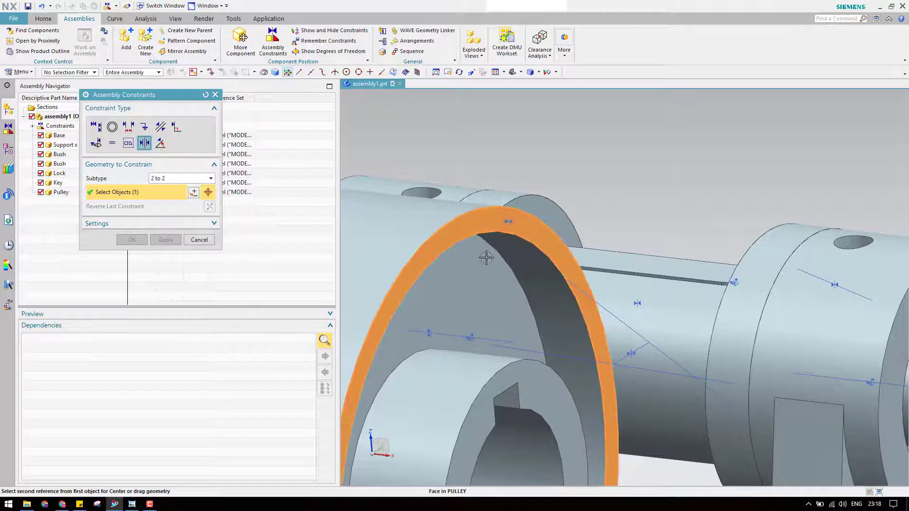
middle_click_drag(478, 216, 588, 266)
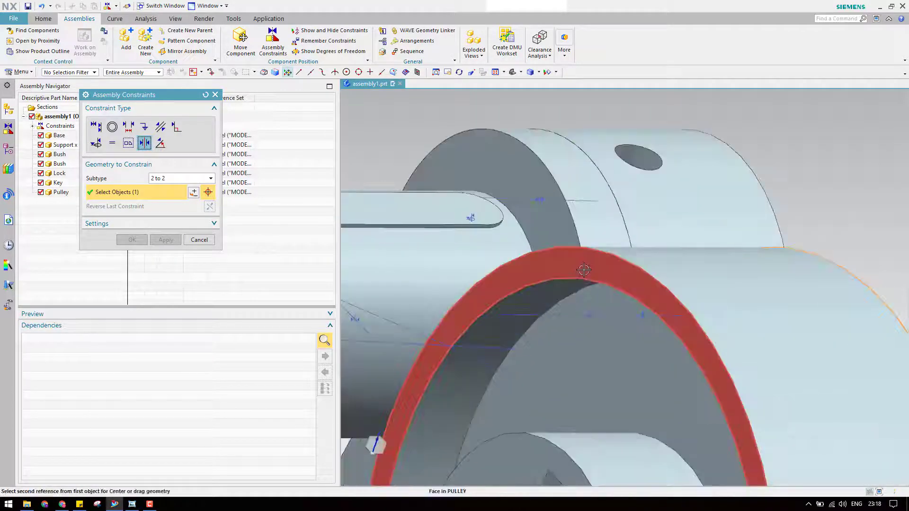
left_click(586, 267)
left_click(540, 201)
middle_click_drag(540, 201, 501, 218)
left_click(500, 226)
scroll(500, 227, "down", 6)
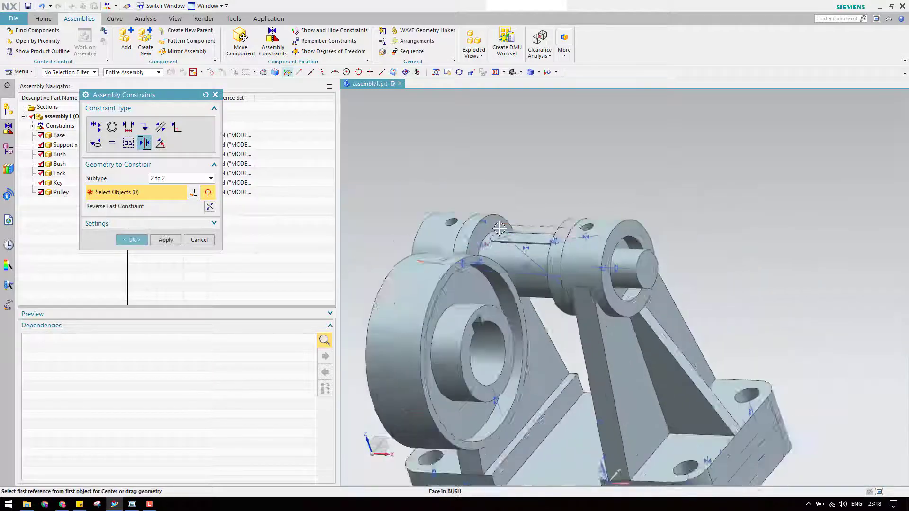
key("F8")
scroll(518, 278, "up", 3)
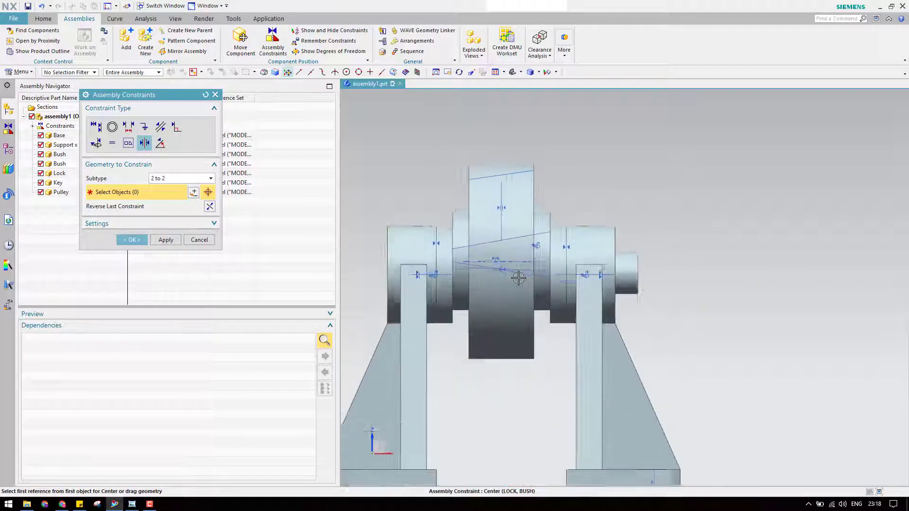
scroll(518, 278, "down", 3)
middle_click_drag(518, 278, 479, 324)
Align the Pulley's bore axis with the Lock's centerline using an Infer Center/Axis constraint, and finish constraining.
left_click(96, 126)
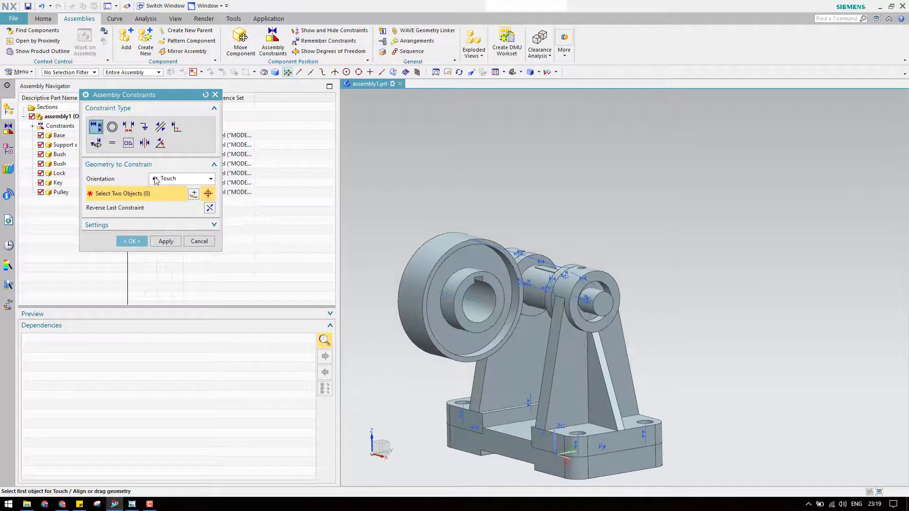
left_click(180, 178)
left_click(175, 209)
left_click(179, 179)
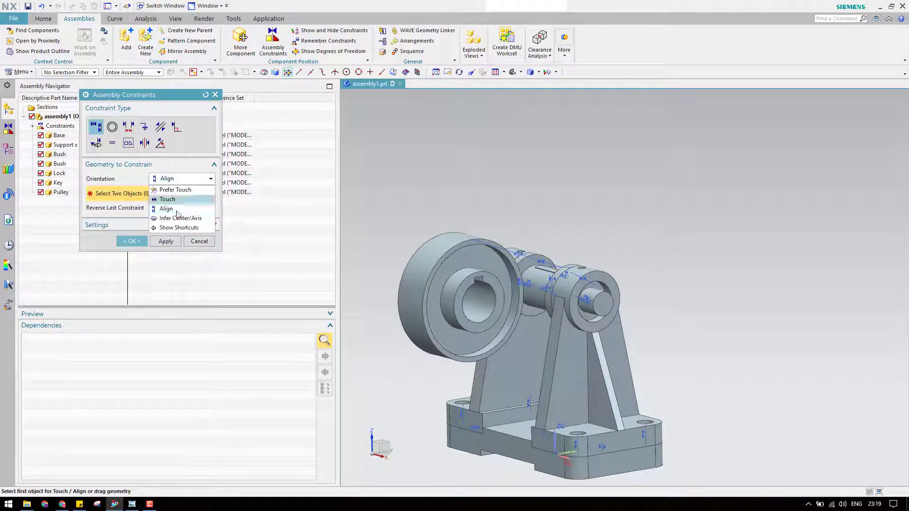
left_click(179, 218)
scroll(434, 281, "up", 1)
scroll(496, 295, "up", 3)
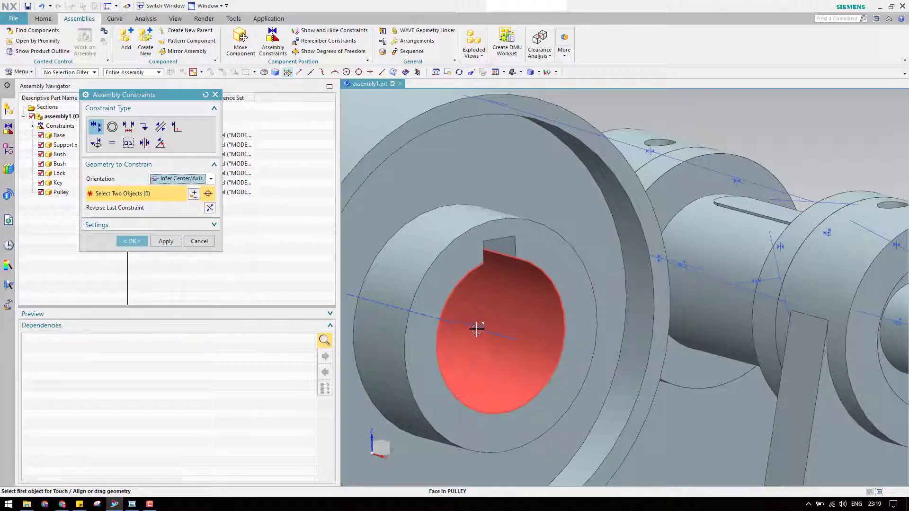
left_click(478, 325)
left_click(726, 273)
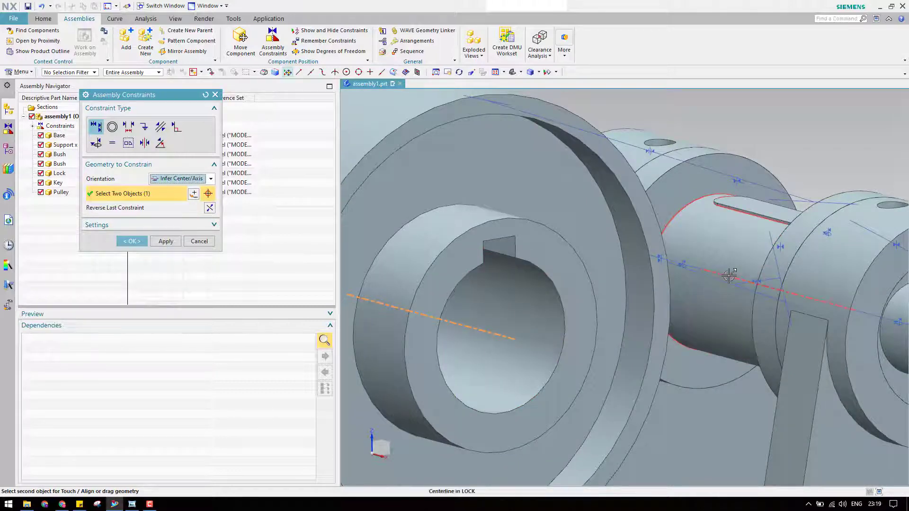
scroll(630, 279, "down", 2)
mouse_move(630, 280)
middle_mouse_down()
mouse_move(678, 275)
mouse_move(675, 264)
mouse_move(642, 274)
middle_mouse_up()
middle_click(461, 230)
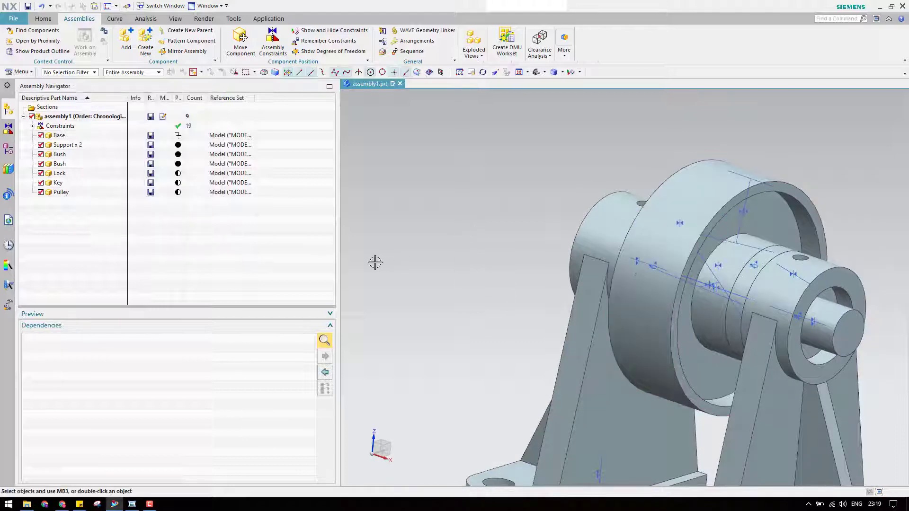
scroll(716, 311, "up", 3)
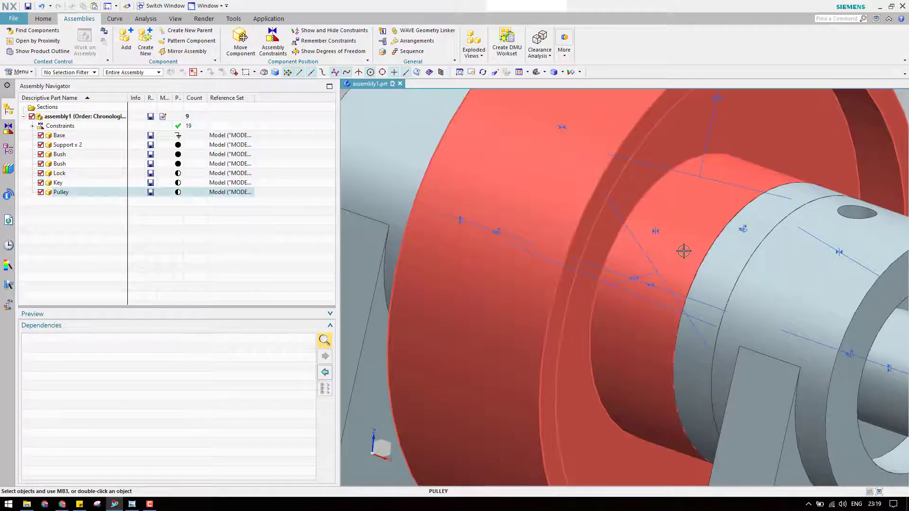
mouse_move(686, 252)
middle_mouse_down()
mouse_move(656, 237)
mouse_move(684, 251)
middle_mouse_up()
scroll(696, 240, "down", 3)
scroll(697, 241, "up", 2)
scroll(667, 243, "down", 5)
scroll(481, 221, "up", 3)
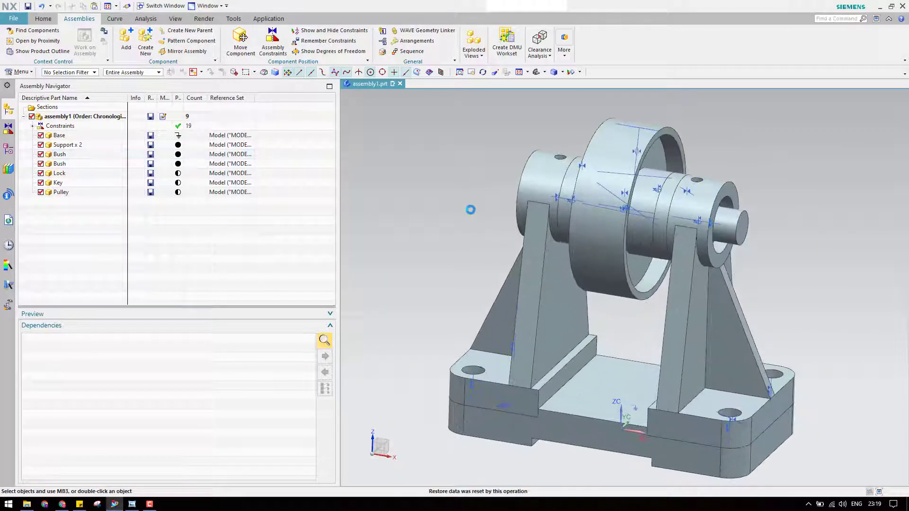